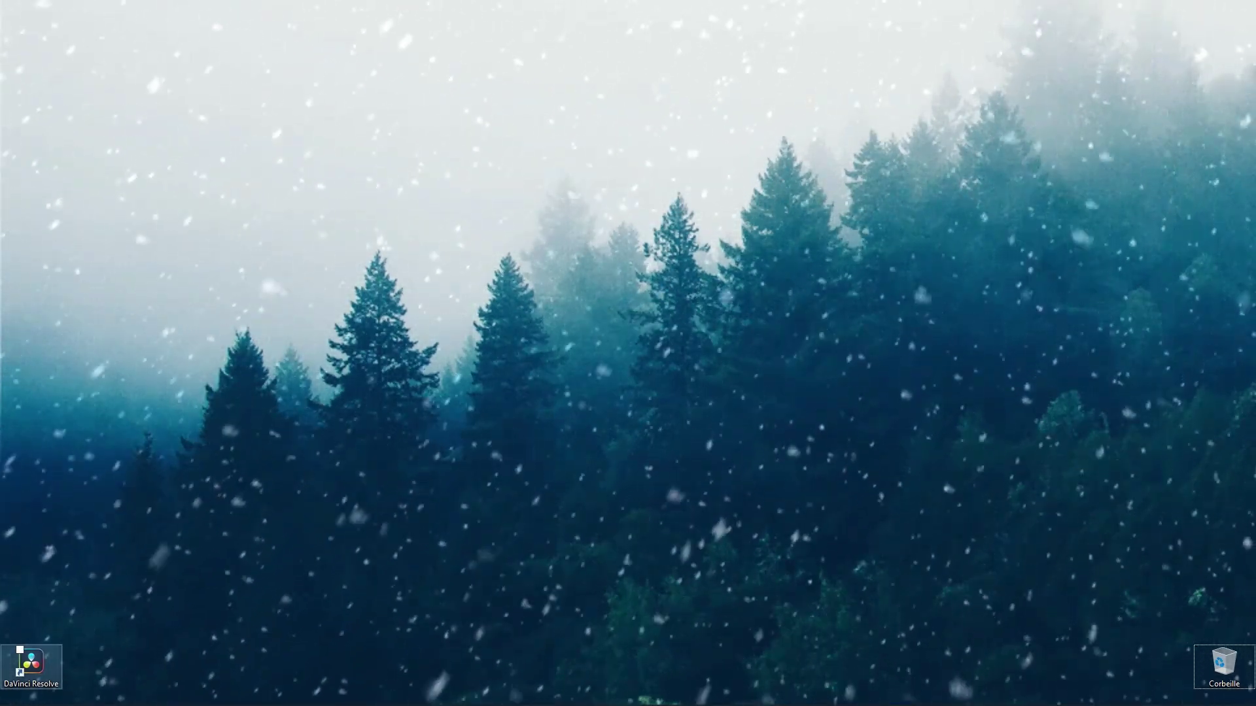
Step: Launch DaVinci Resolve 17 from its desktop shortcut to reach the Project Manager with nine projects
click(31, 664)
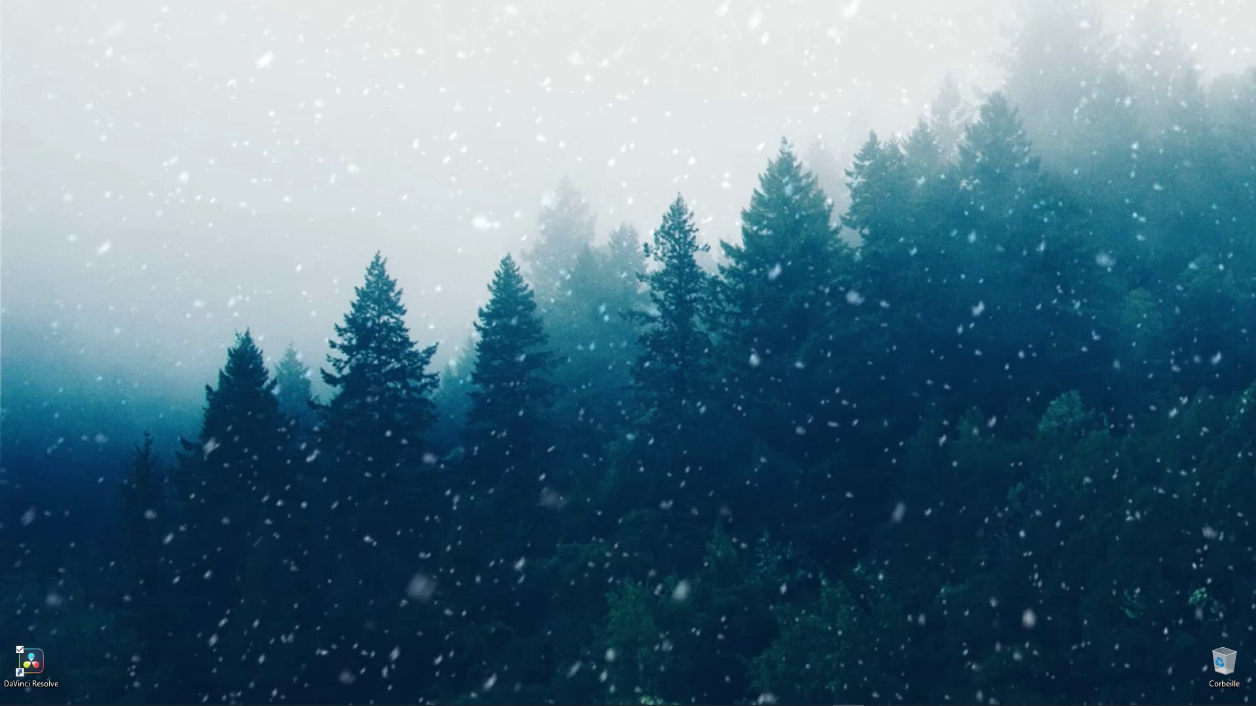
click(31, 664)
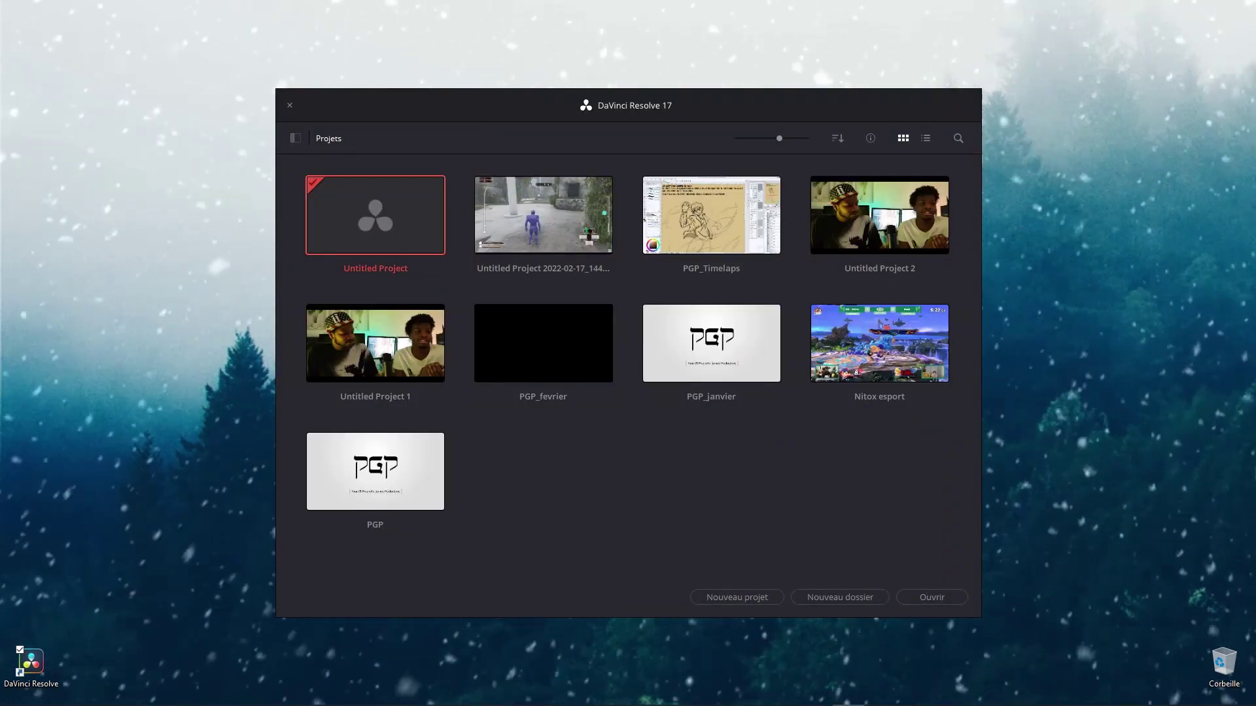
Step: Show, then hide again, the project databases sidebar in the Project Manager
click(295, 138)
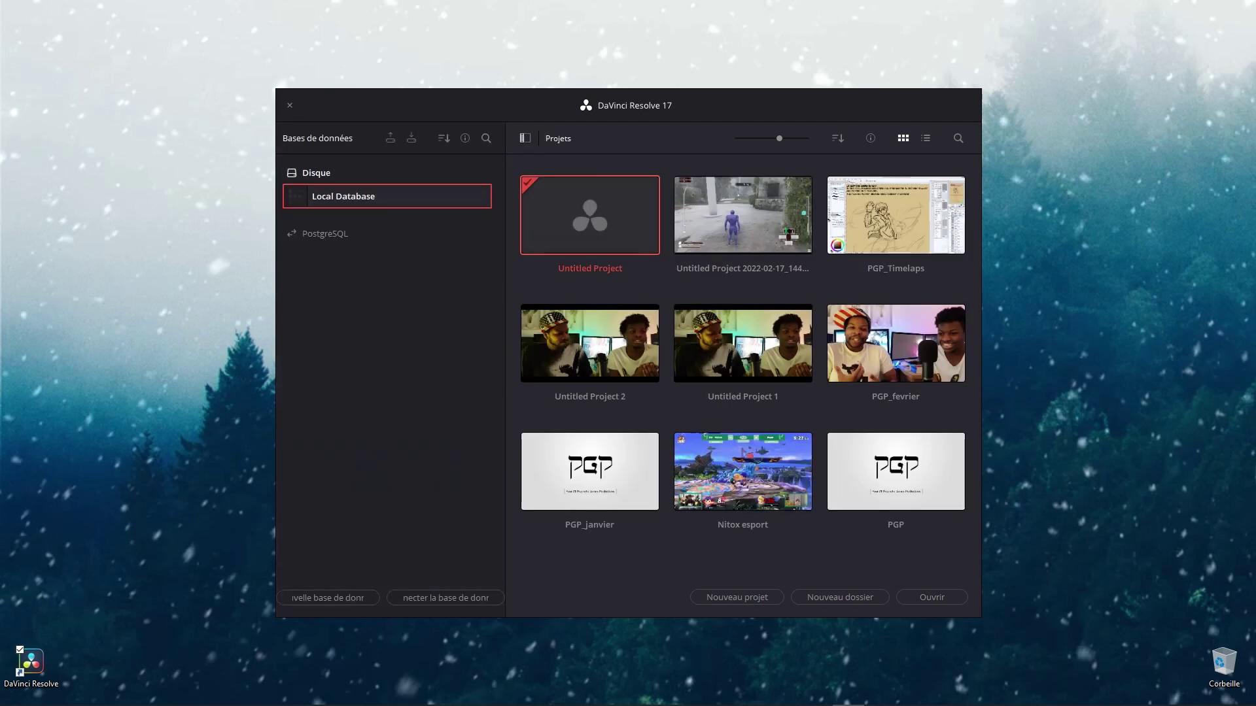
click(525, 138)
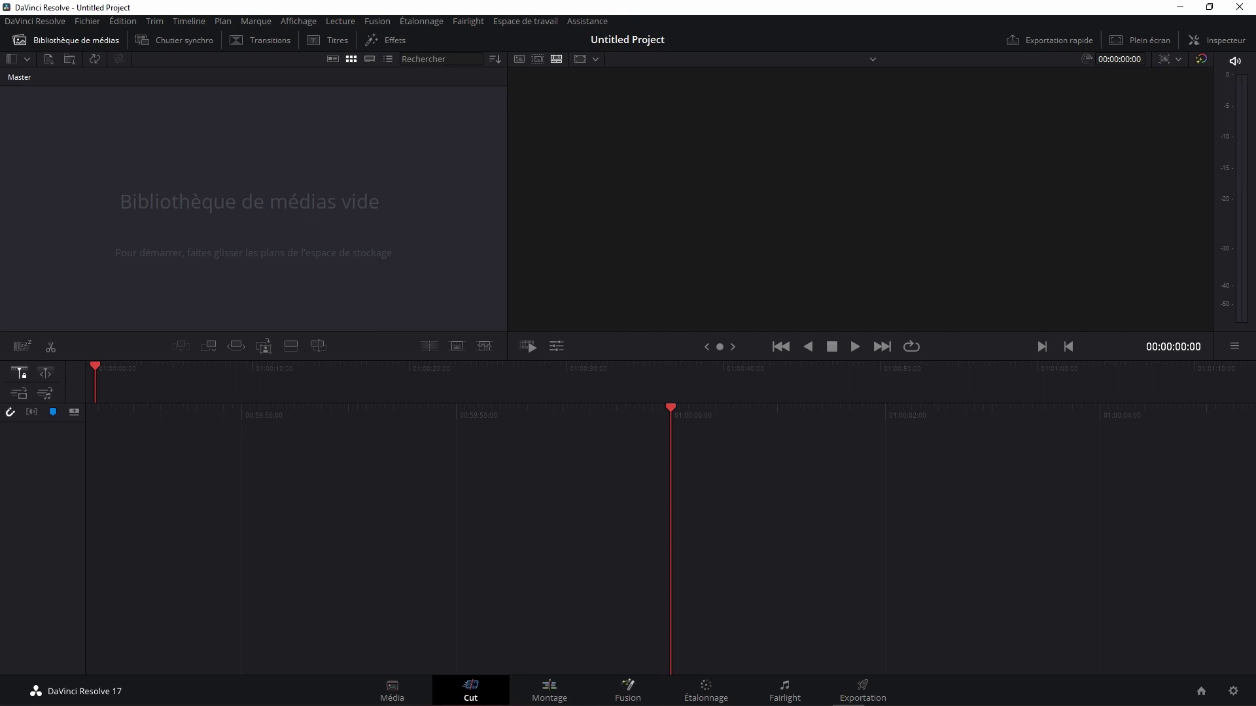
Step: Open Paramètres du projet from the gear icon at the bottom right
mouse_move(863, 704)
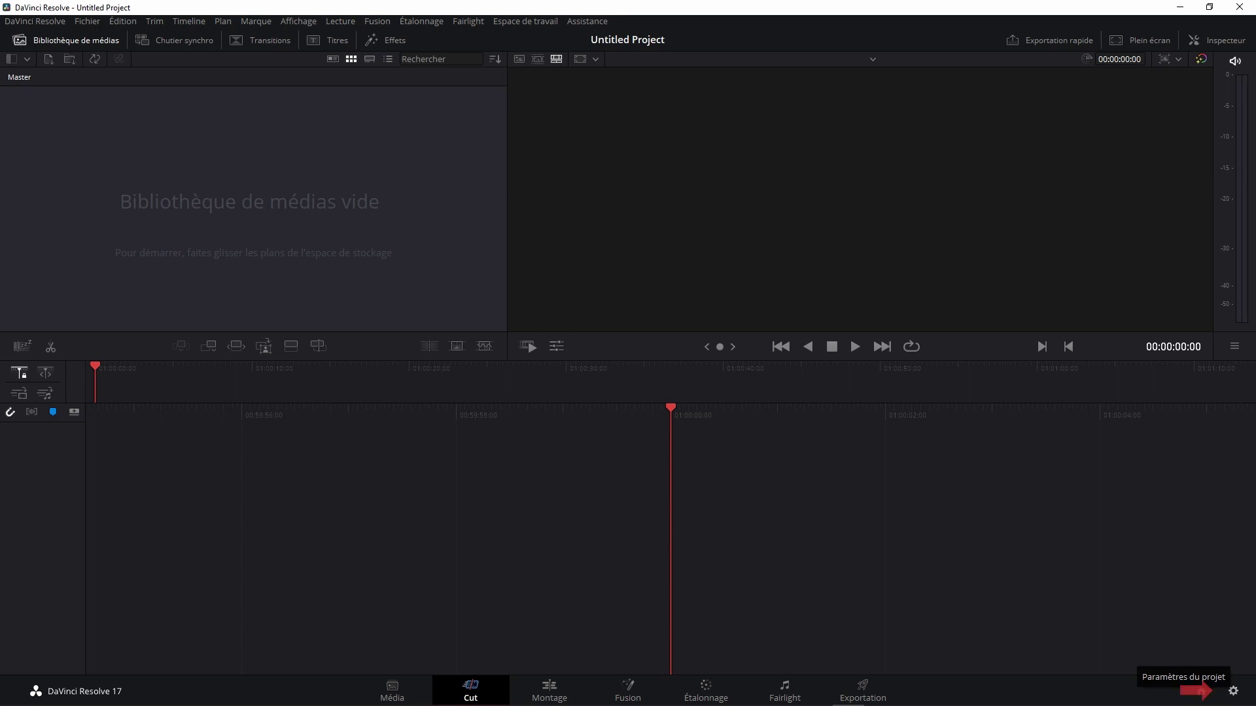
click(1233, 691)
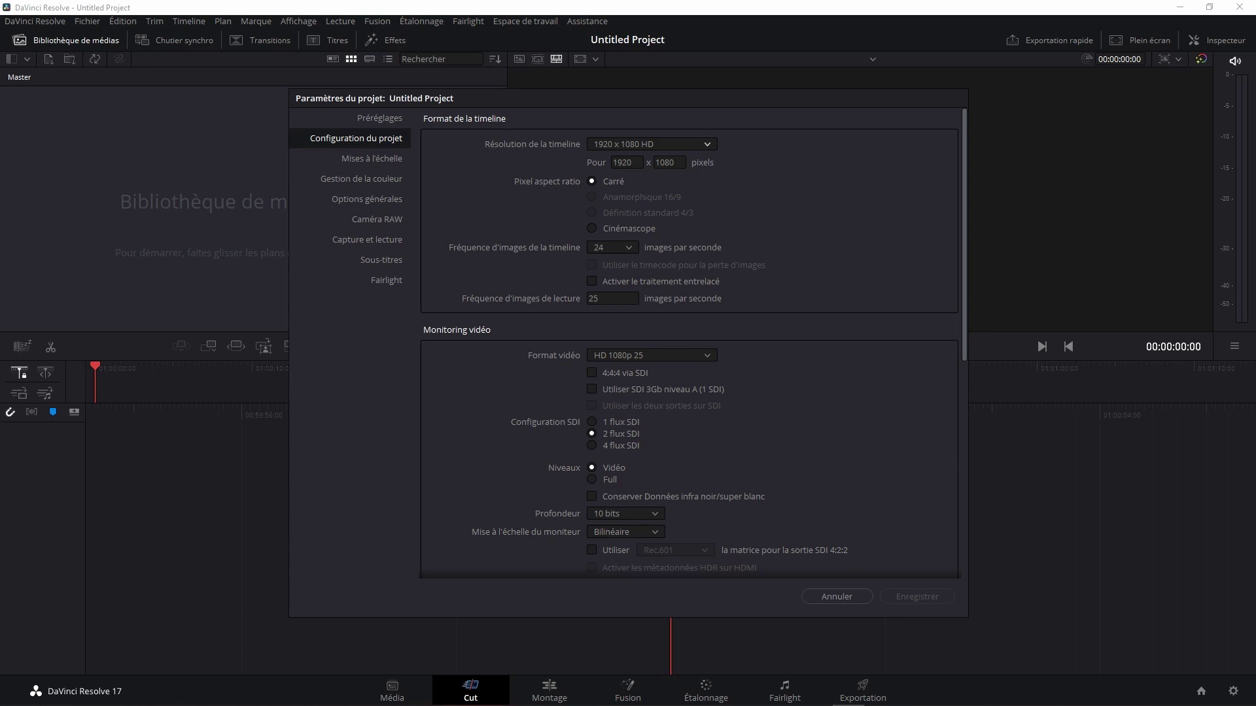
click(651, 144)
key(Down)
key(Down)
key(Down)
key(Down)
key(Down)
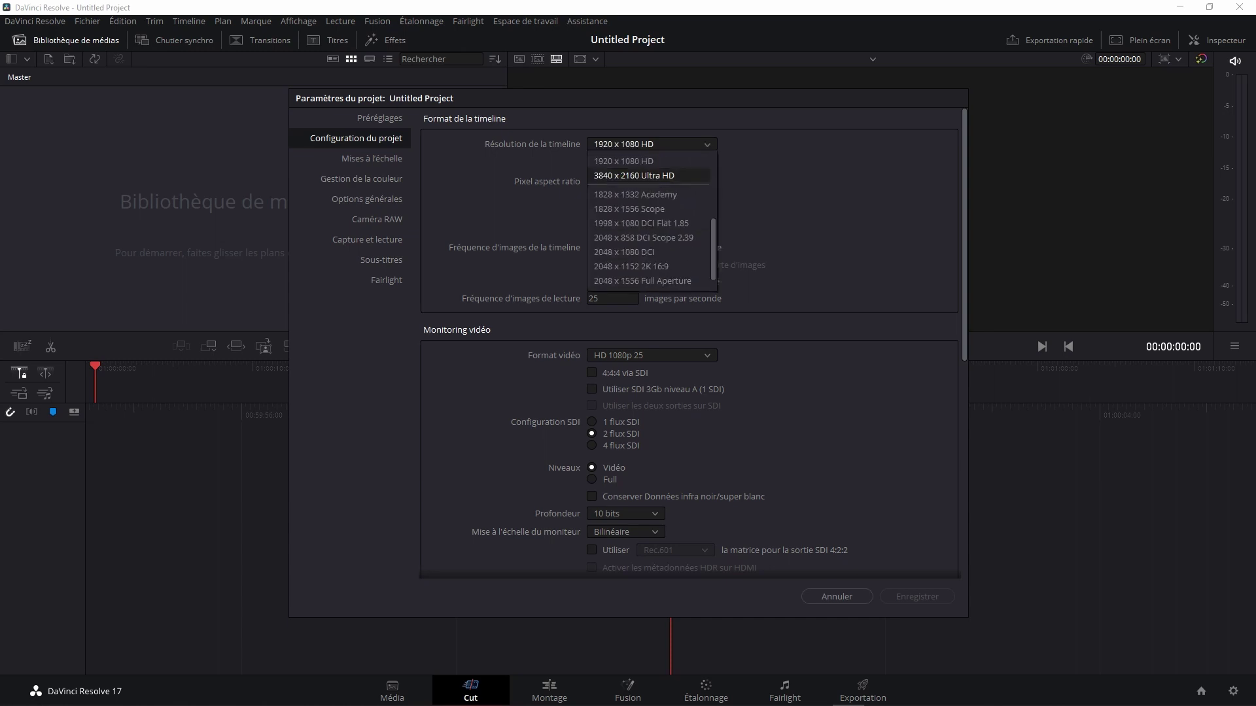
key(Down)
key(Down)
key(Down)
key(Down)
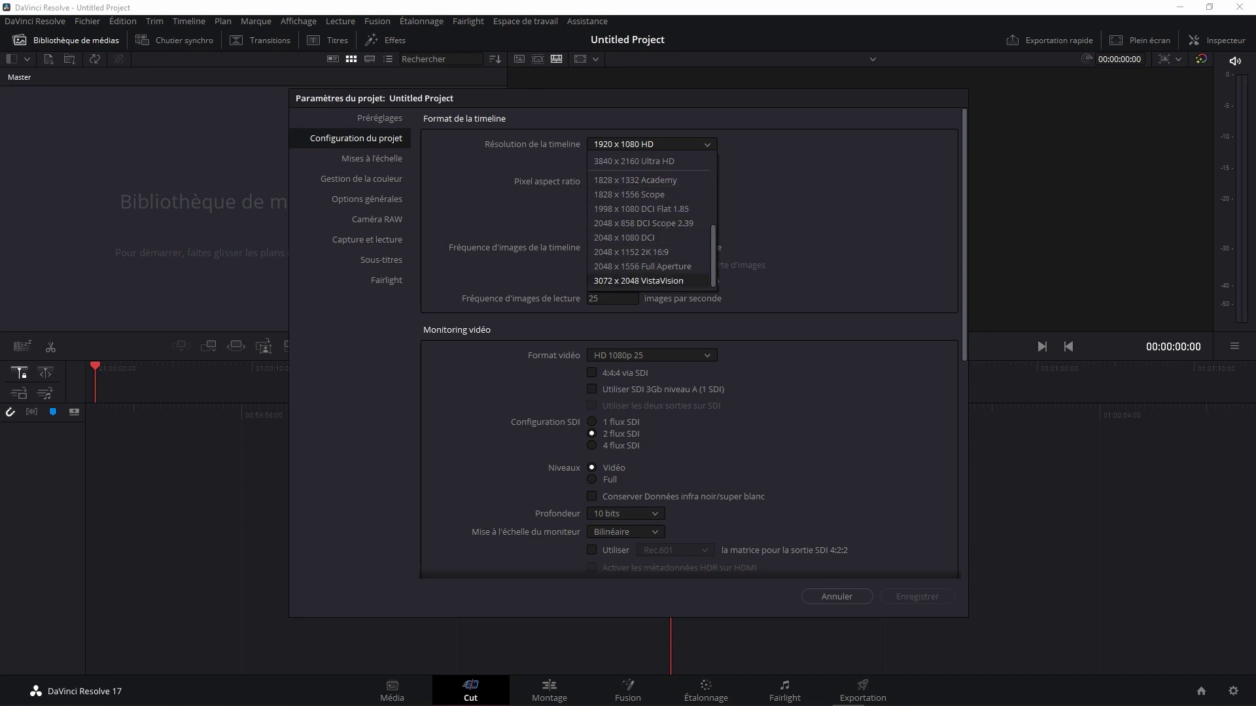
scroll(647, 266, up, 1)
scroll(648, 266, up, 1)
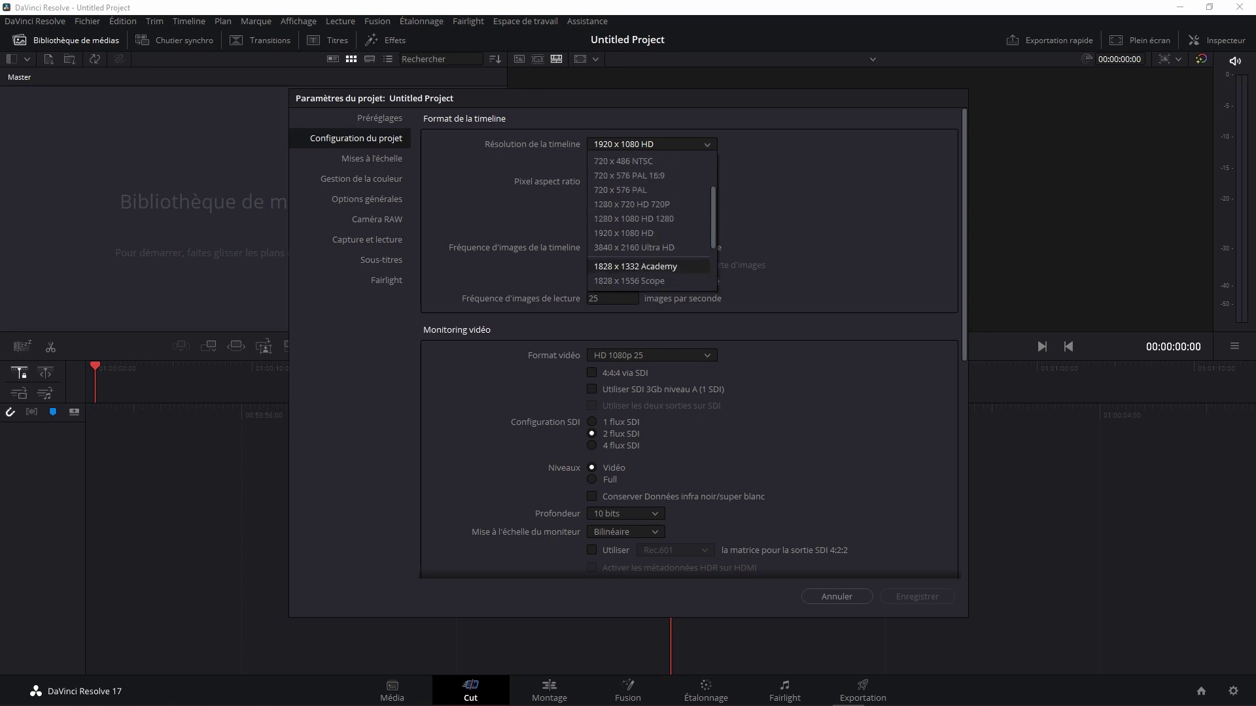
key(Escape)
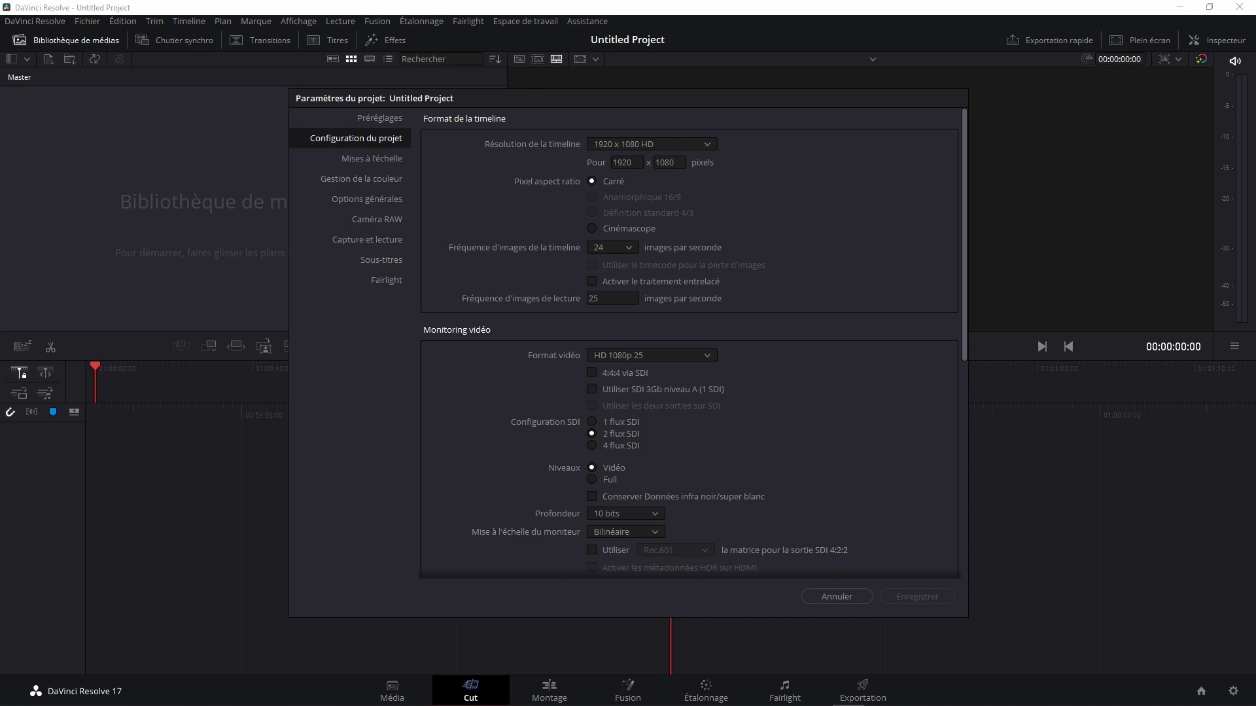
scroll(692, 344, down, 3)
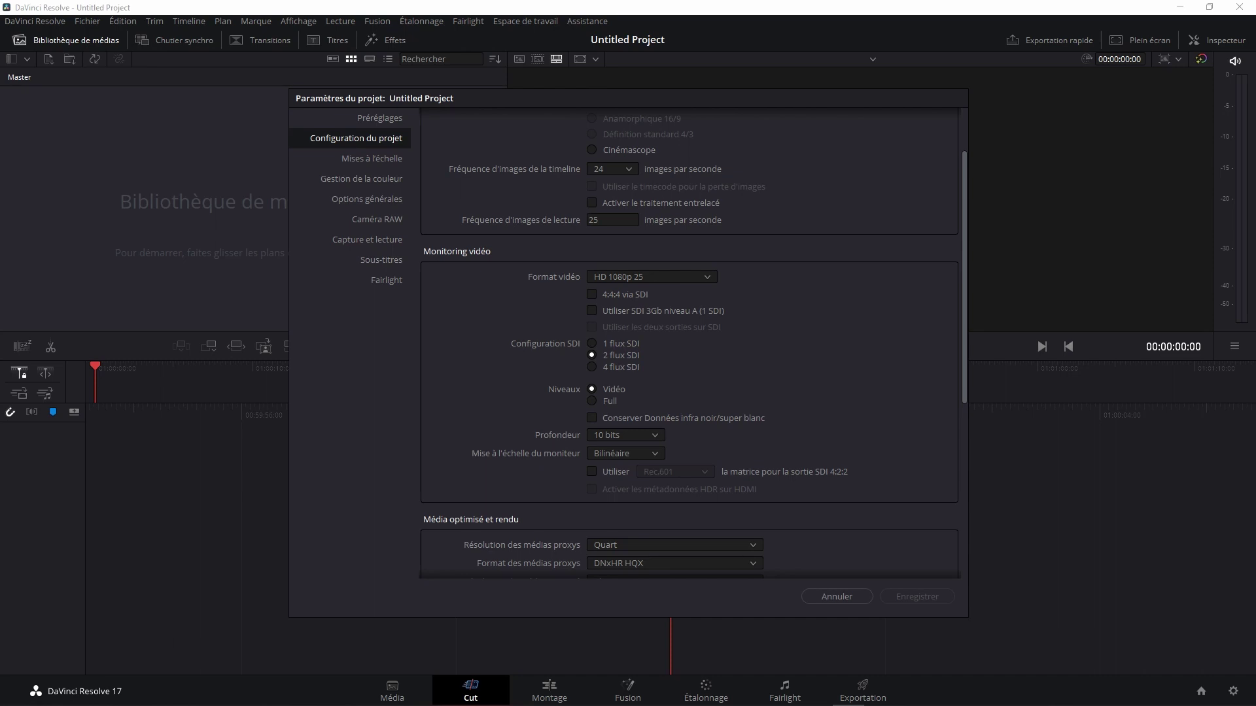
scroll(693, 343, down, 2)
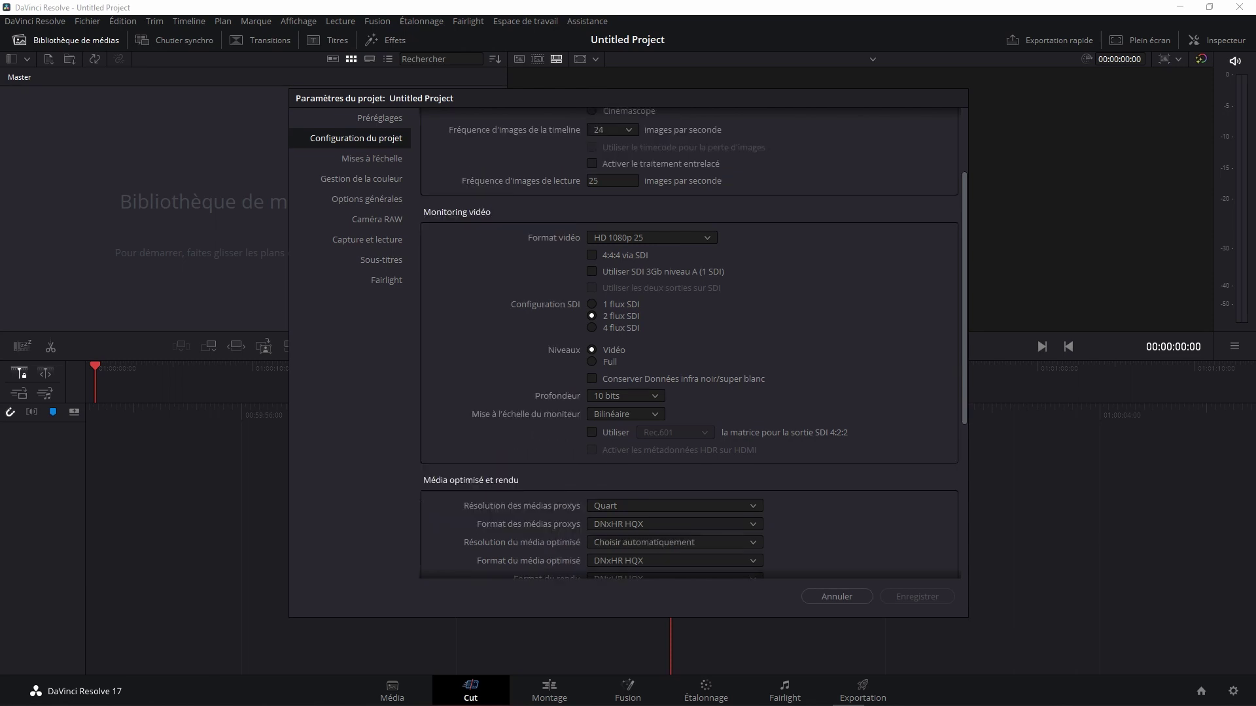
scroll(693, 343, down, 2)
scroll(693, 343, down, 1)
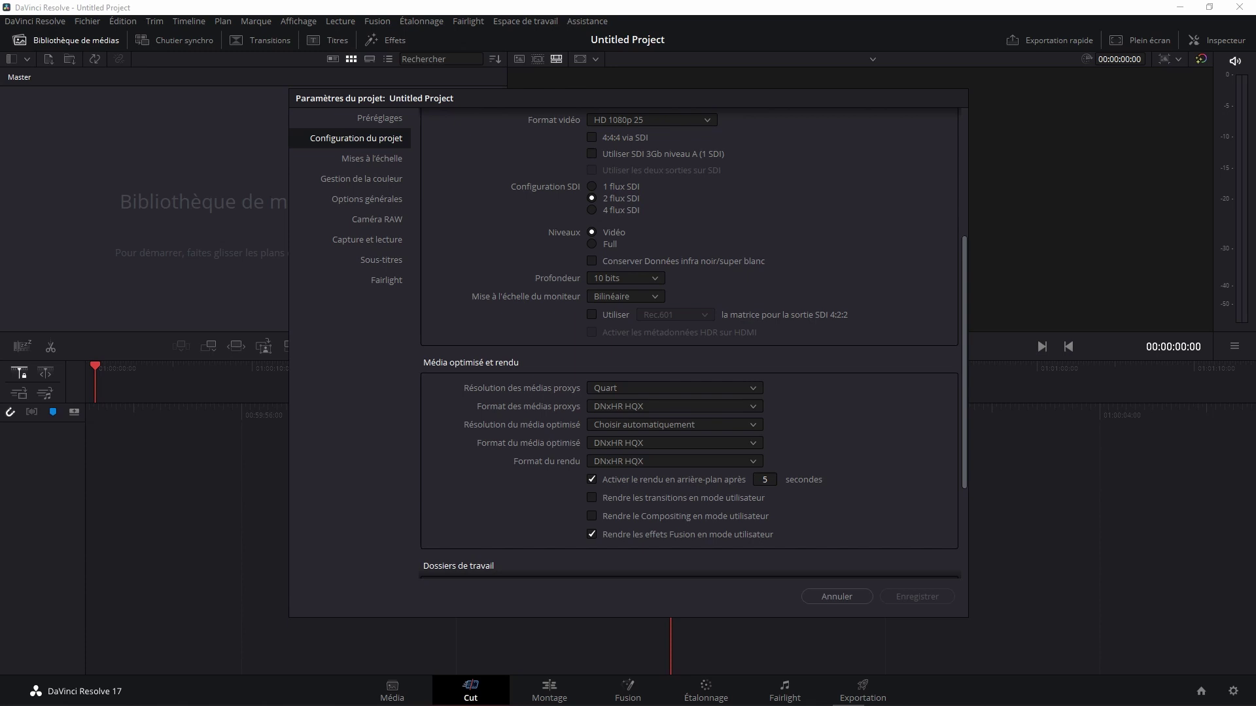
scroll(693, 344, down, 2)
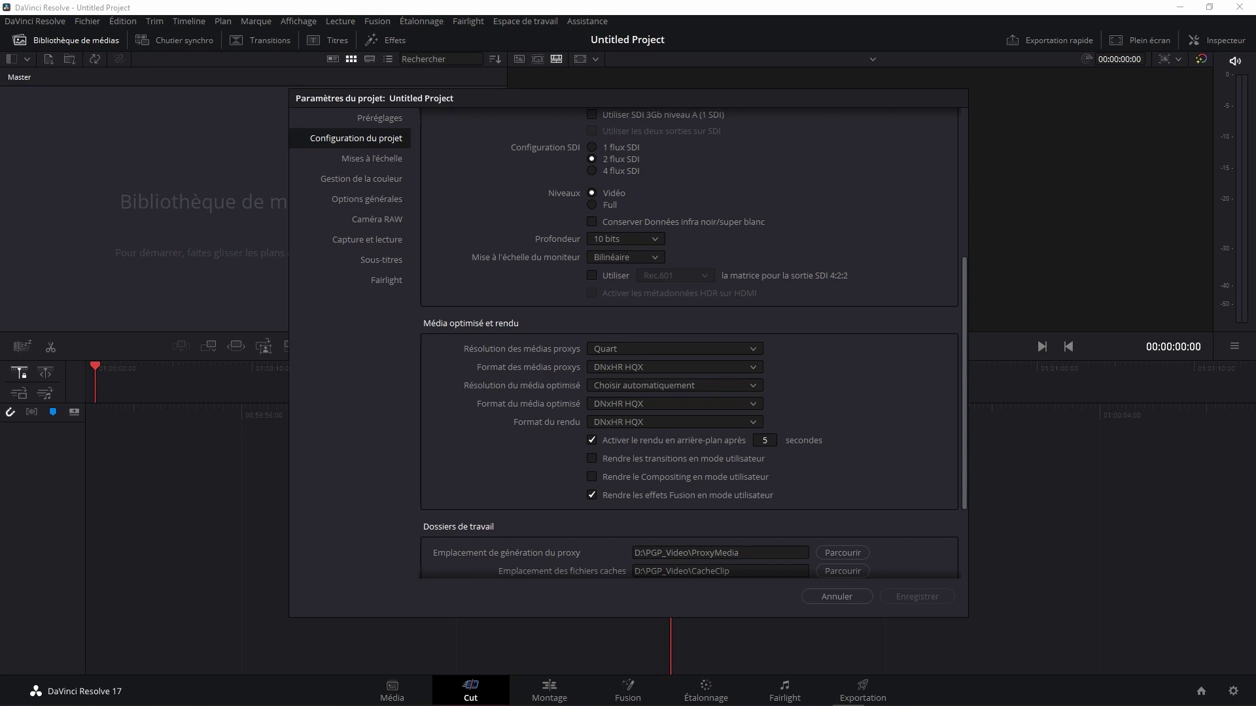
click(674, 403)
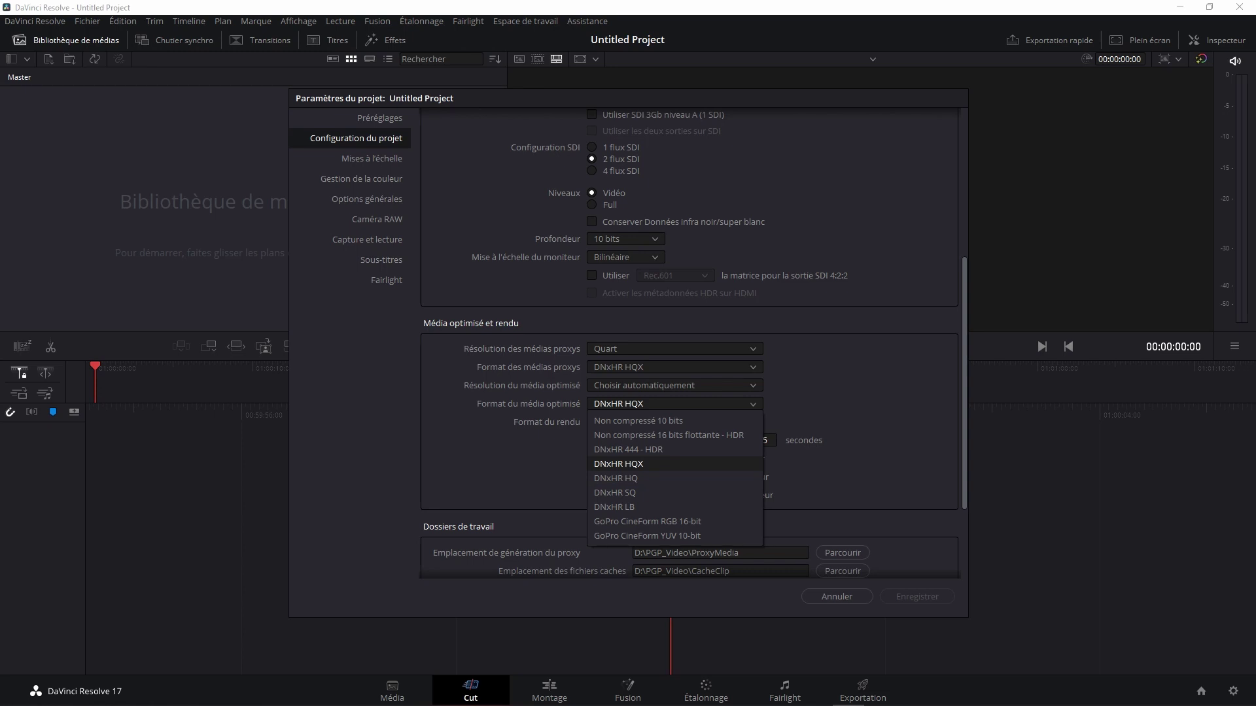
click(618, 464)
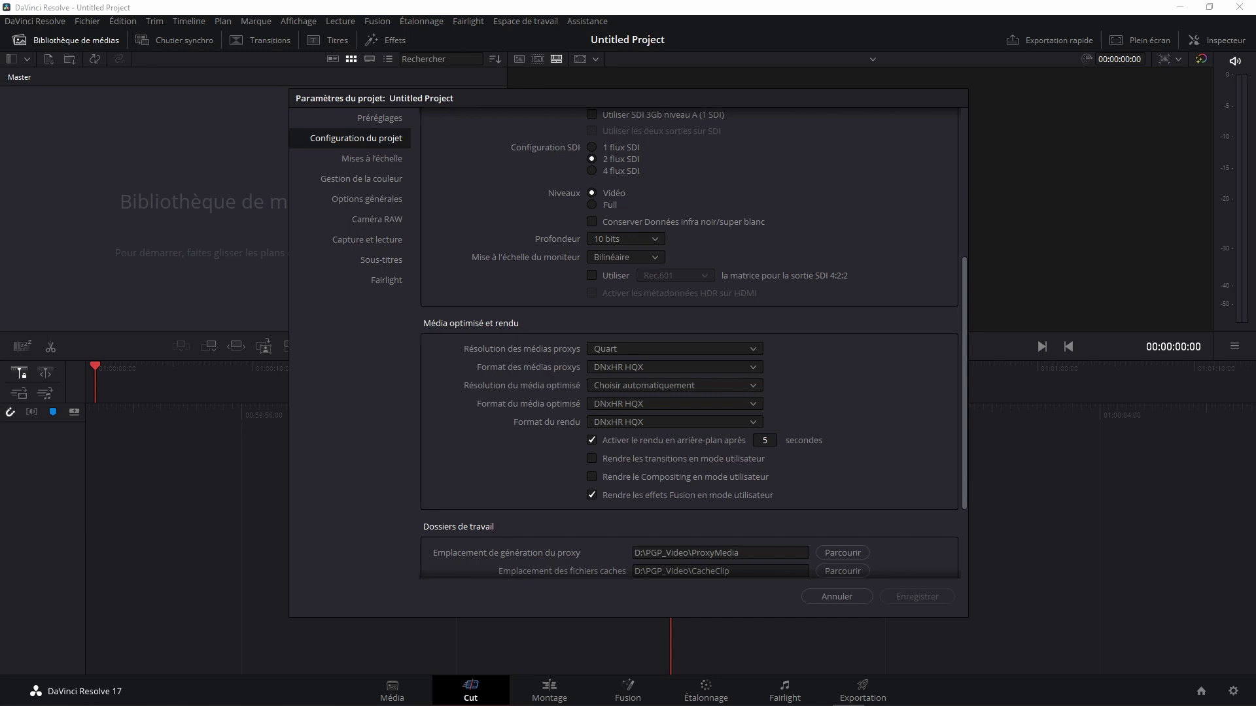
scroll(693, 342, down, 1)
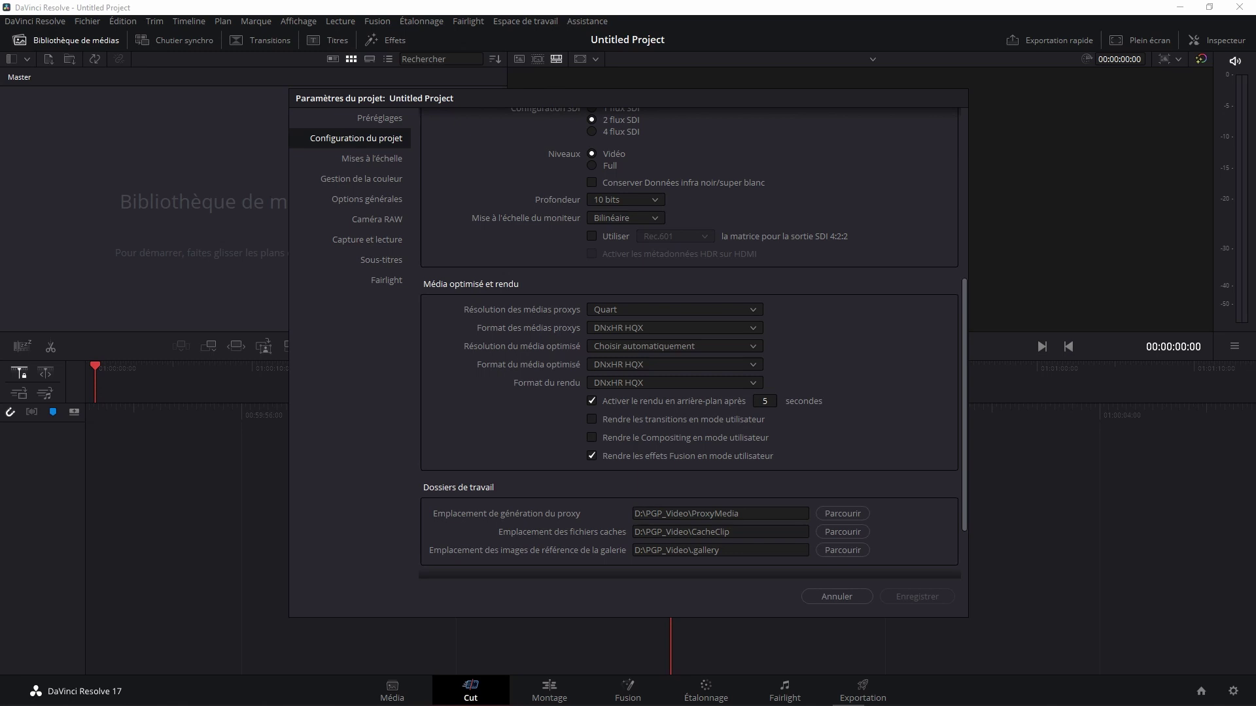
Step: Show the Préréglages page listing Projet actuel and the default 1920 x 1080 presets
scroll(694, 341, down, 1)
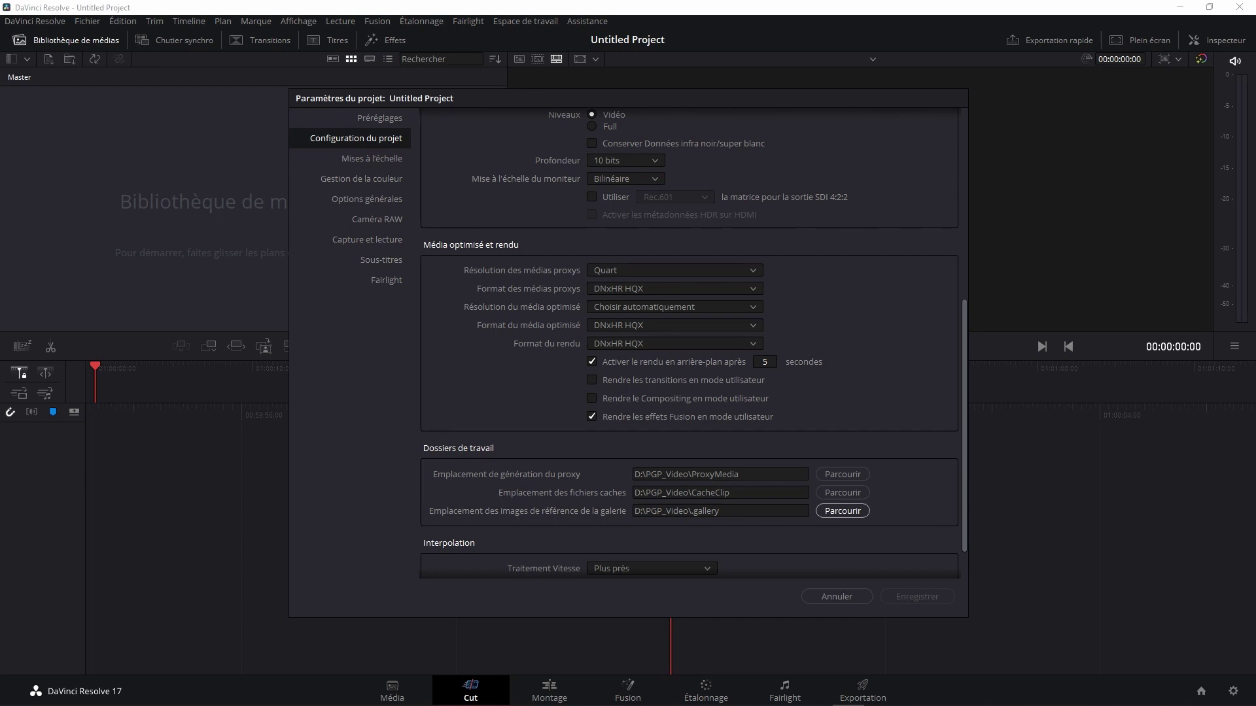
scroll(690, 343, up, 2)
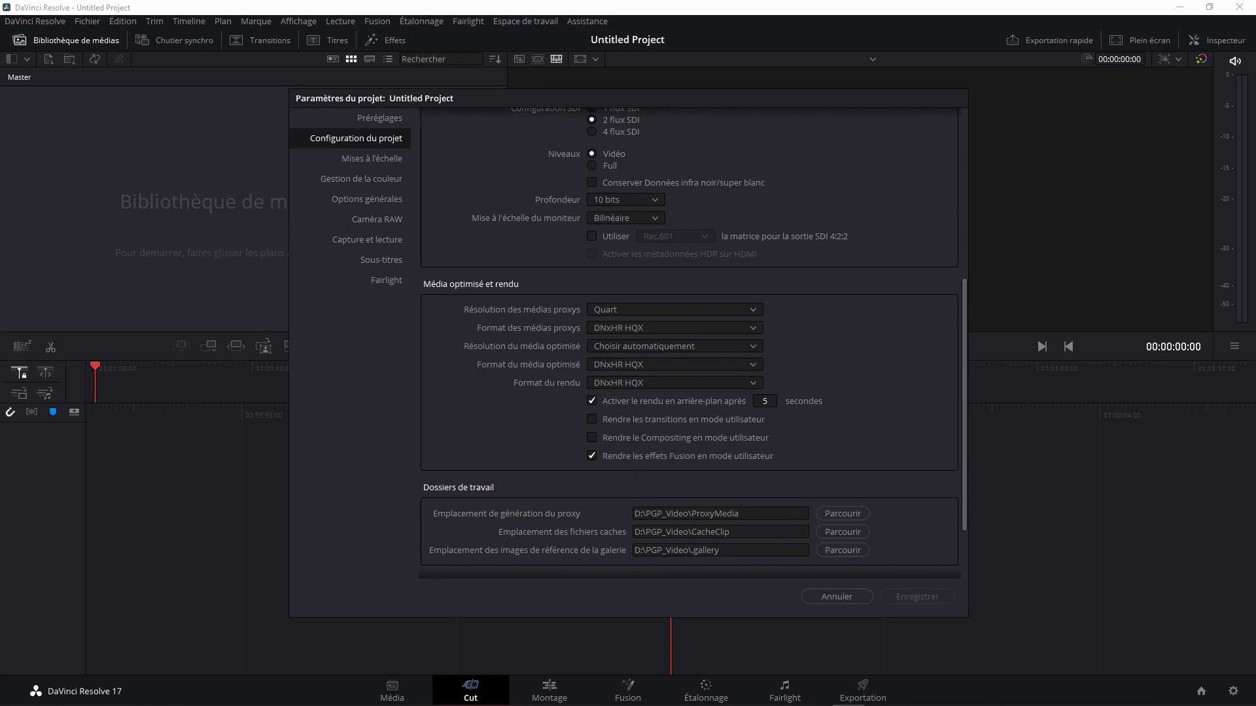
scroll(690, 344, up, 4)
scroll(690, 343, up, 1)
scroll(690, 344, up, 3)
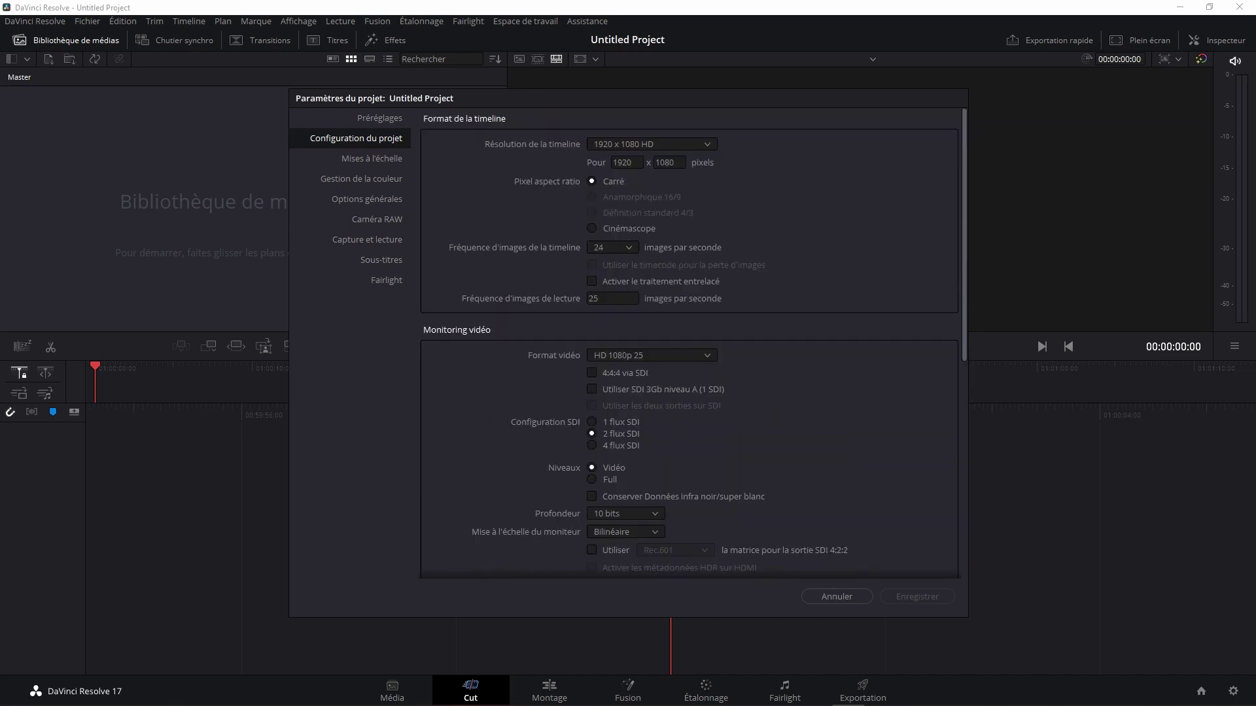
click(379, 118)
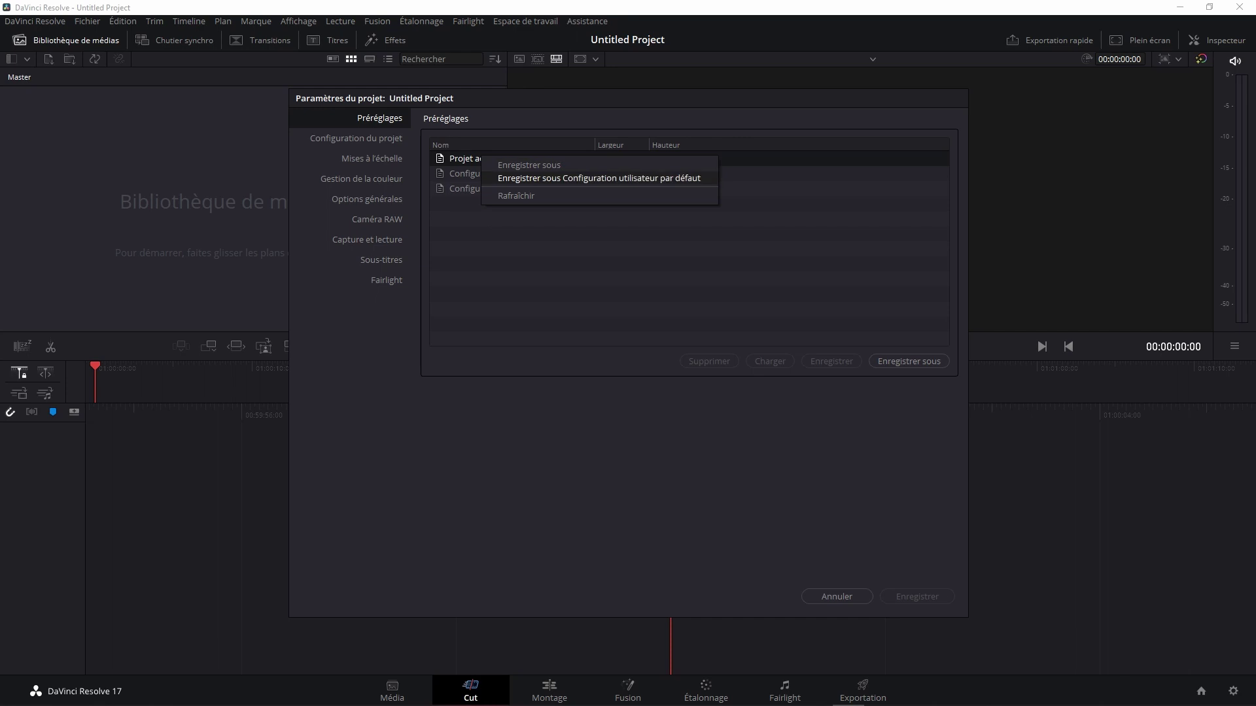
Step: Dismiss the preset save menu and cancel Paramètres du projet without saving changes
key(Escape)
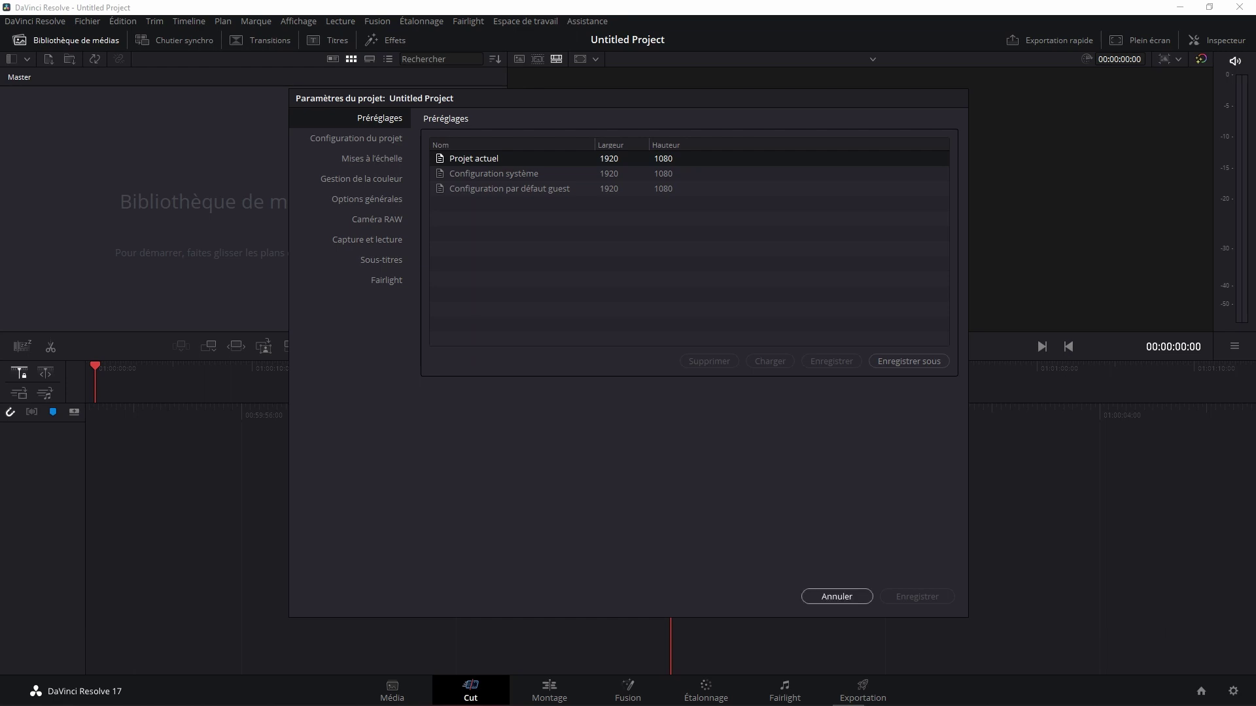
click(836, 596)
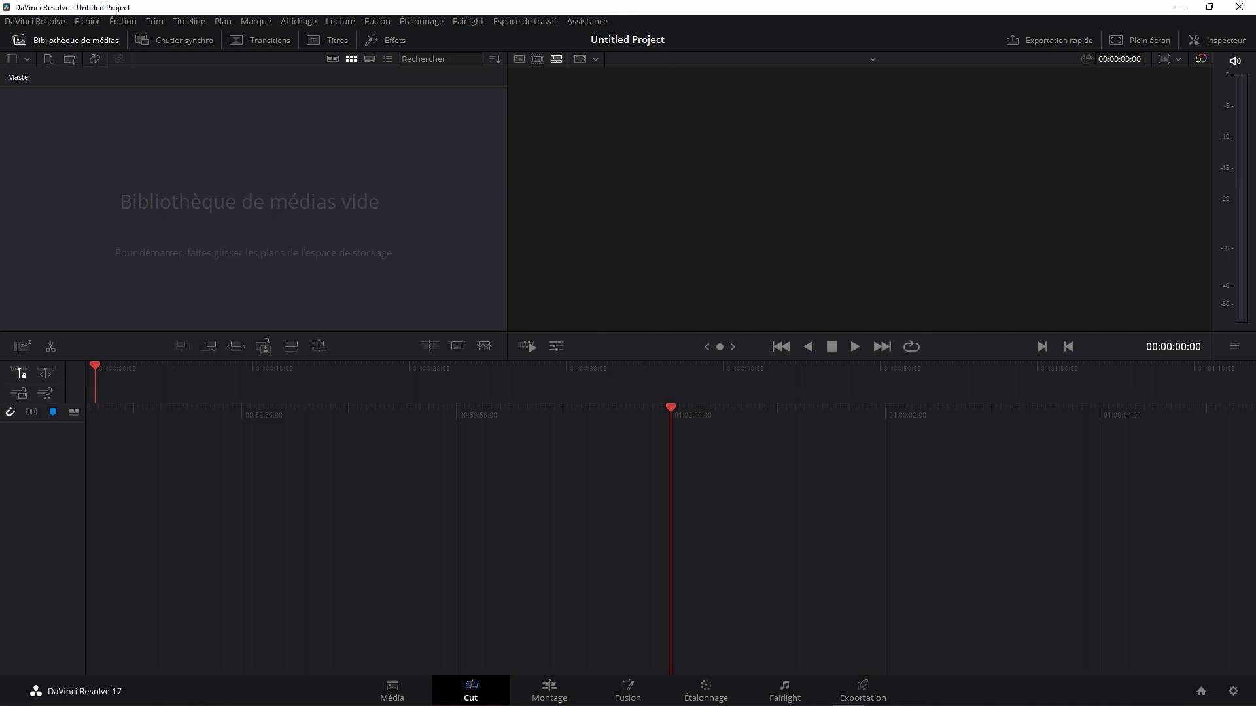
Step: Switch to the Média page showing storage drives such as D:\PGP_Video
click(392, 690)
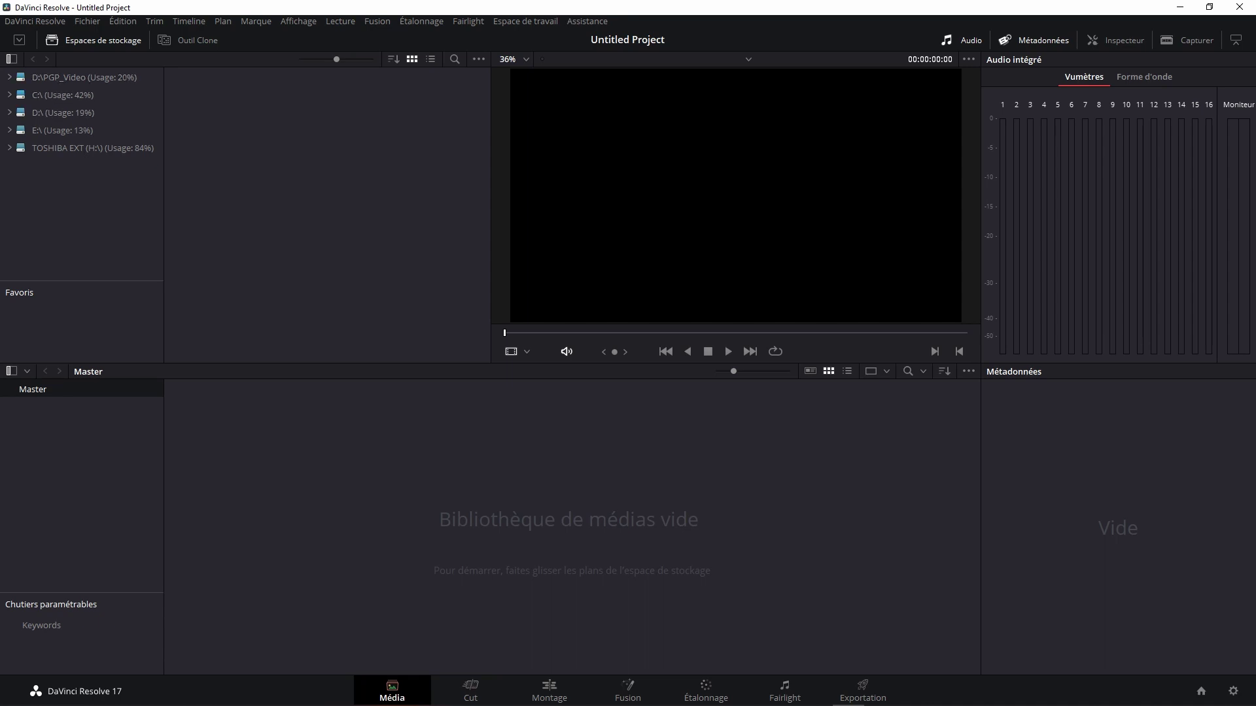
Step: Play Desktop 2022.01.04 - 13.58.53.02.mp4 from D:\Capture Video\Desktop, then return to the Cut page
click(63, 112)
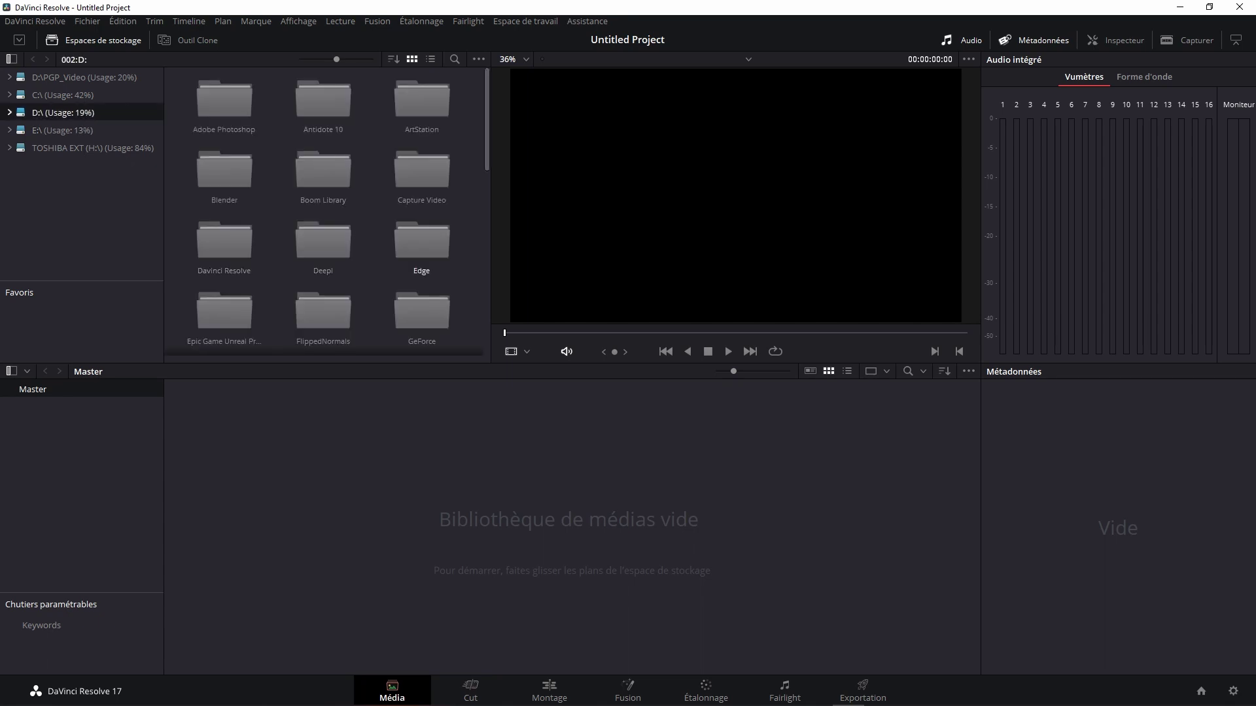
double_click(422, 170)
double_click(225, 100)
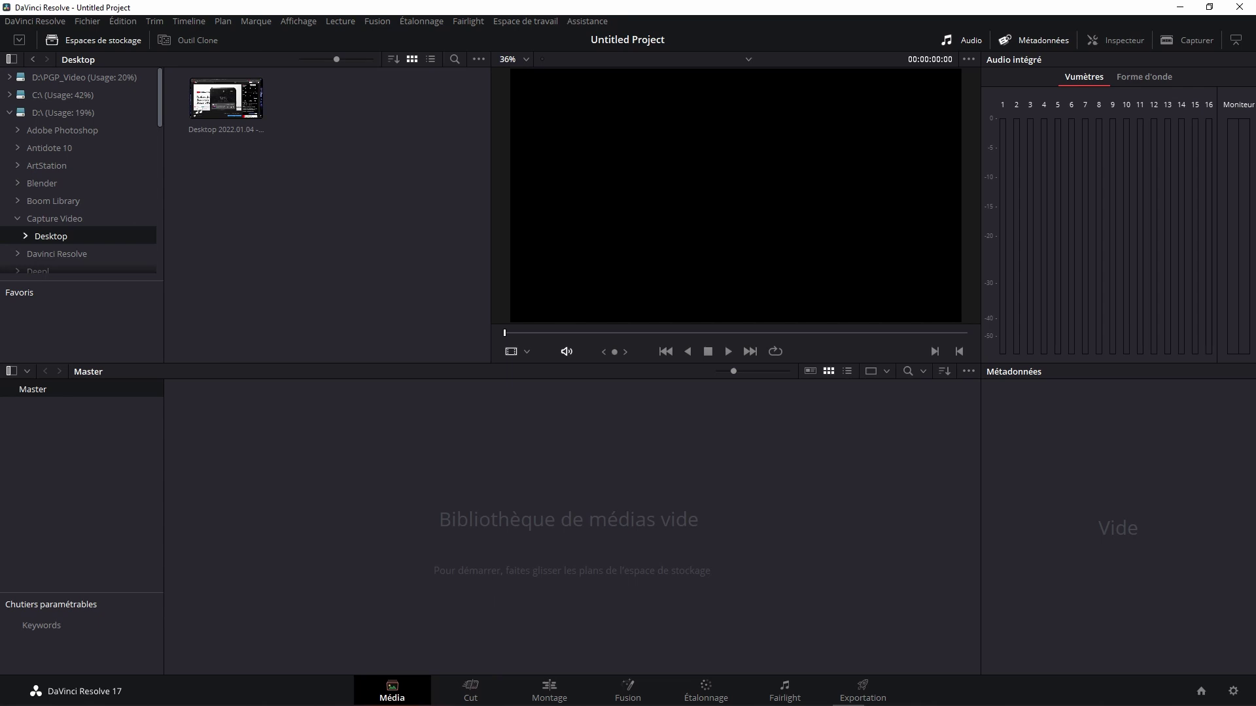
click(225, 99)
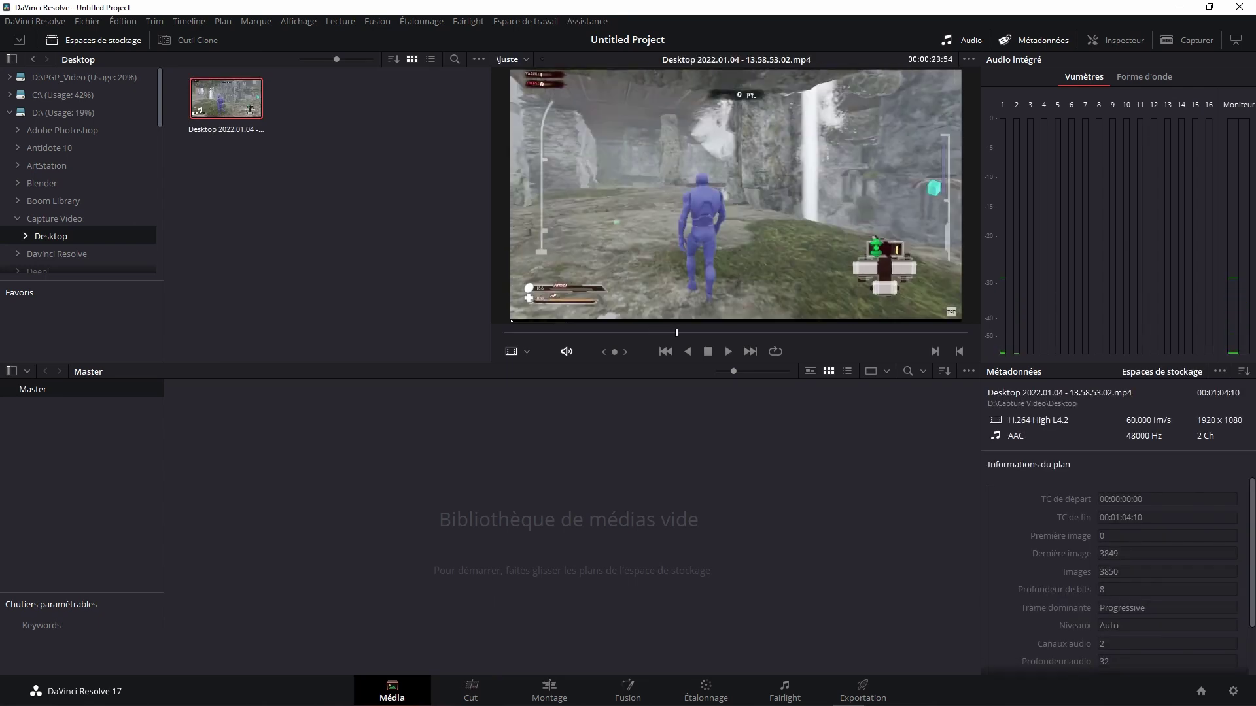
key(space)
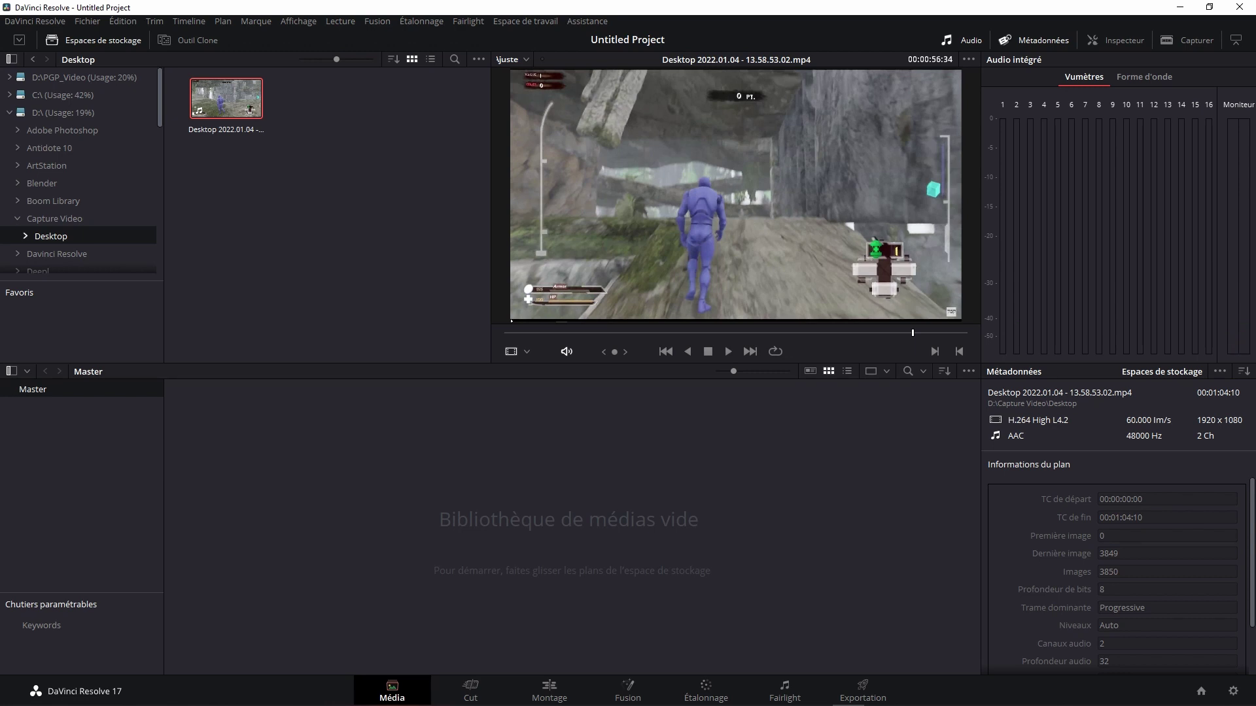
key(shift+3)
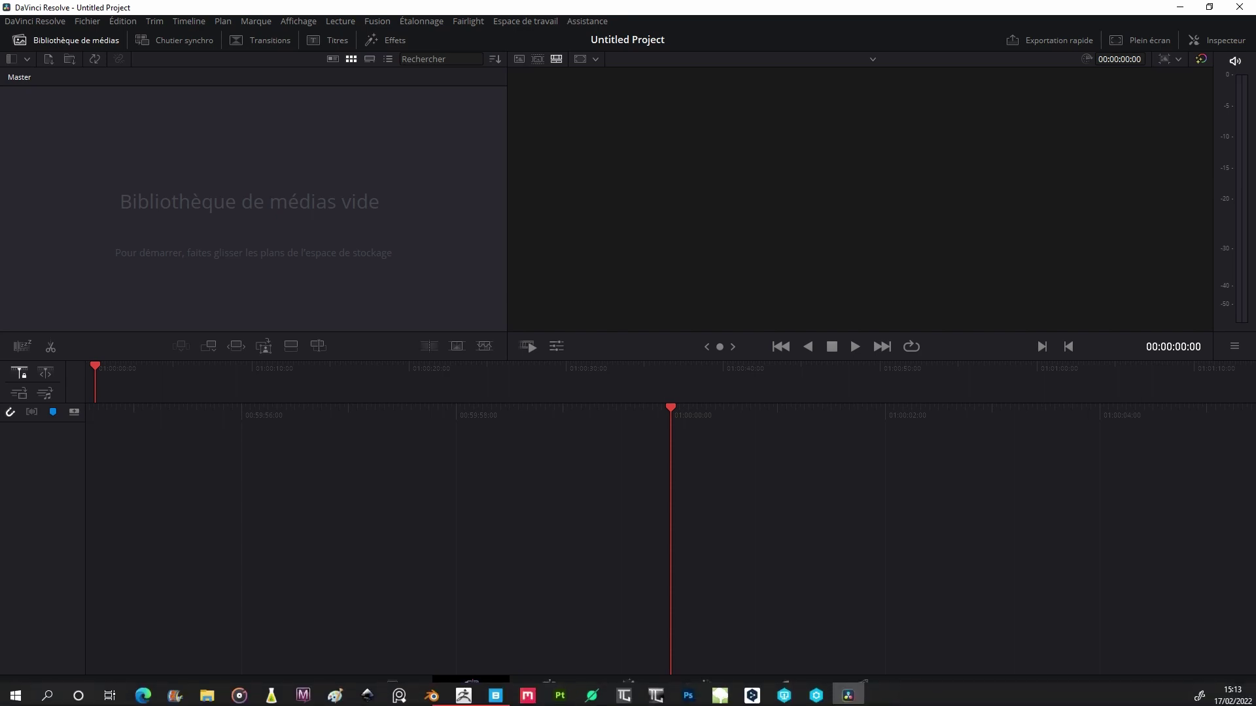
key(shift+4)
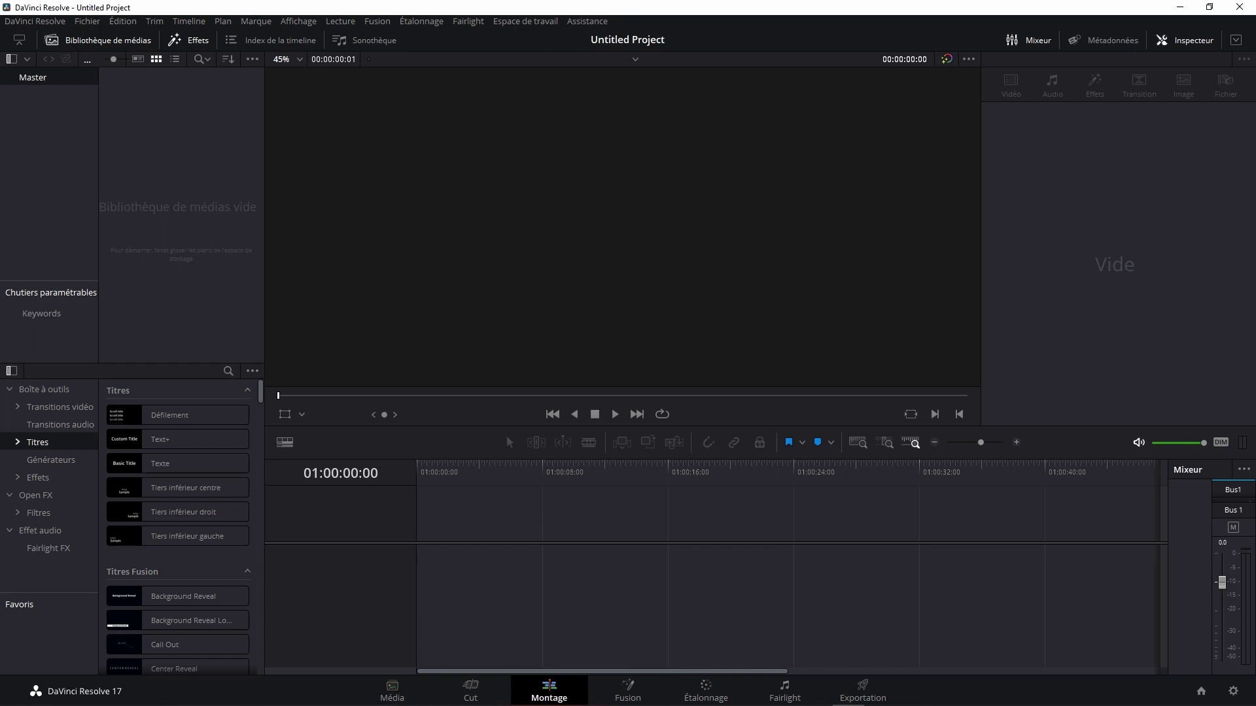
mouse_move(367, 694)
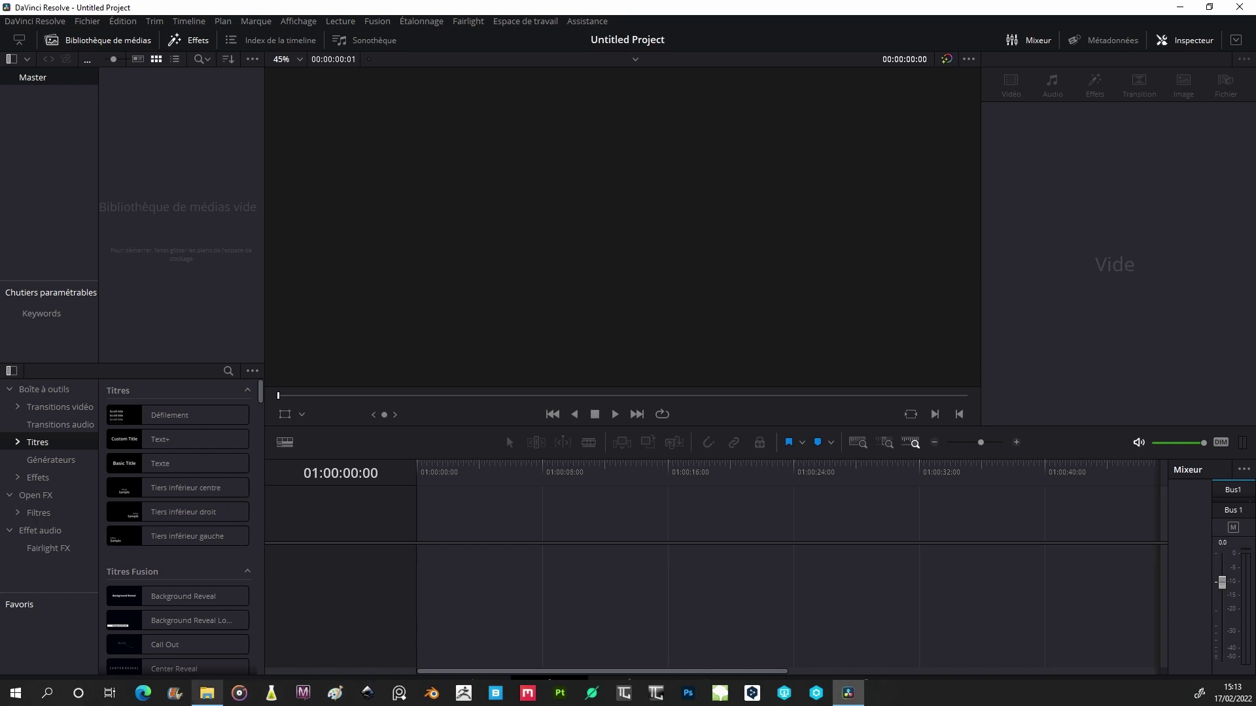
Step: Drag Desktop 2022.01.04 - 13.58.53.02.mp4 from File Explorer into the media pool, accepting the frame-rate change
click(206, 693)
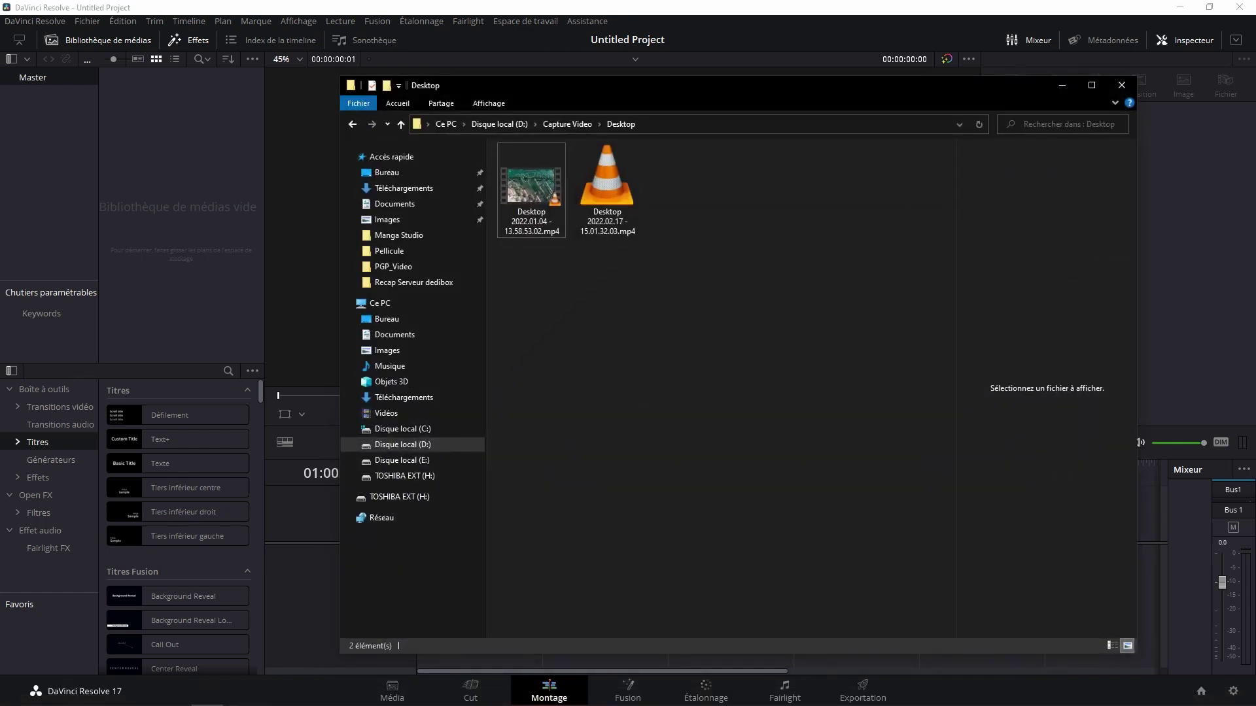
click(531, 186)
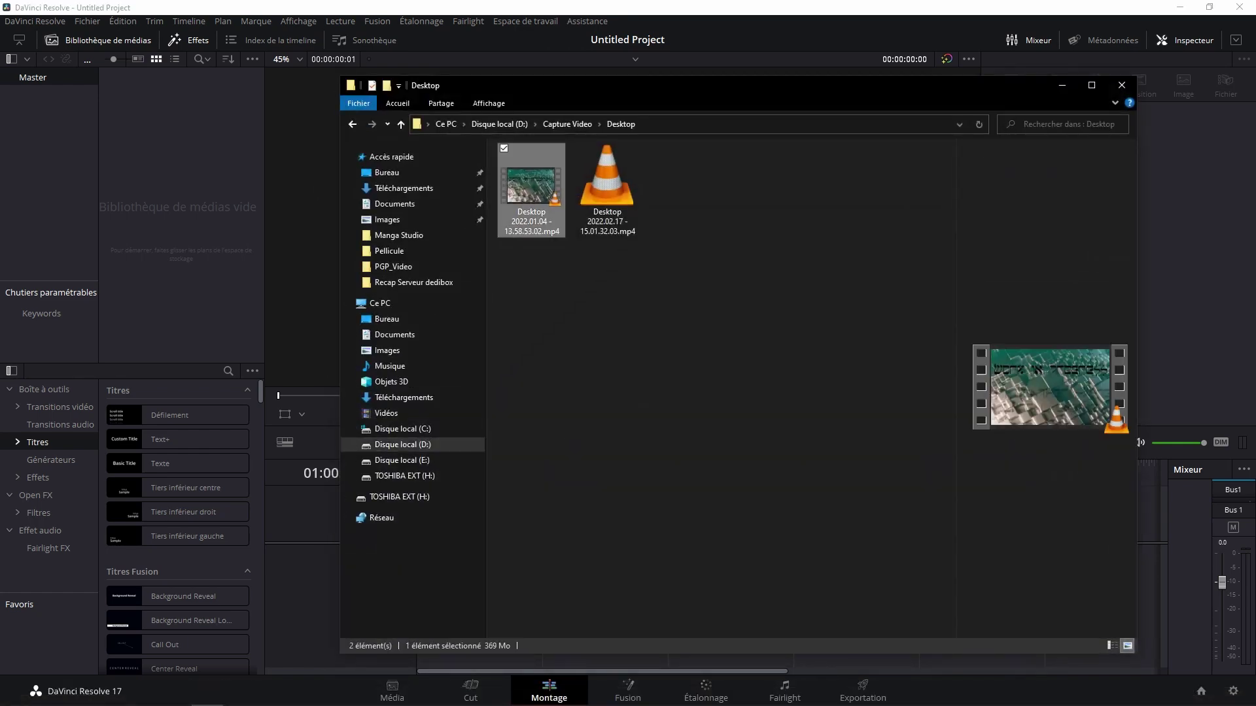
drag(531, 187, 196, 196)
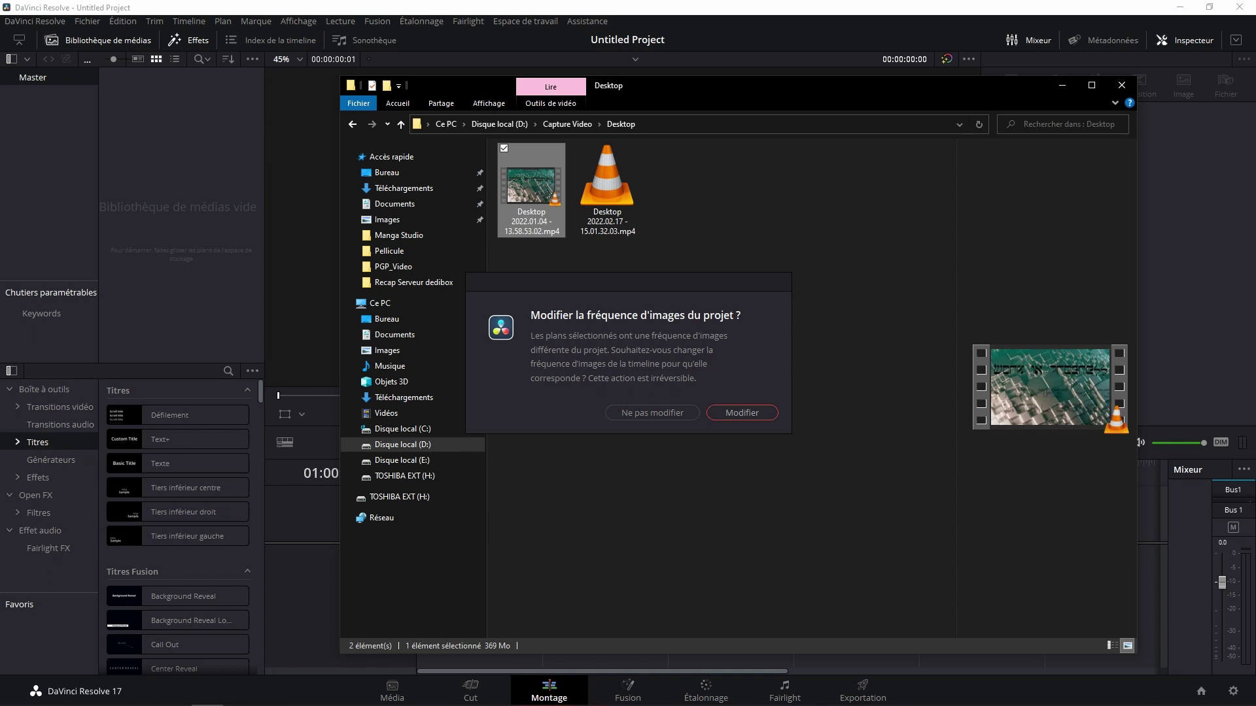
click(741, 412)
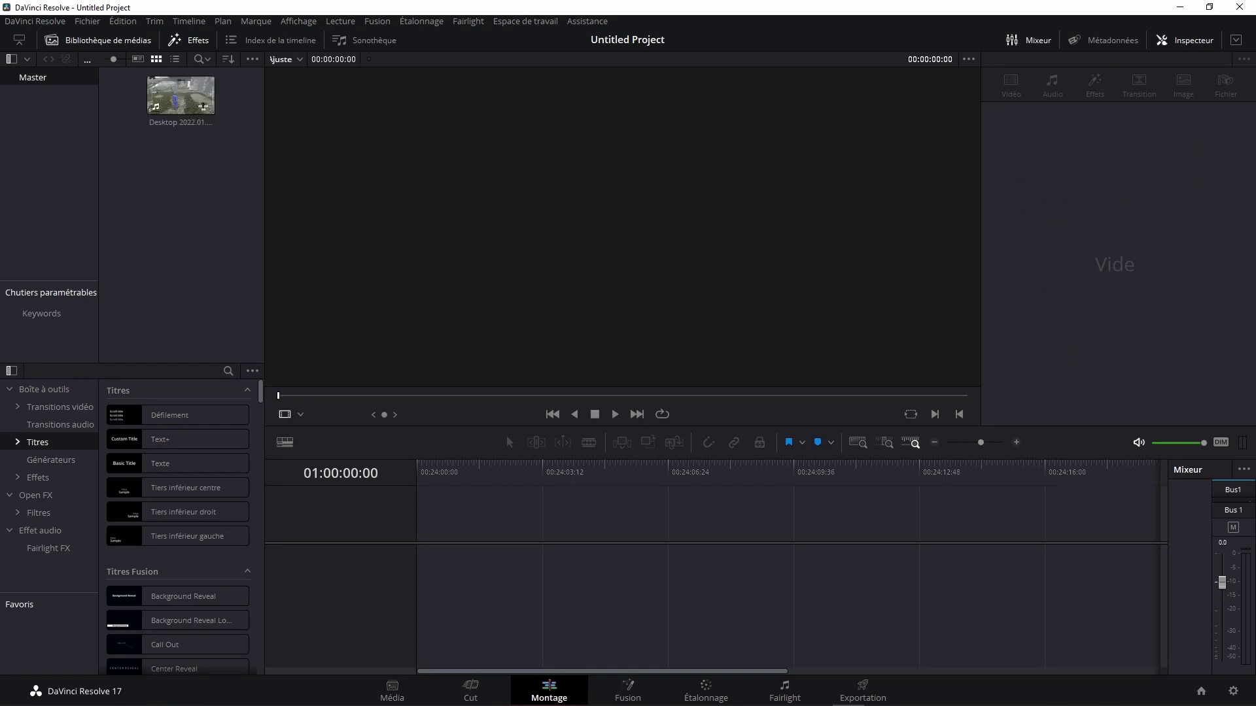
Step: Load the gameplay clip into the source viewer to preview its 00:00:42:21 duration
click(176, 95)
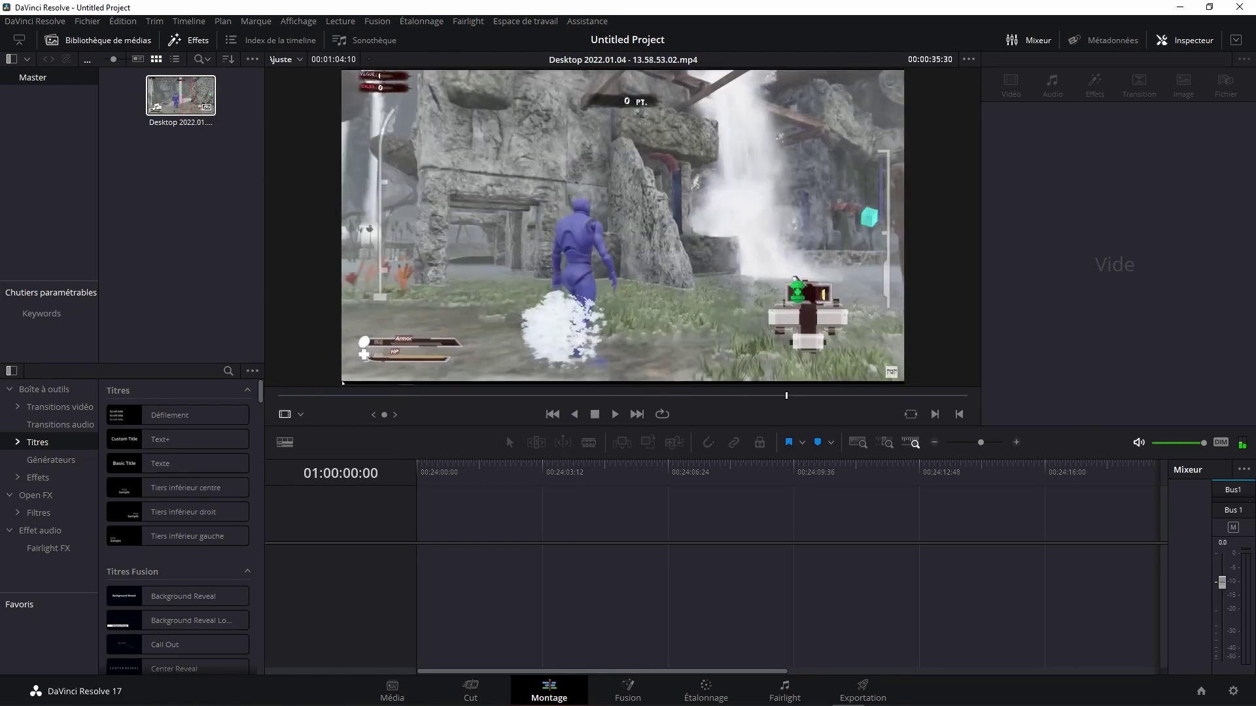
drag(180, 95, 627, 236)
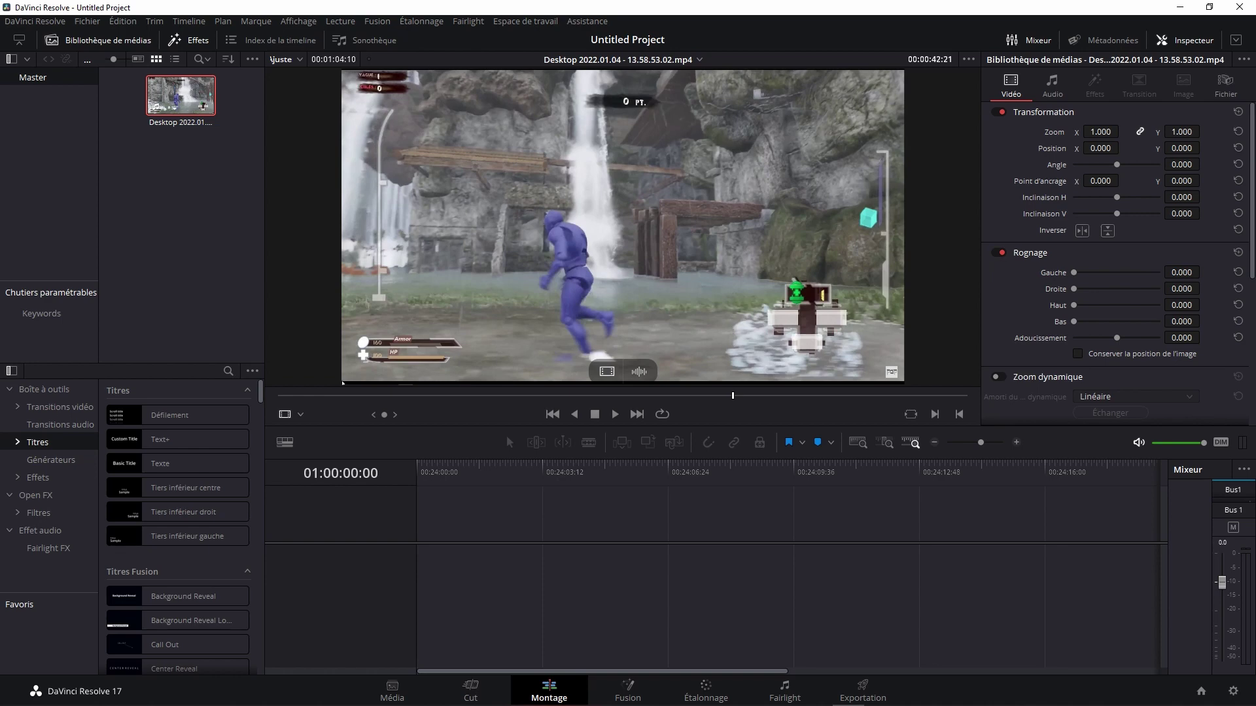
Step: Place the clip's video on Vidéo 1 of Timeline 1, play from about 15 seconds, and select it
mouse_move(607, 371)
mouse_down()
mouse_move(587, 443)
mouse_move(487, 546)
mouse_move(439, 546)
mouse_up()
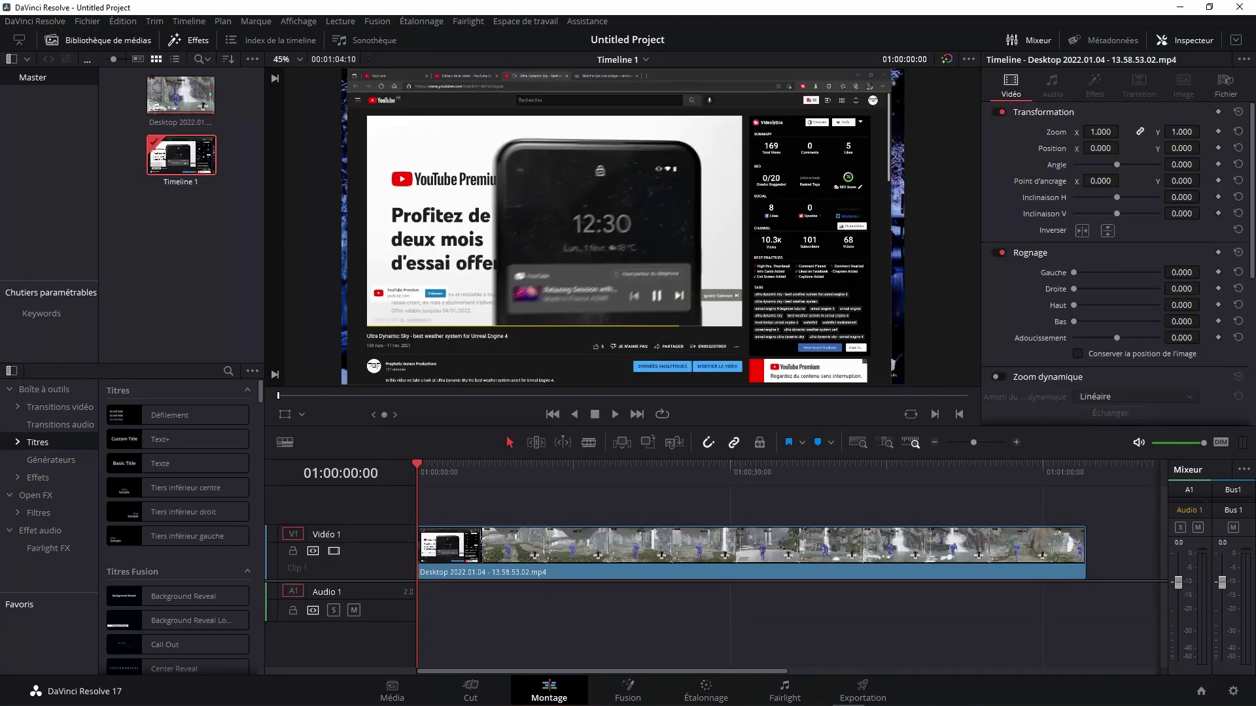
drag(548, 466, 576, 466)
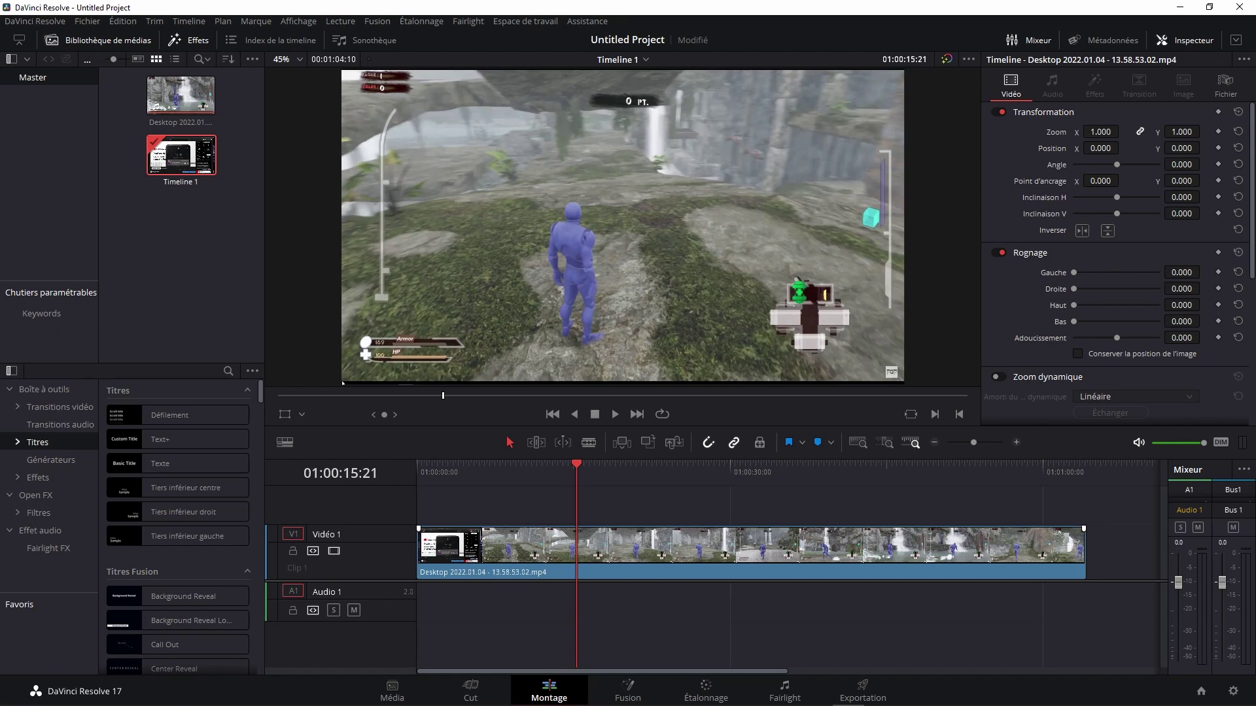
key(space)
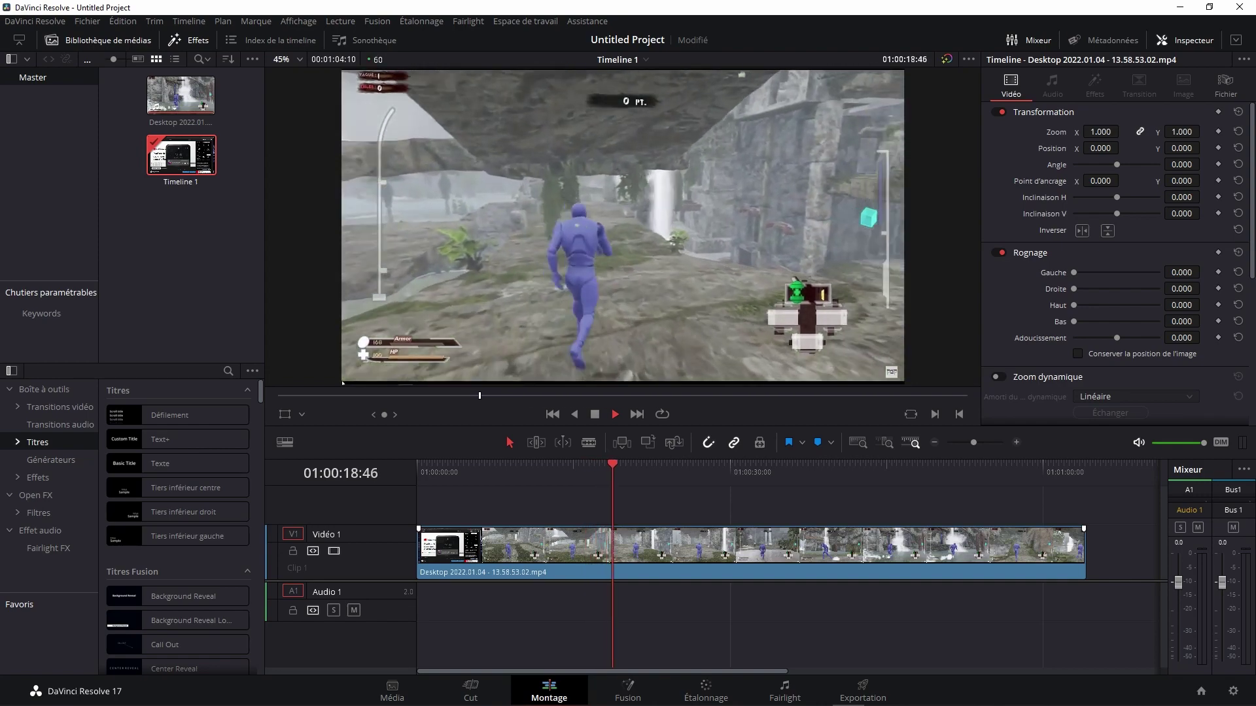
key(space)
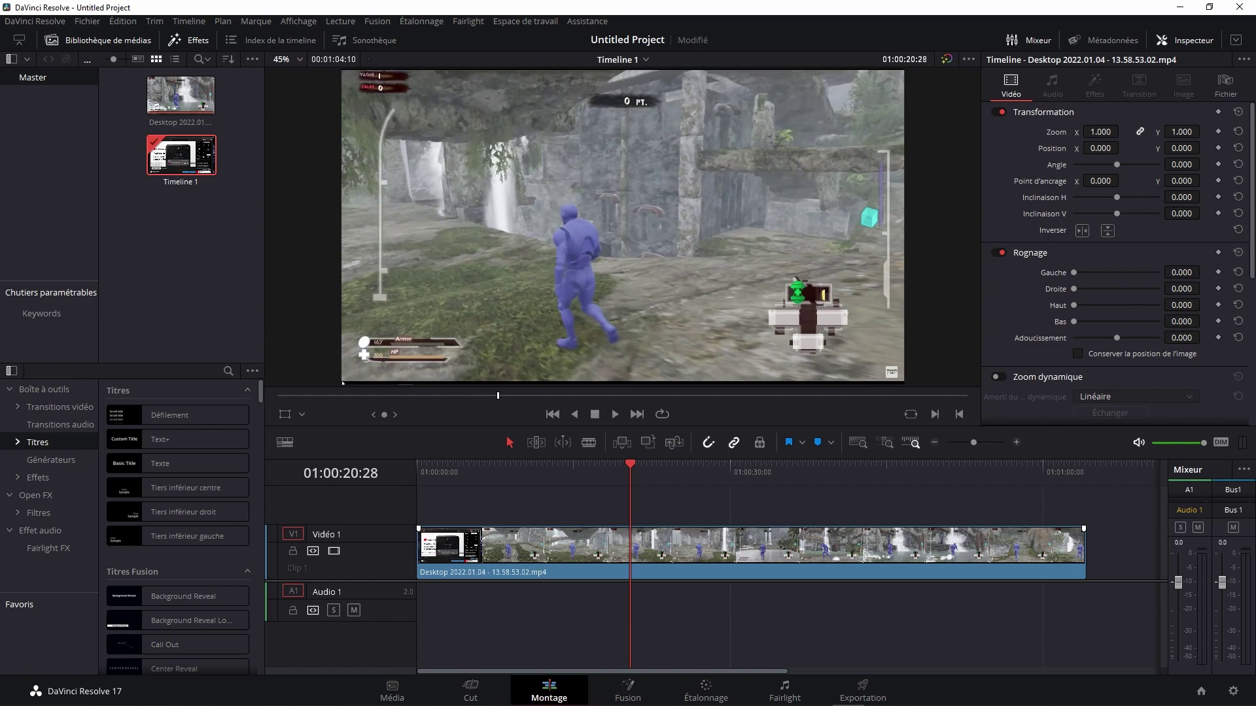
click(752, 553)
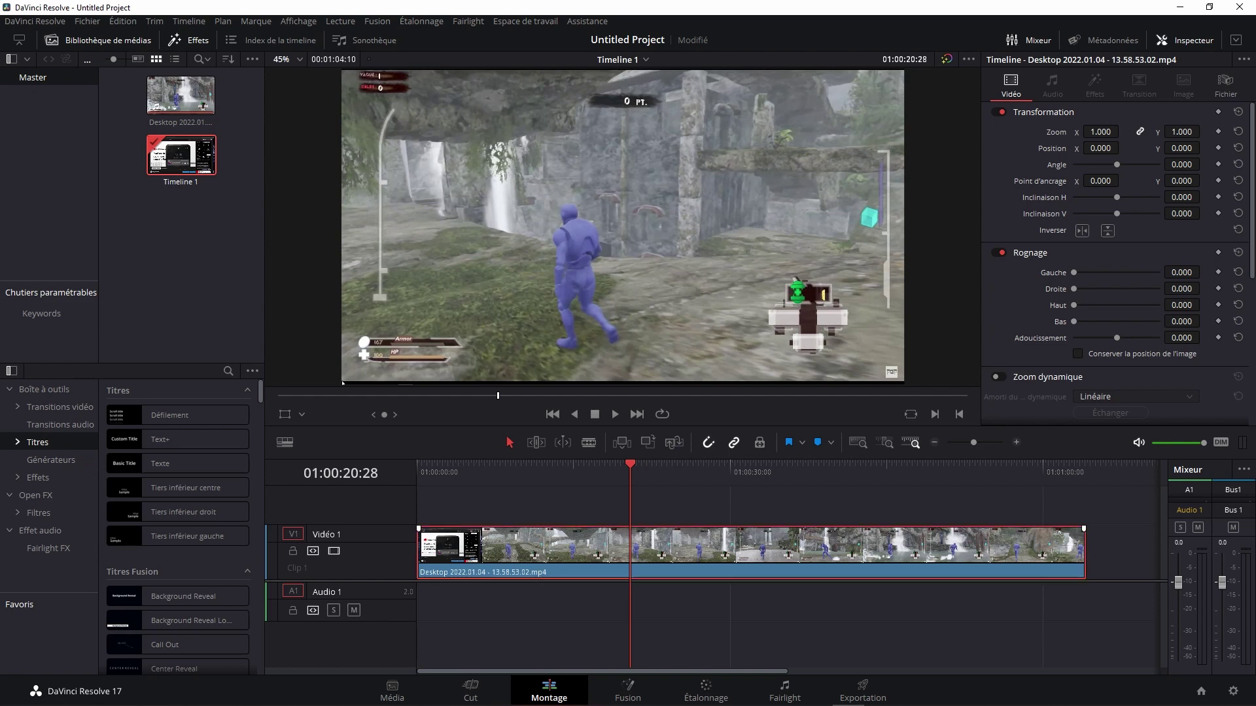
Step: Delete the V1 video clip and place only the gameplay recording's audio on Audio 1
key(Delete)
double_click(180, 94)
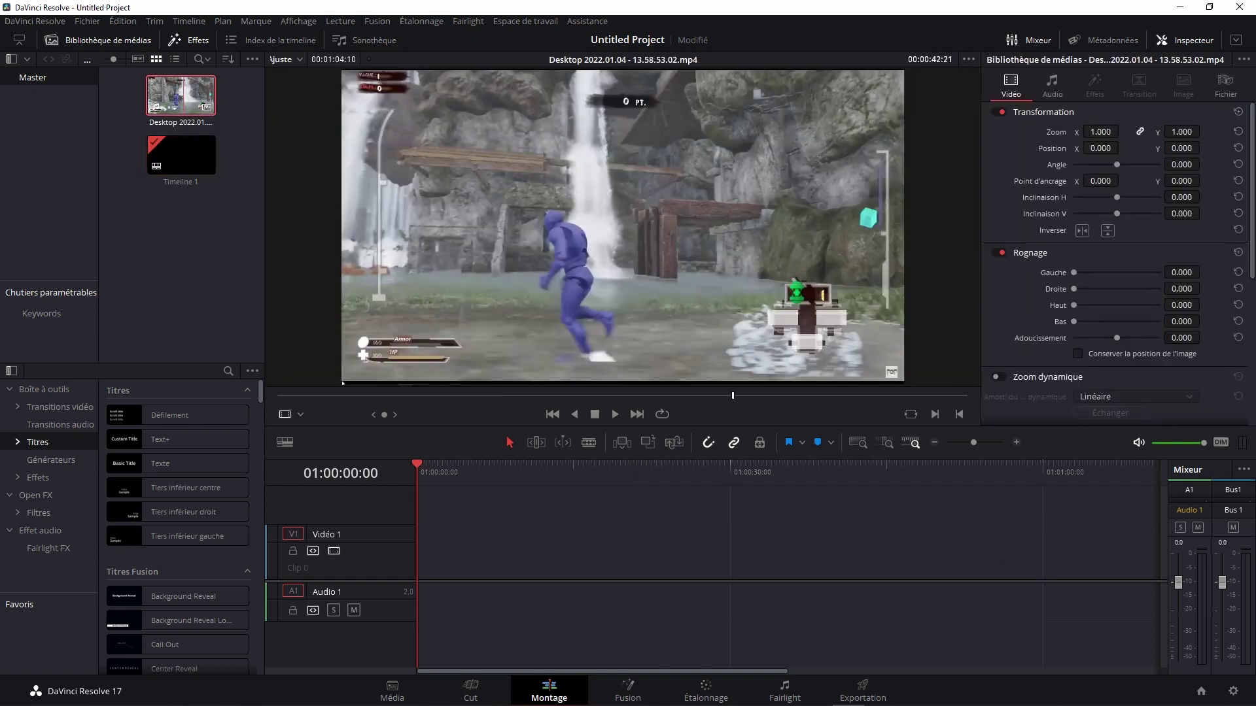
click(733, 396)
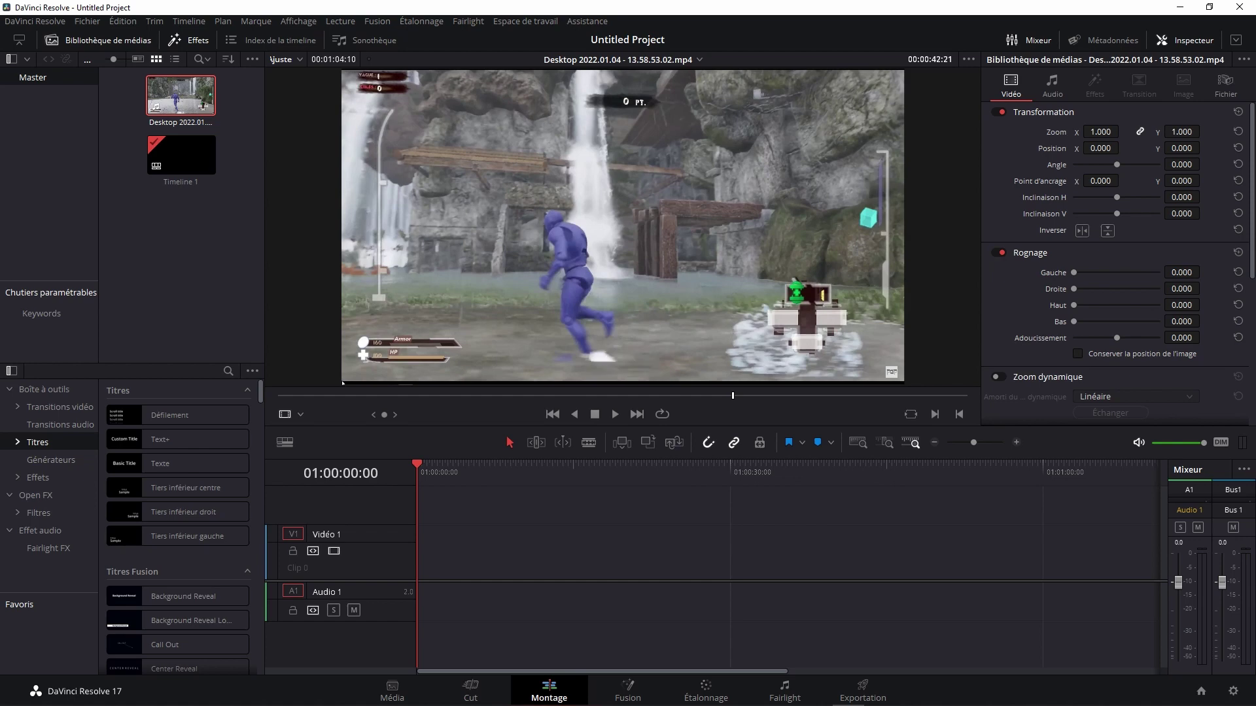
mouse_move(639, 372)
mouse_down()
mouse_move(552, 627)
mouse_move(353, 598)
mouse_up()
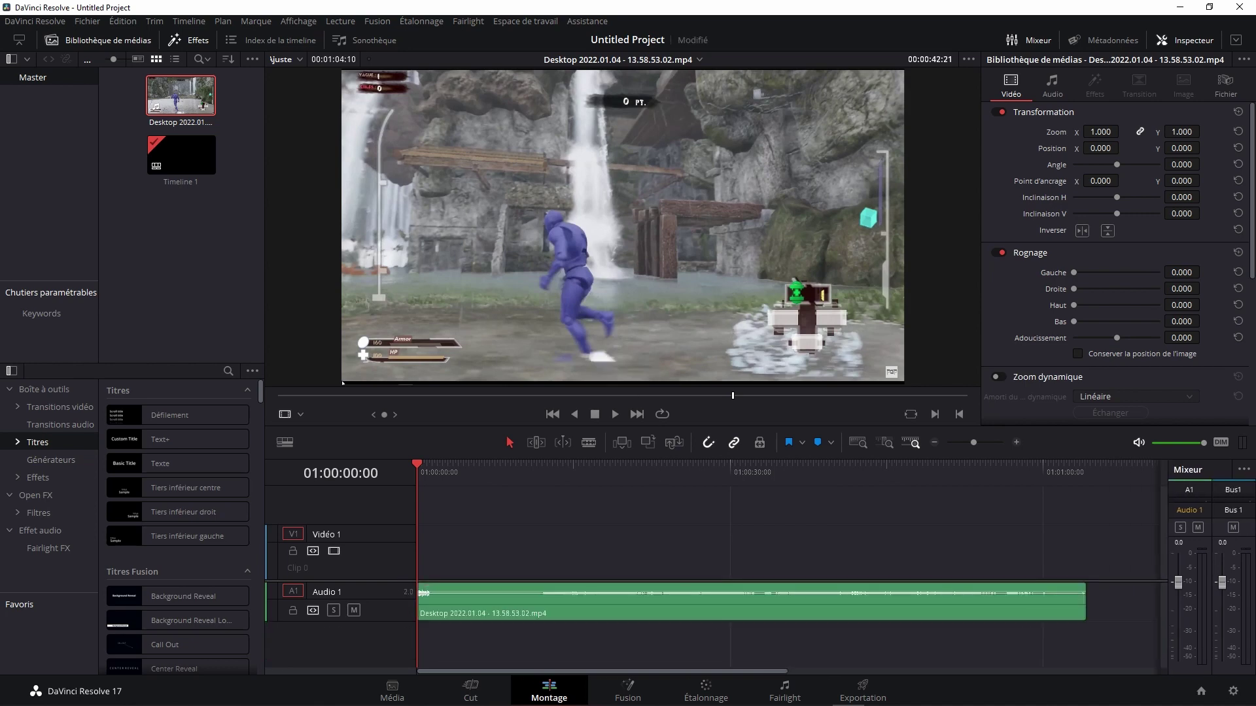
drag(416, 466, 555, 465)
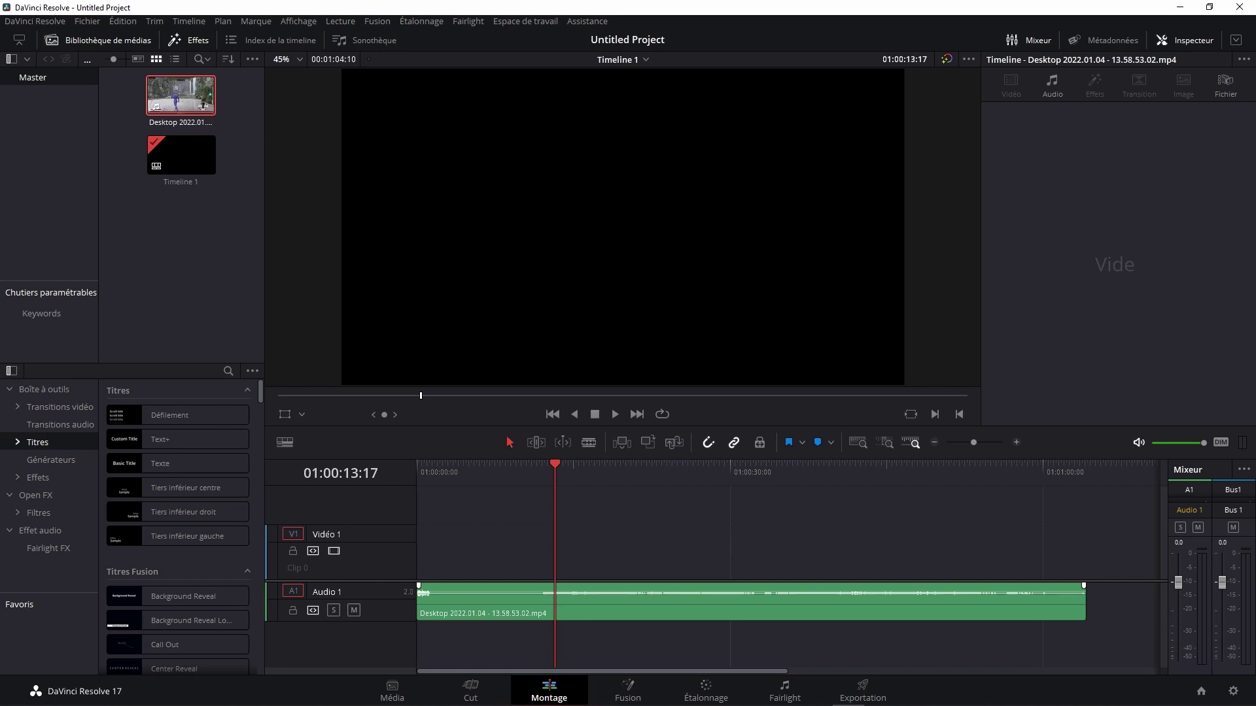
Step: Raise the Audio 1 clip's volume to 30 dB, drop it to about 15.91 dB, and save
drag(698, 592, 698, 591)
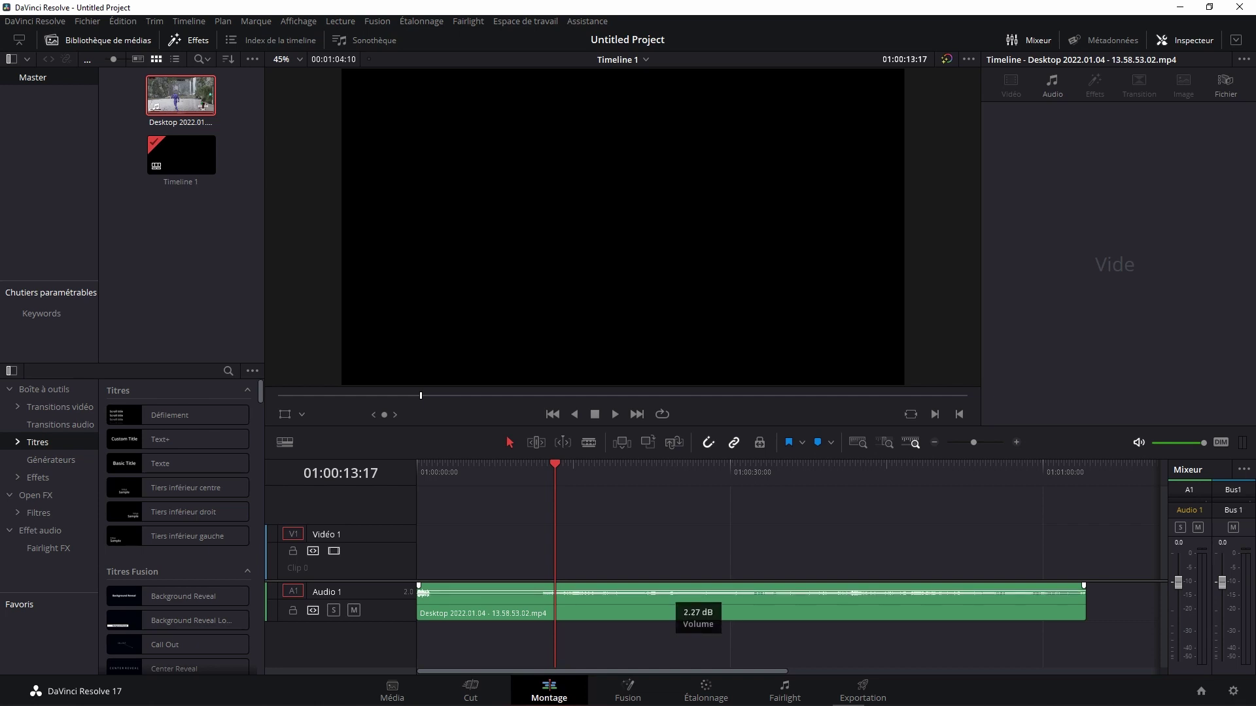
drag(698, 591, 698, 585)
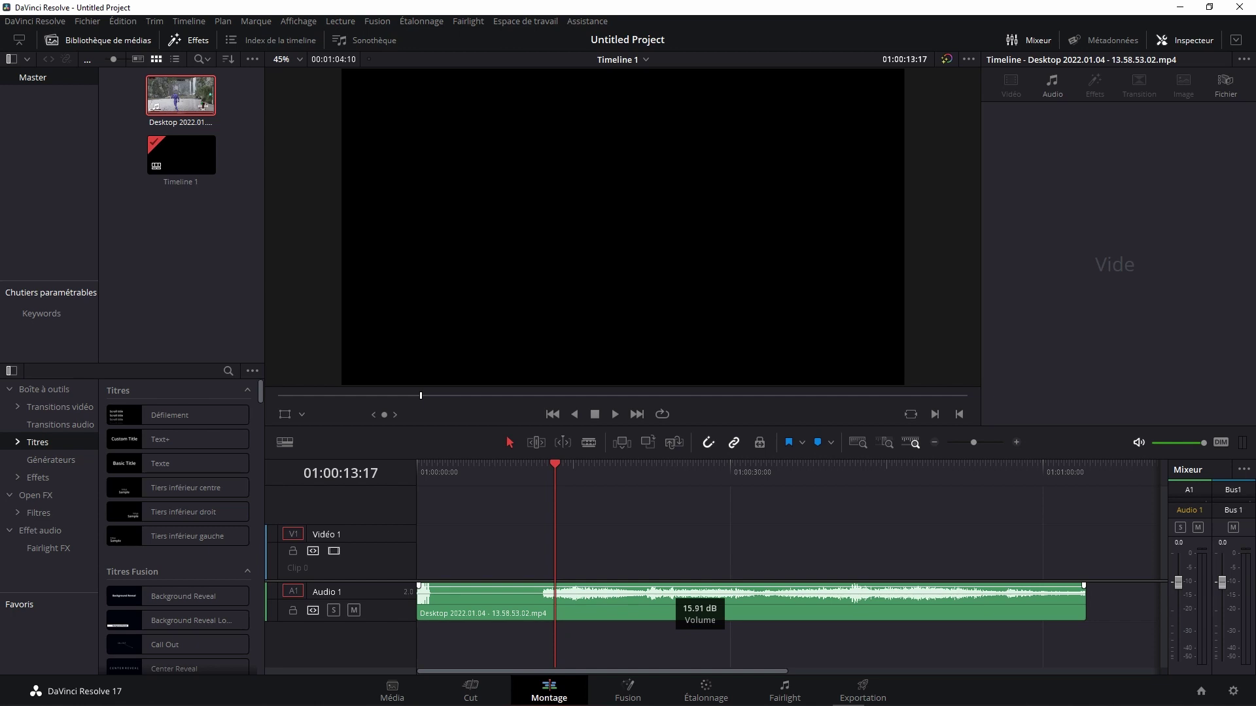
drag(700, 592, 700, 584)
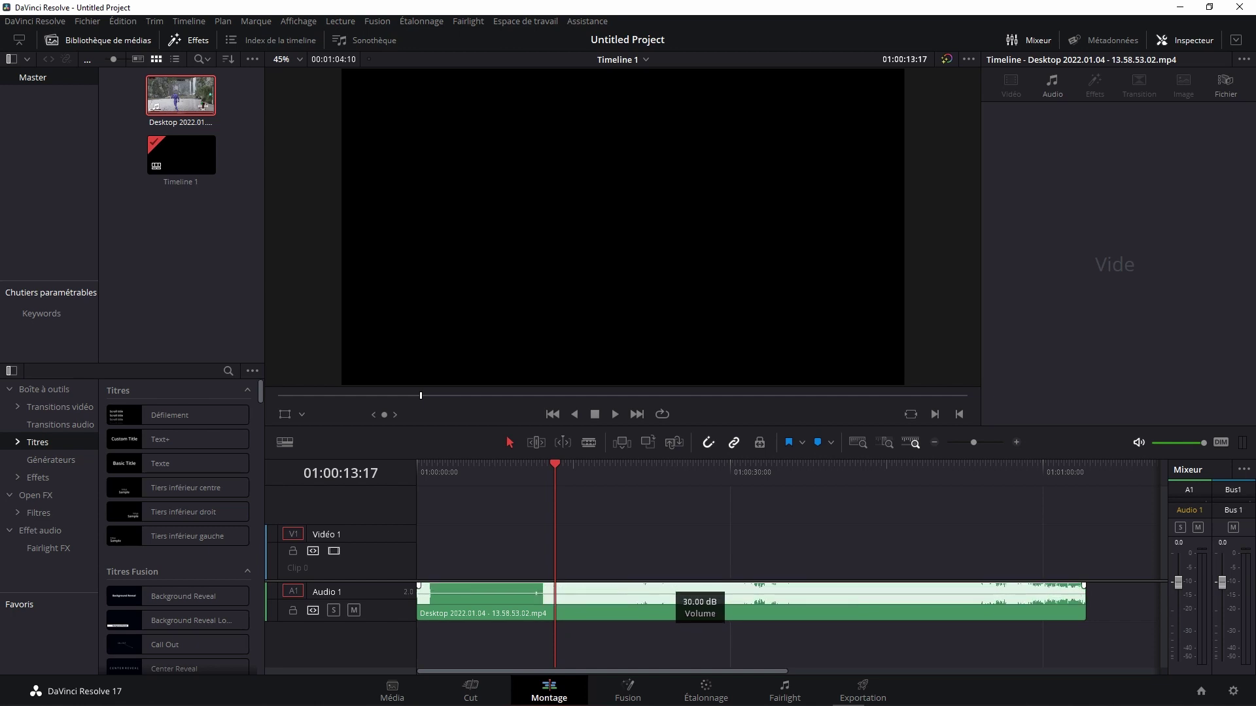
drag(699, 584, 697, 594)
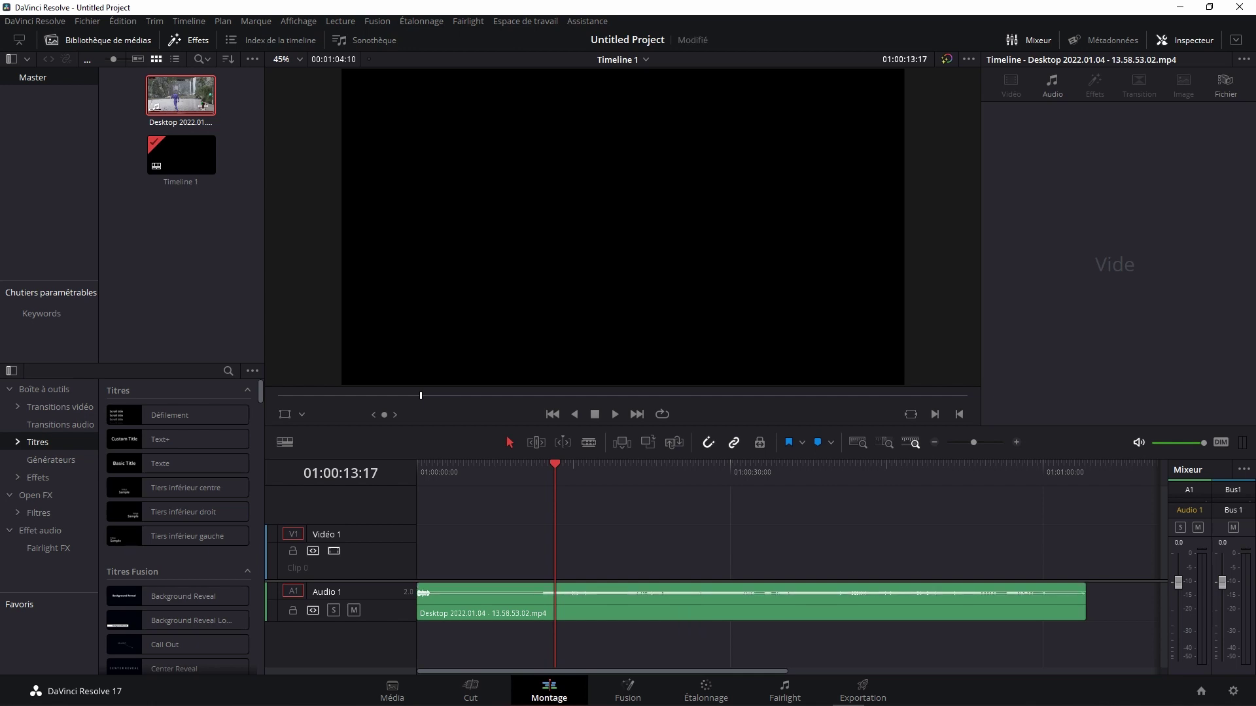
key(ctrl+s)
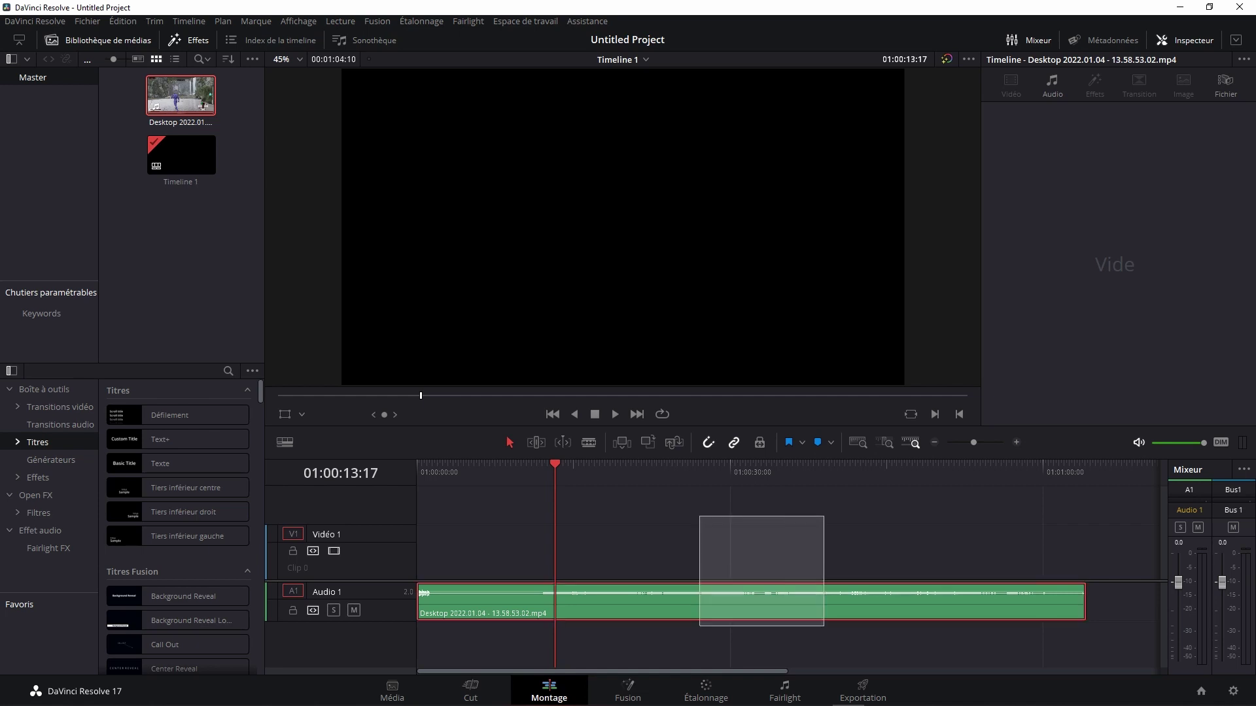
Step: Delete the audio clip and add the full Desktop 2022.01.04 recording to Vidéo 1 and Audio 1
drag(700, 517, 863, 659)
key(Delete)
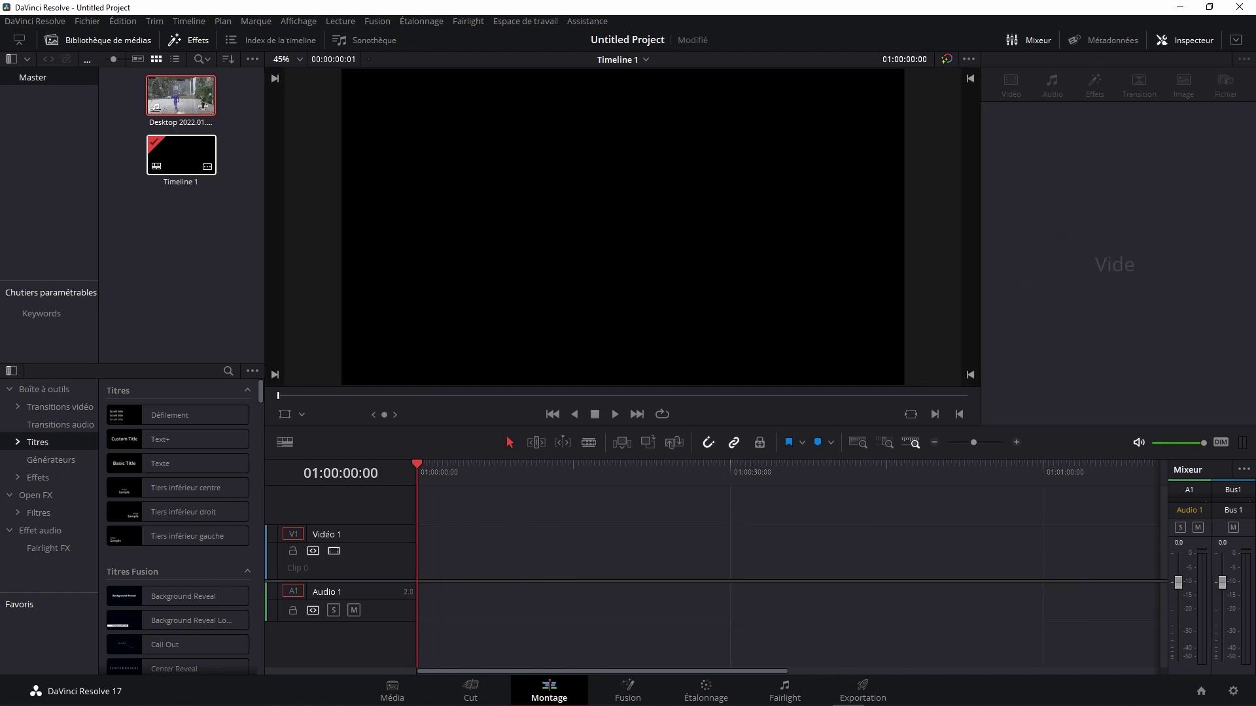
mouse_move(180, 95)
mouse_down()
mouse_move(629, 586)
mouse_move(440, 587)
mouse_up()
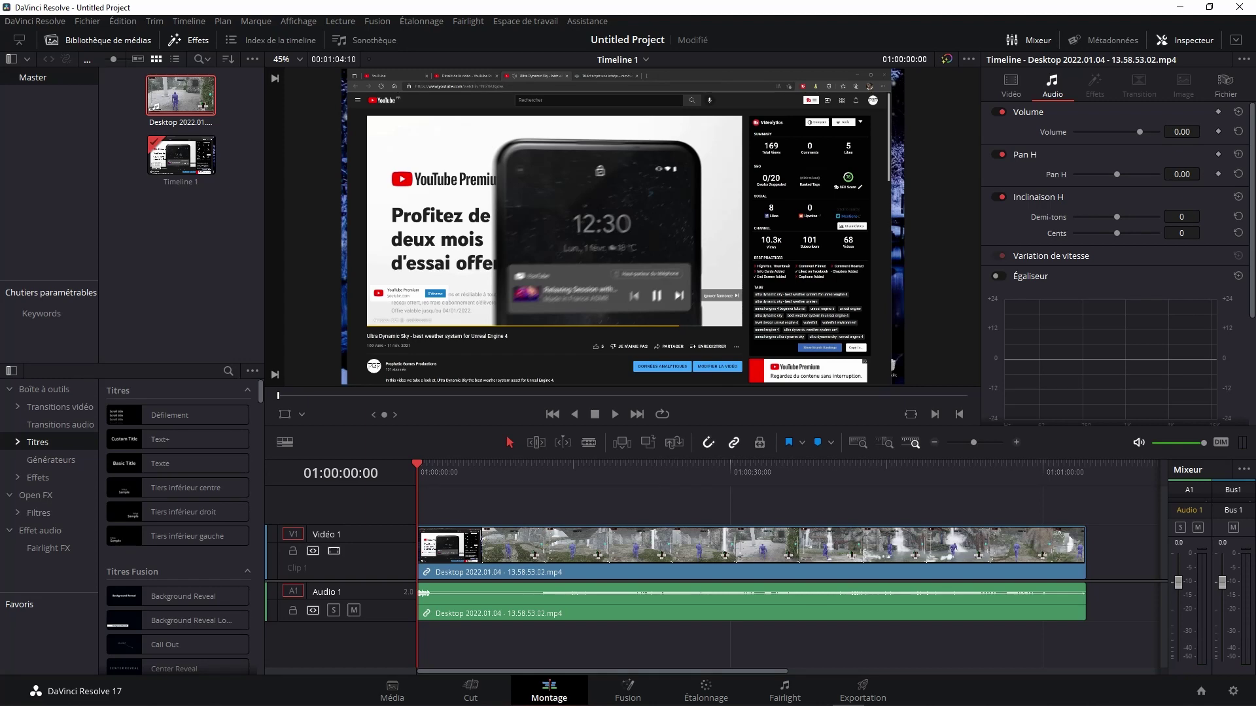
Step: Play back the edit, toggling Blade and Selection modes, then select both linked clips
key(space)
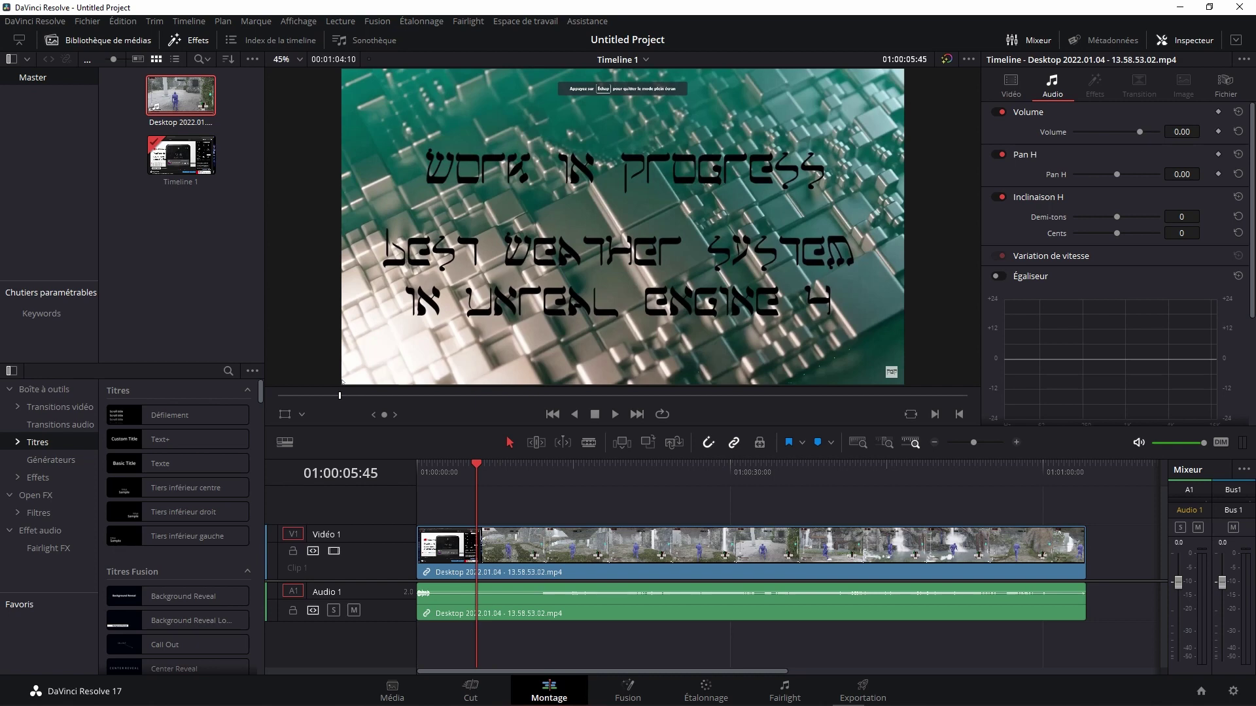
key(b)
key(space)
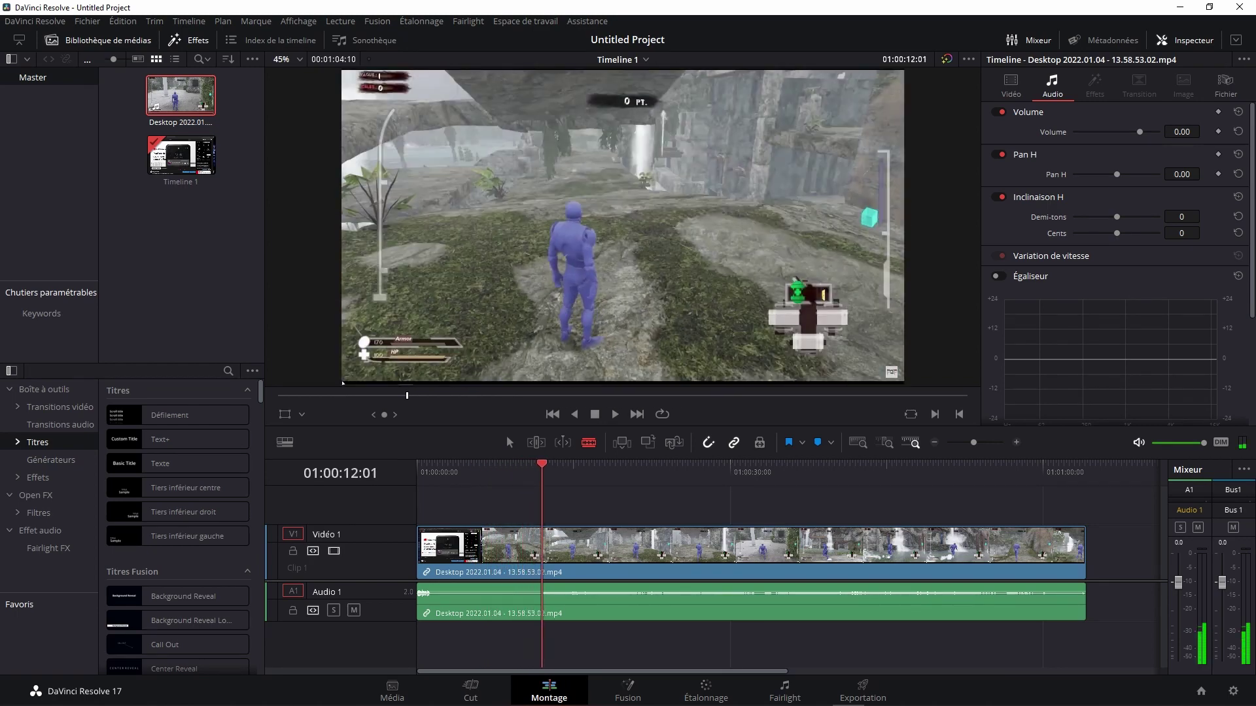
key(space)
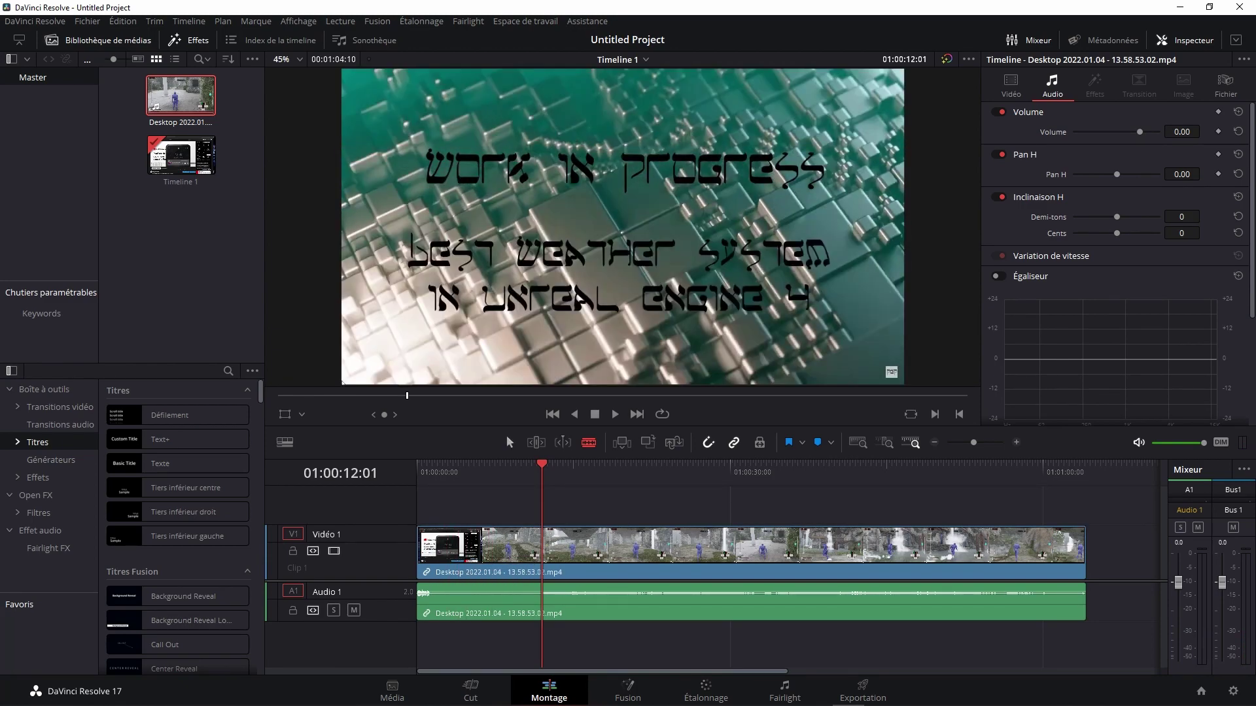
key(a)
click(752, 546)
key(ctrl+shift+a)
key(ctrl+a)
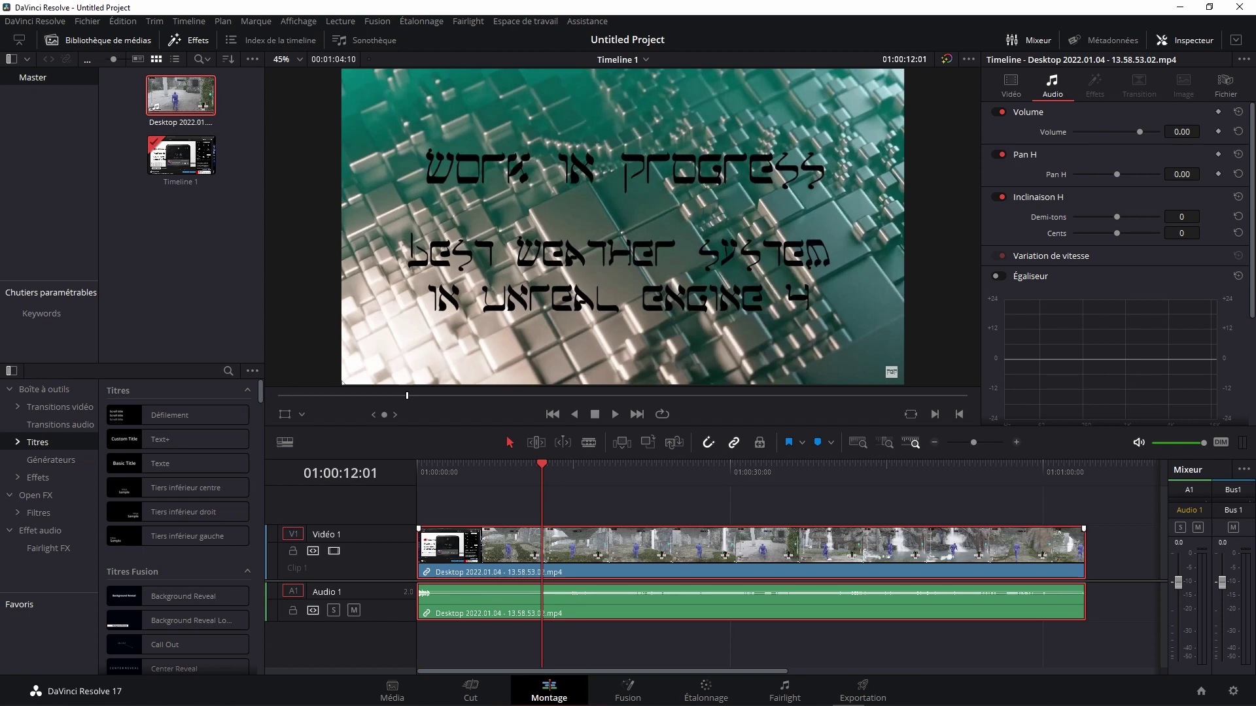
right_click(693, 555)
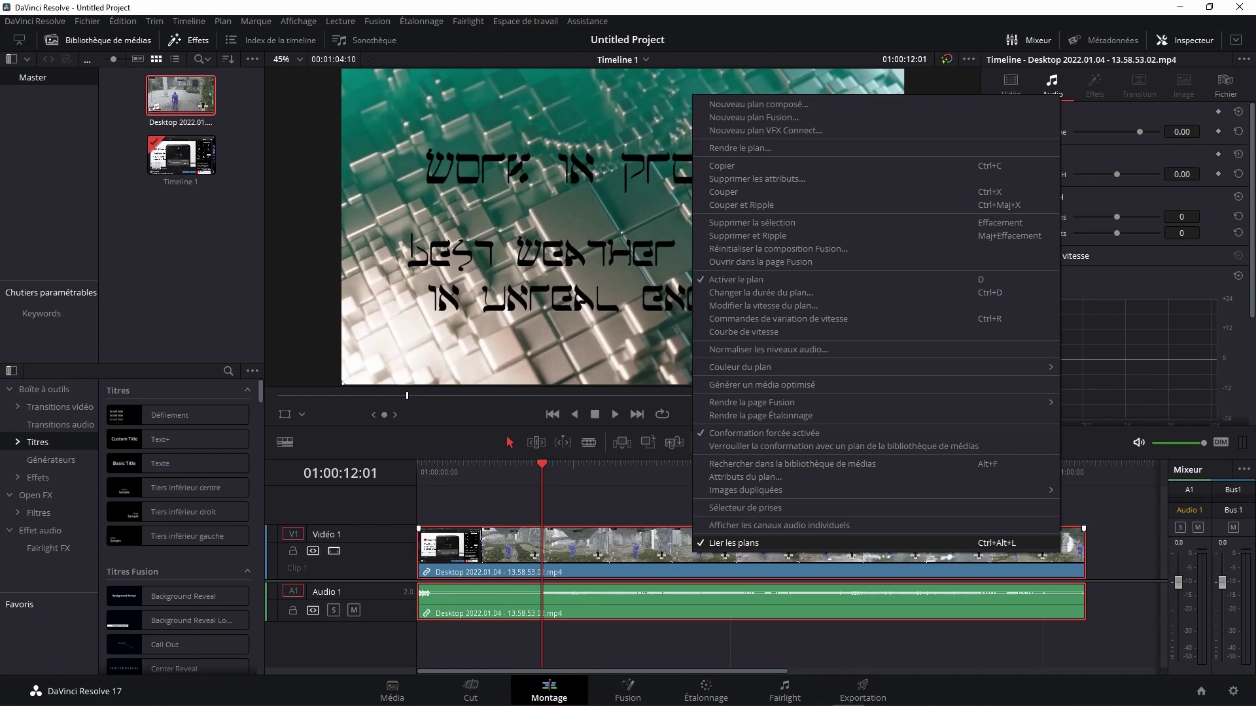
click(736, 543)
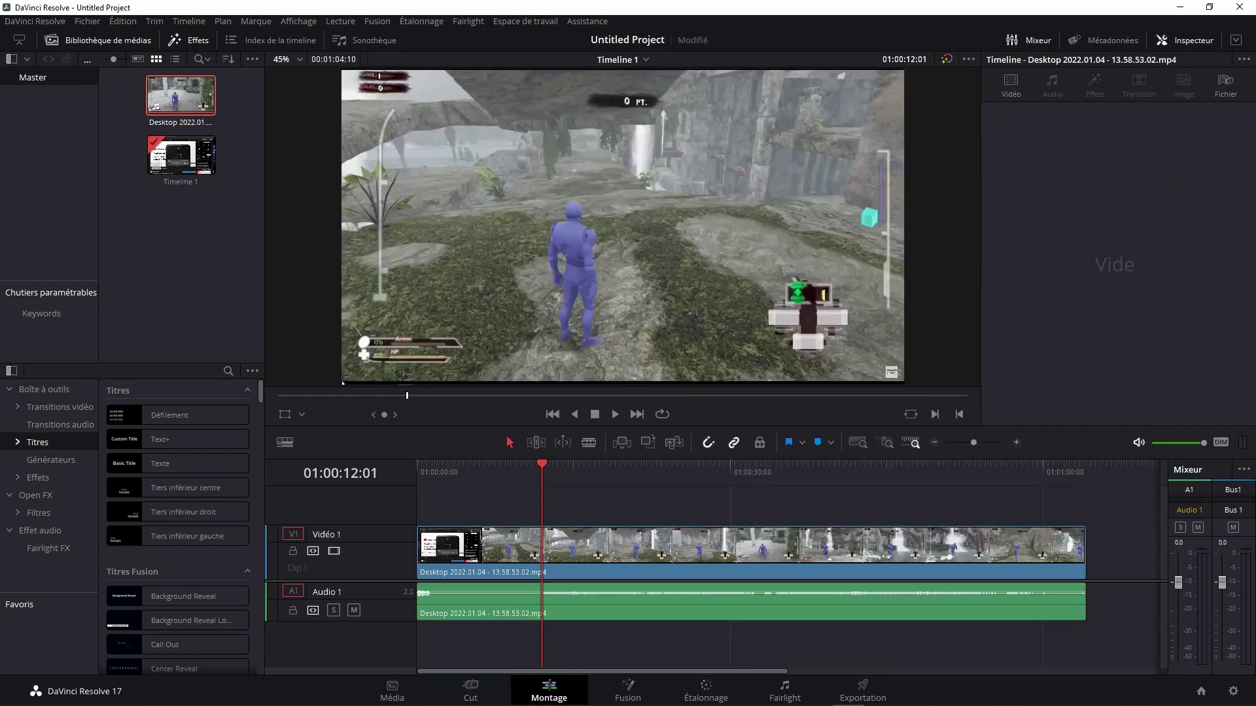
click(735, 546)
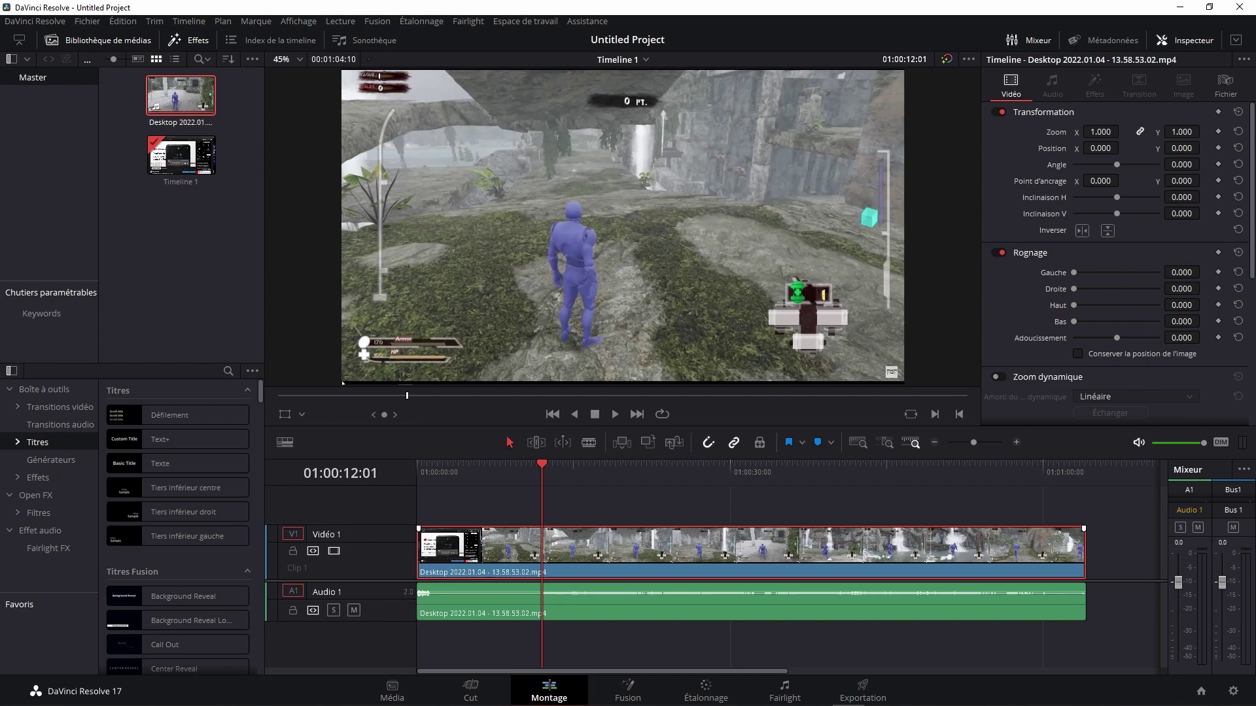
right_click(647, 558)
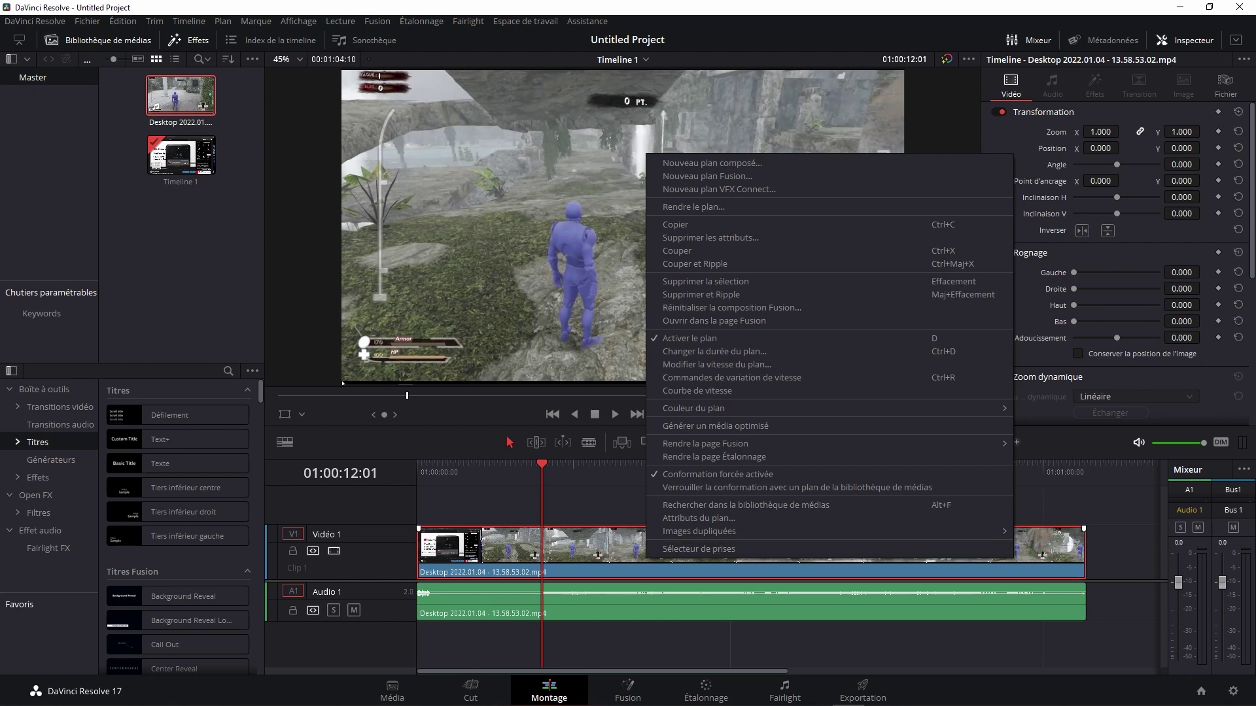
key(Escape)
drag(638, 503, 721, 654)
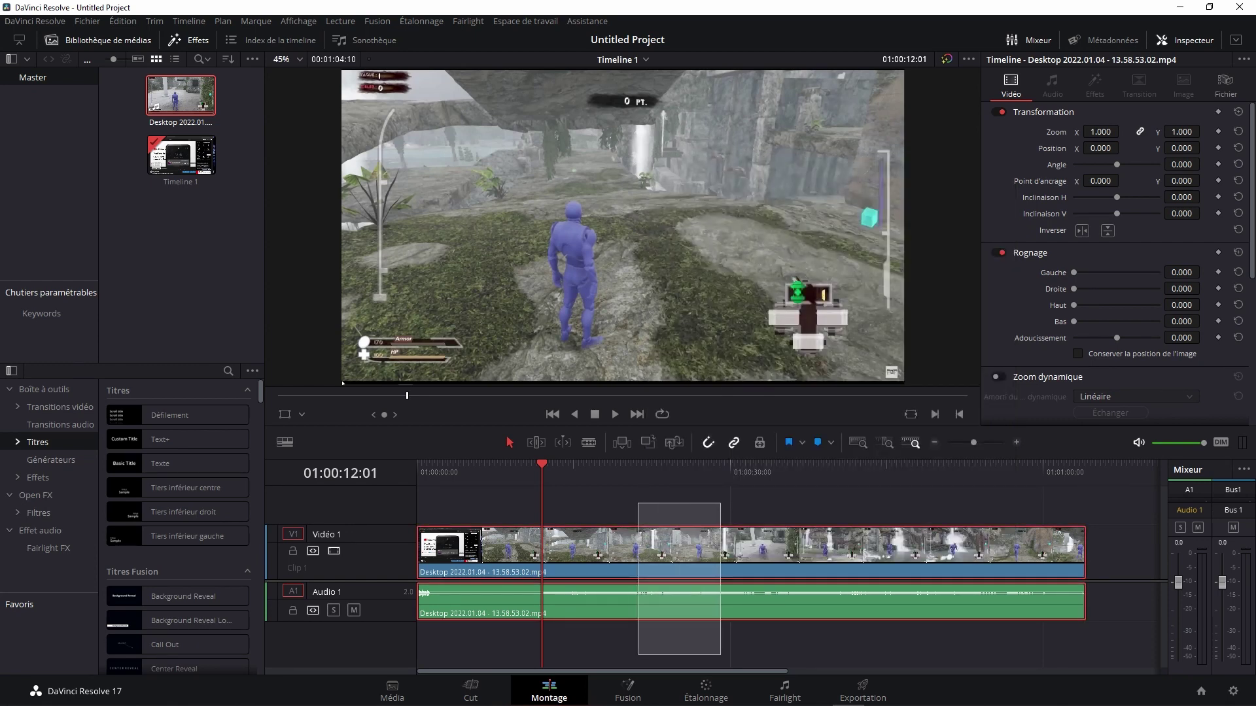
right_click(648, 553)
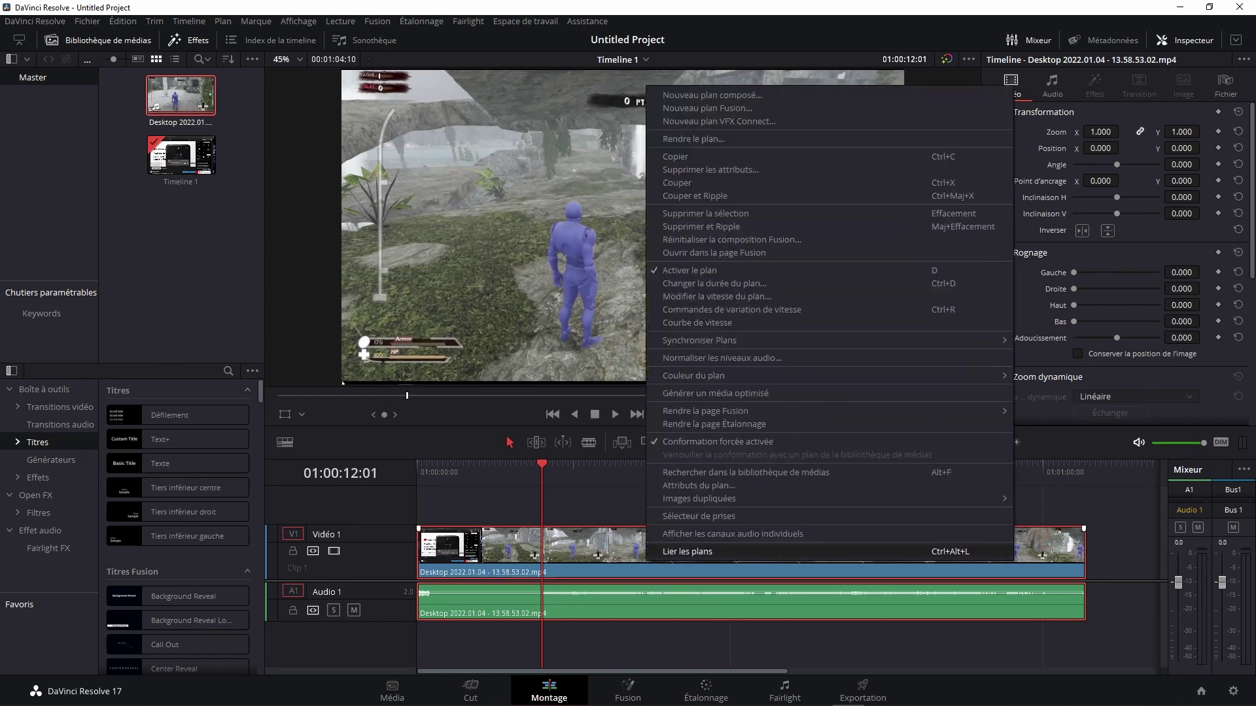
click(687, 552)
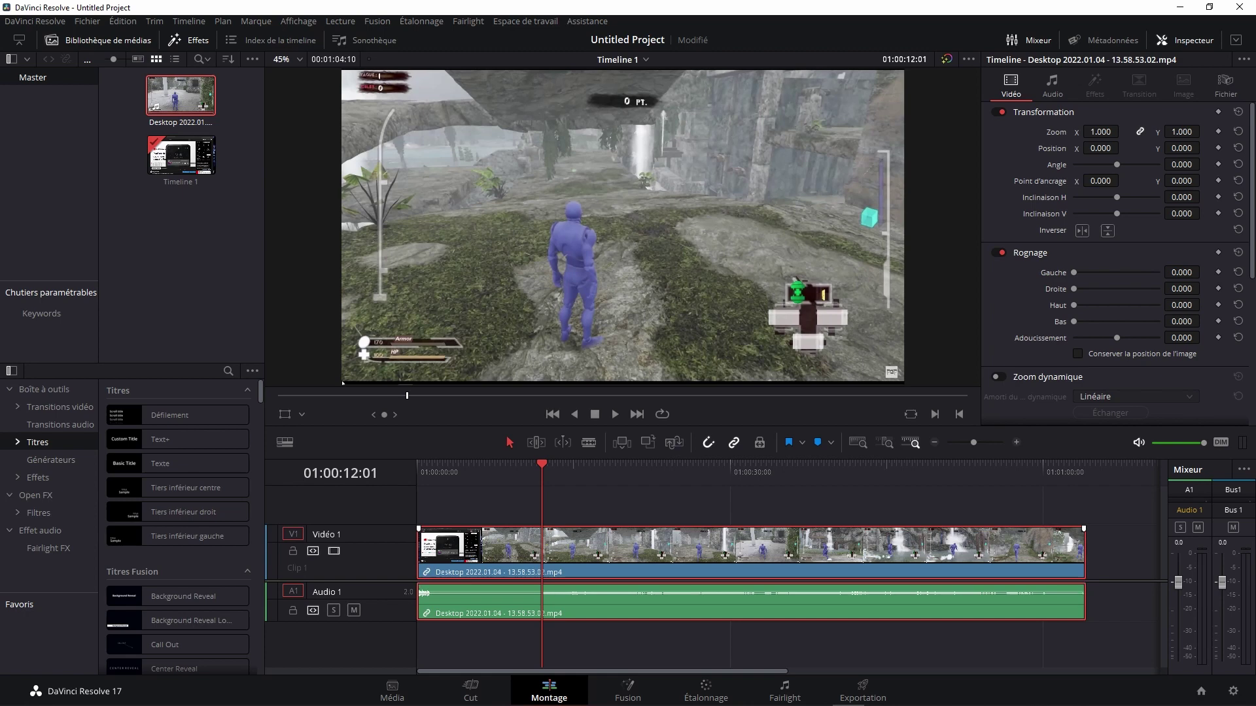
key(ctrl+s)
click(655, 491)
key(ctrl+a)
key(ctrl+shift+a)
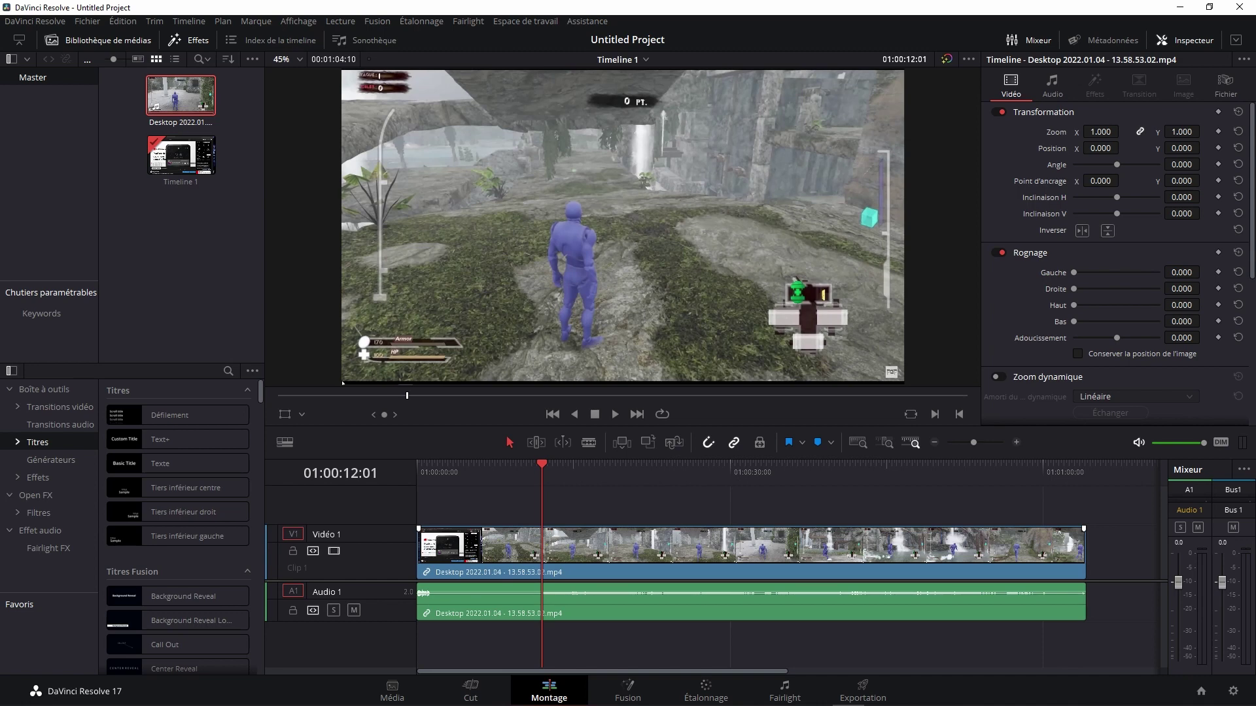
right_click(677, 548)
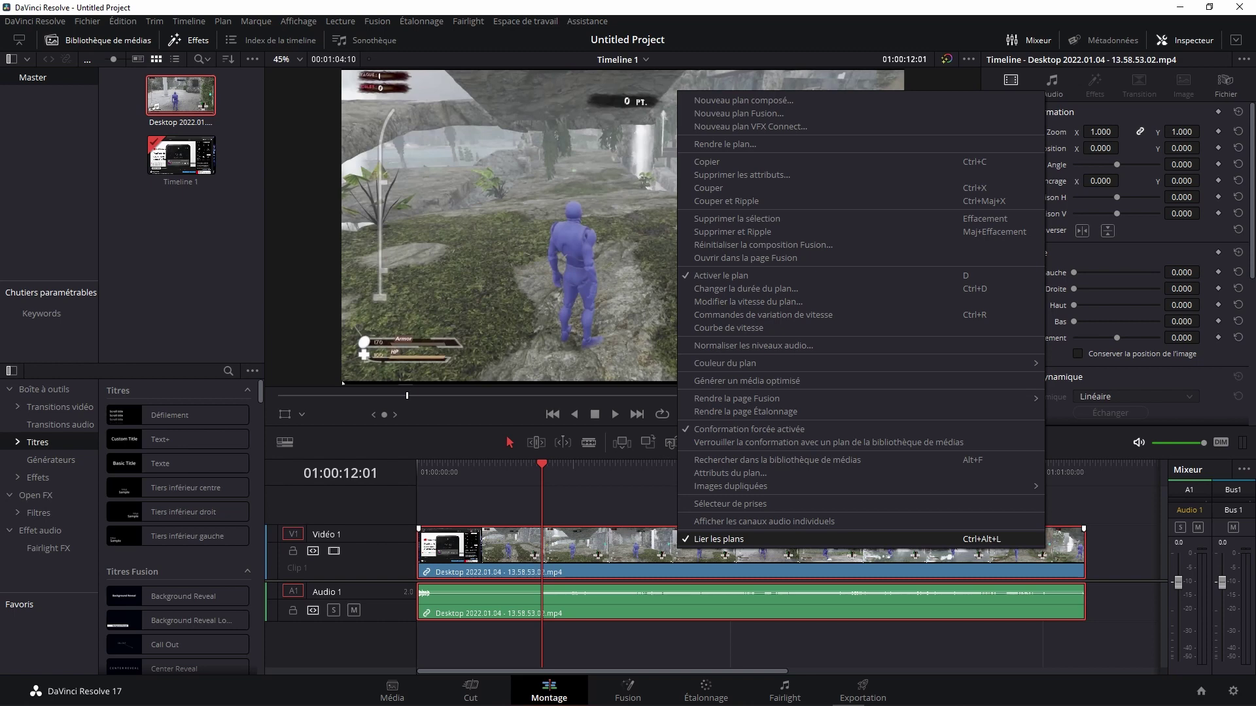
click(719, 539)
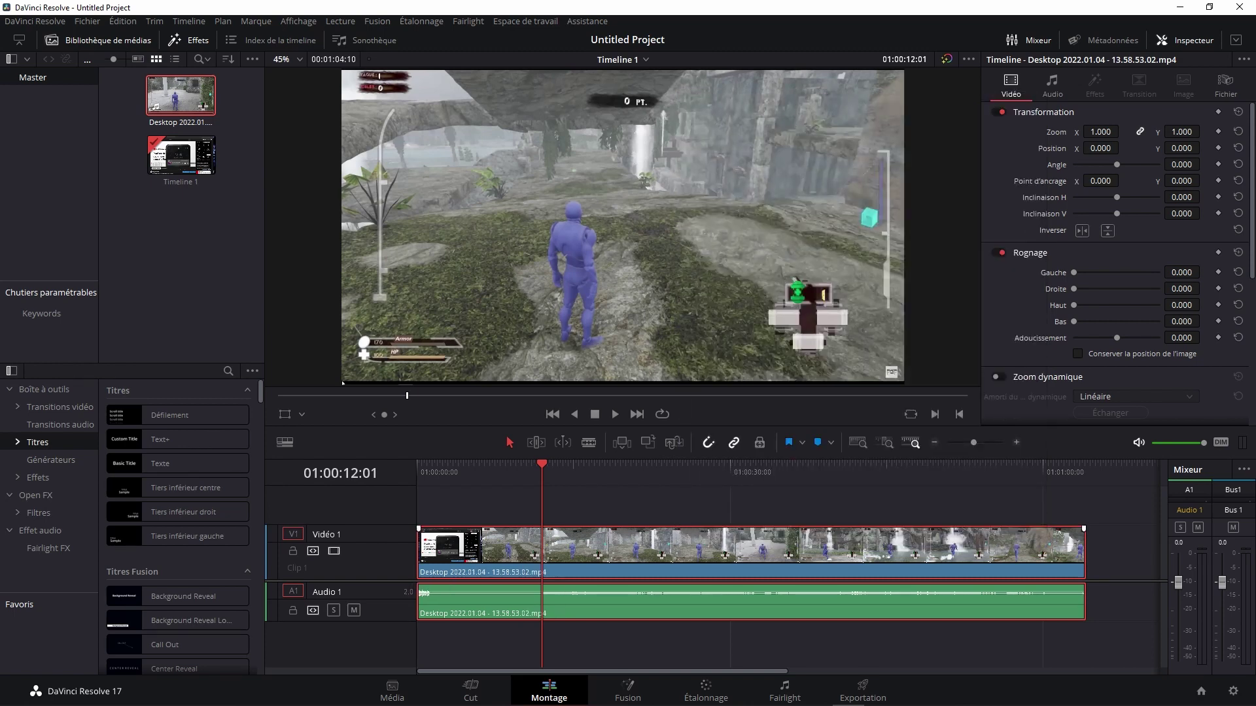
key(ctrl+shift+a)
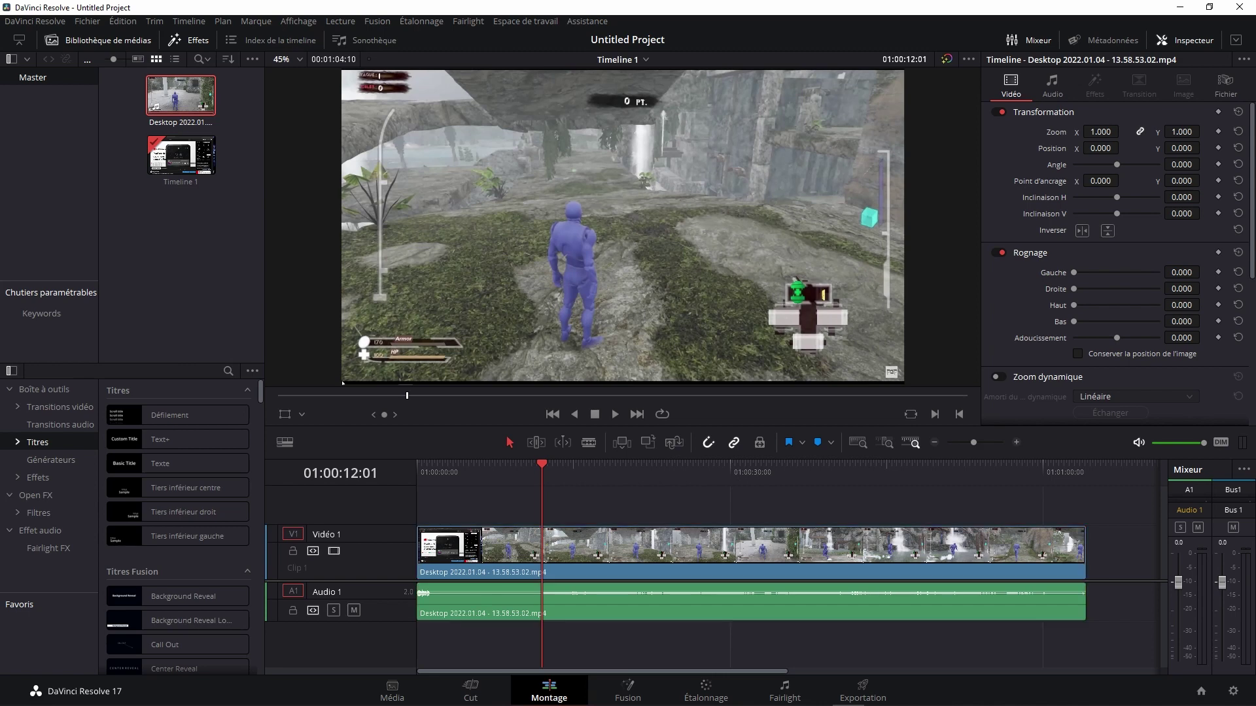
click(752, 549)
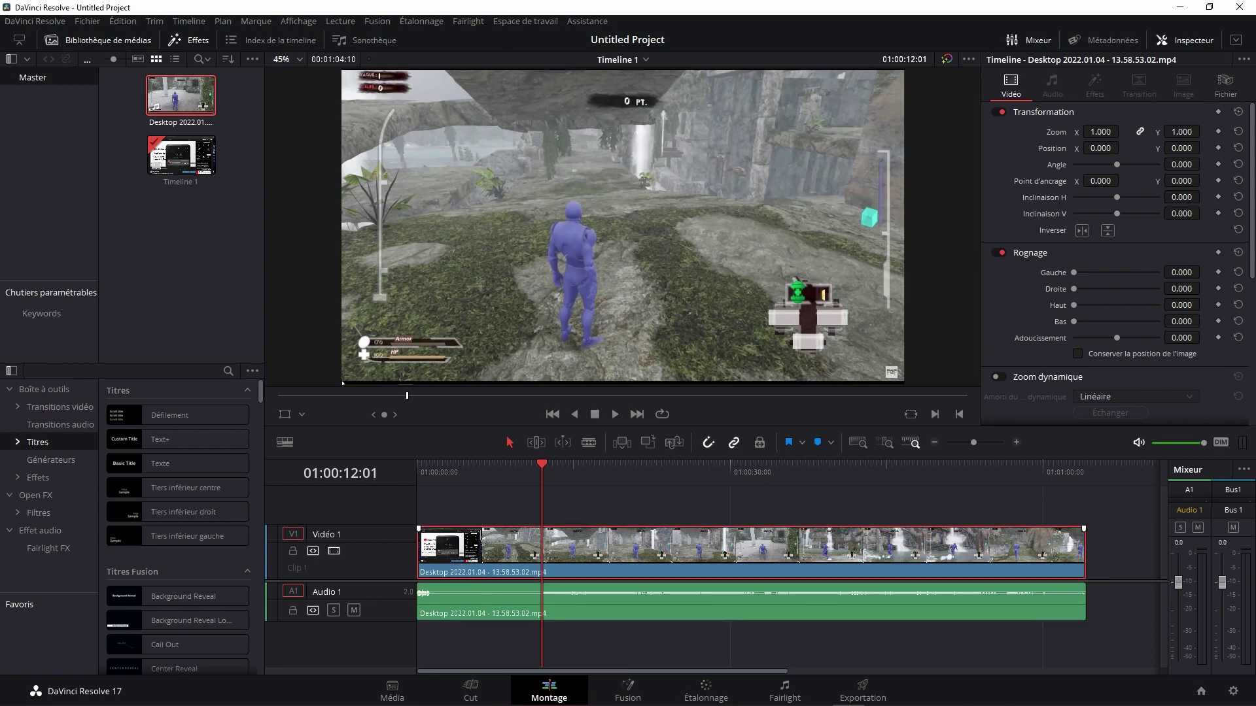
drag(667, 549, 835, 549)
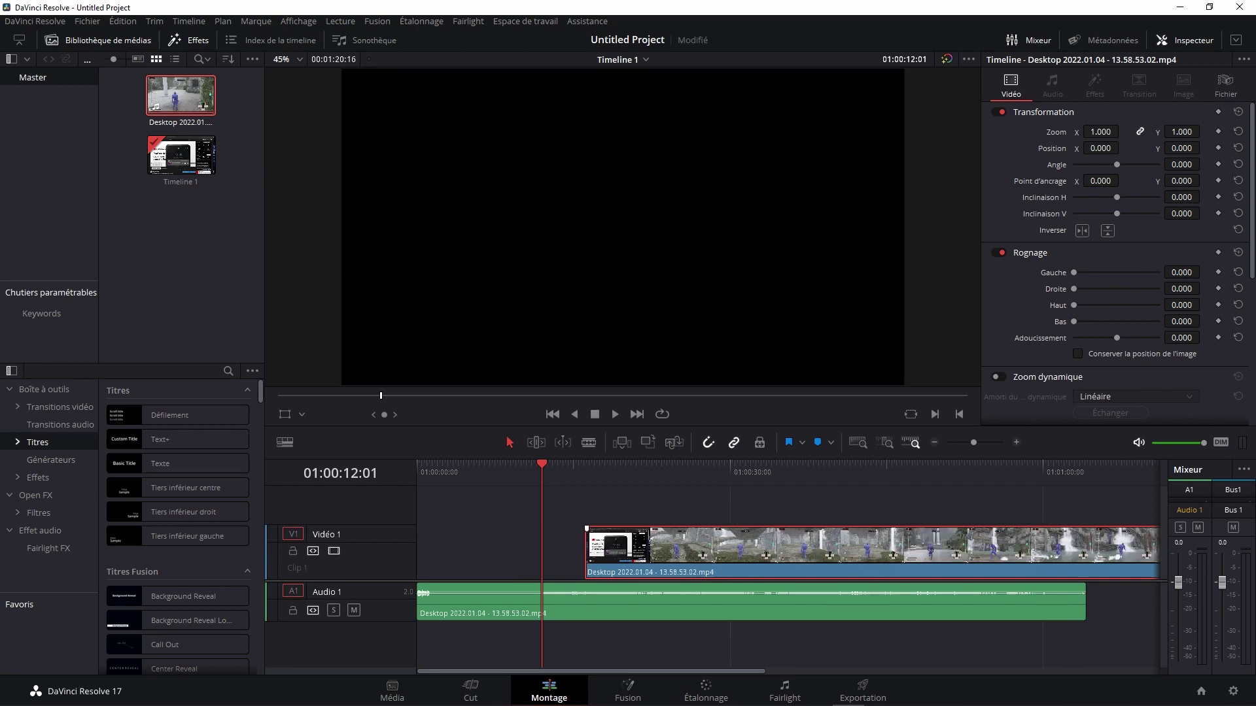
key(ctrl+s)
drag(836, 550, 666, 549)
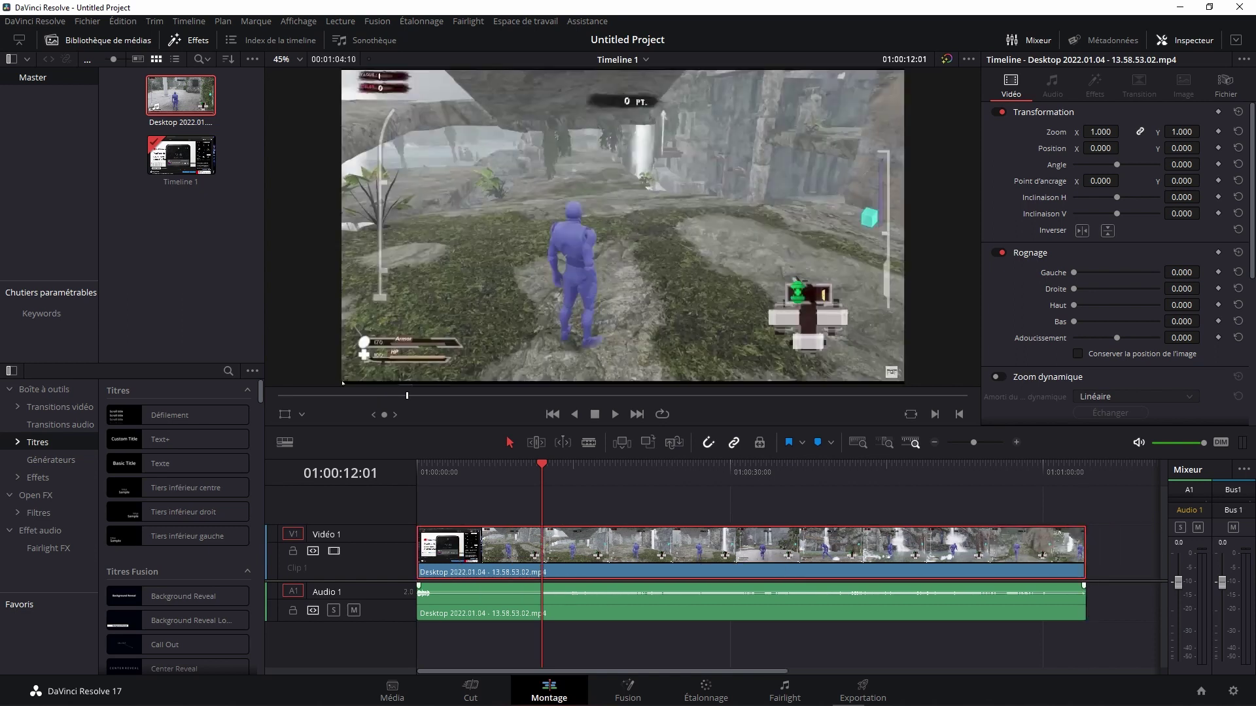
mouse_move(667, 602)
mouse_down()
mouse_move(1023, 602)
mouse_move(668, 601)
mouse_up()
key(ctrl+shift+a)
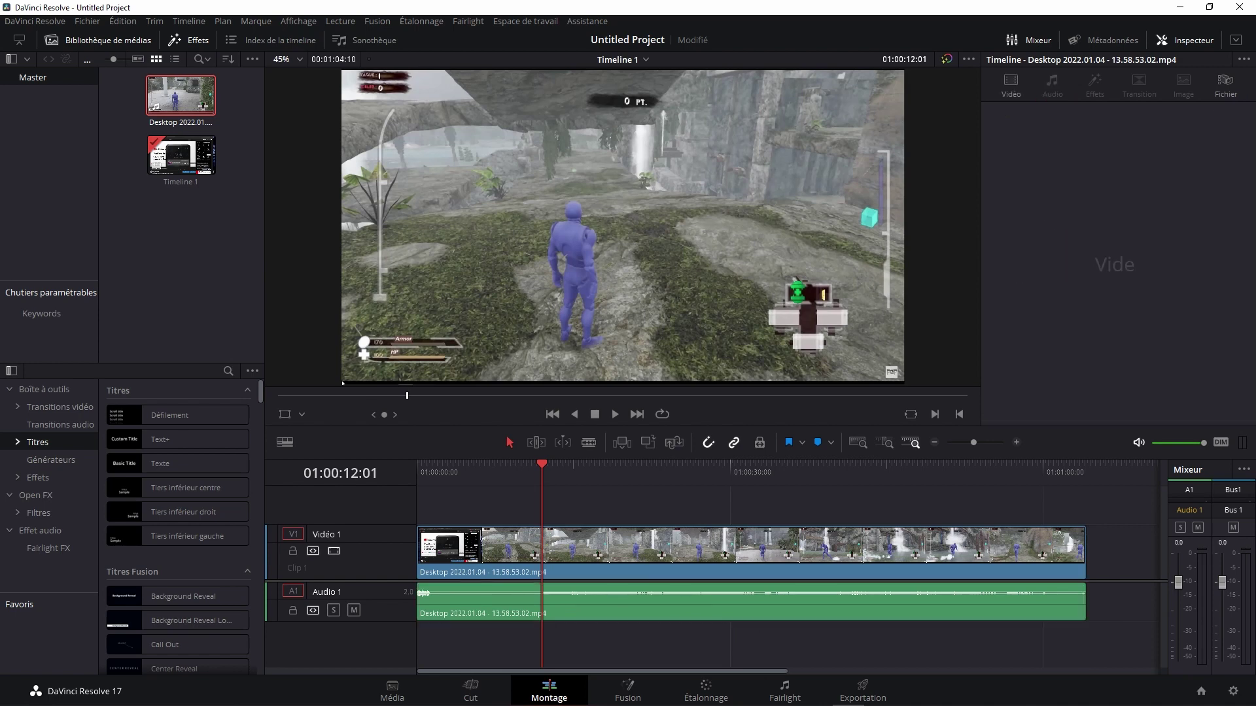
key(ctrl+s)
click(589, 442)
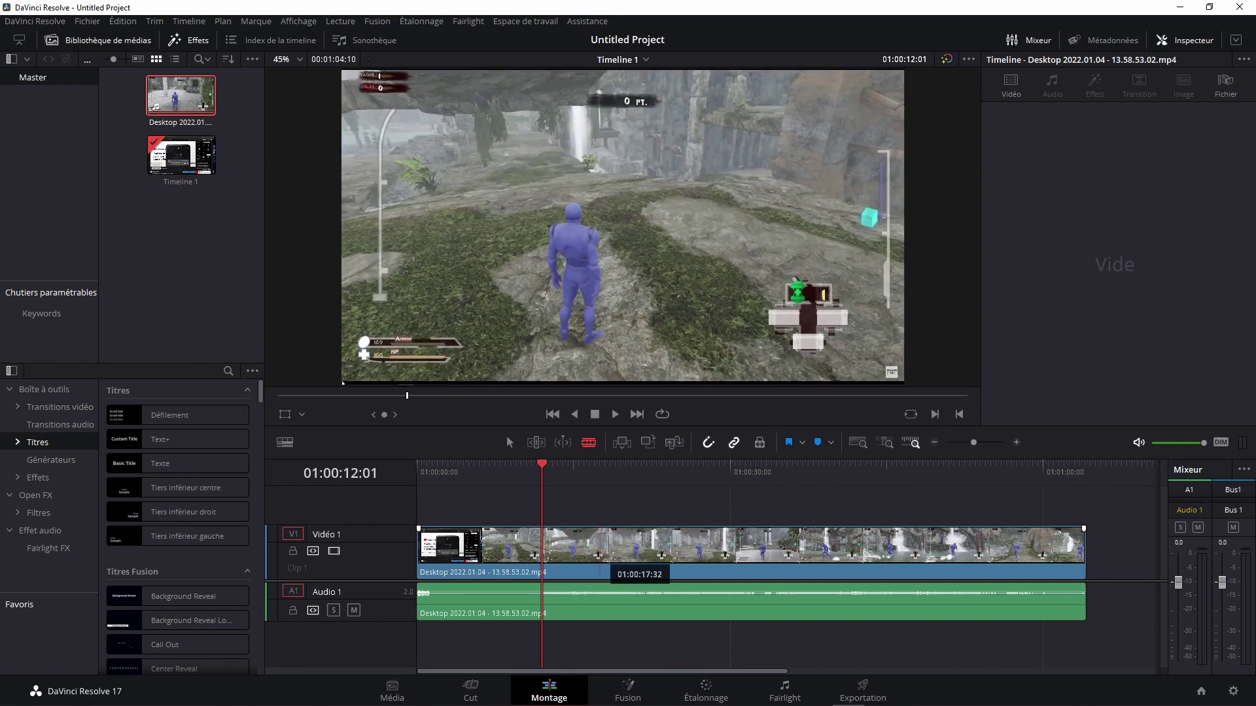
click(593, 553)
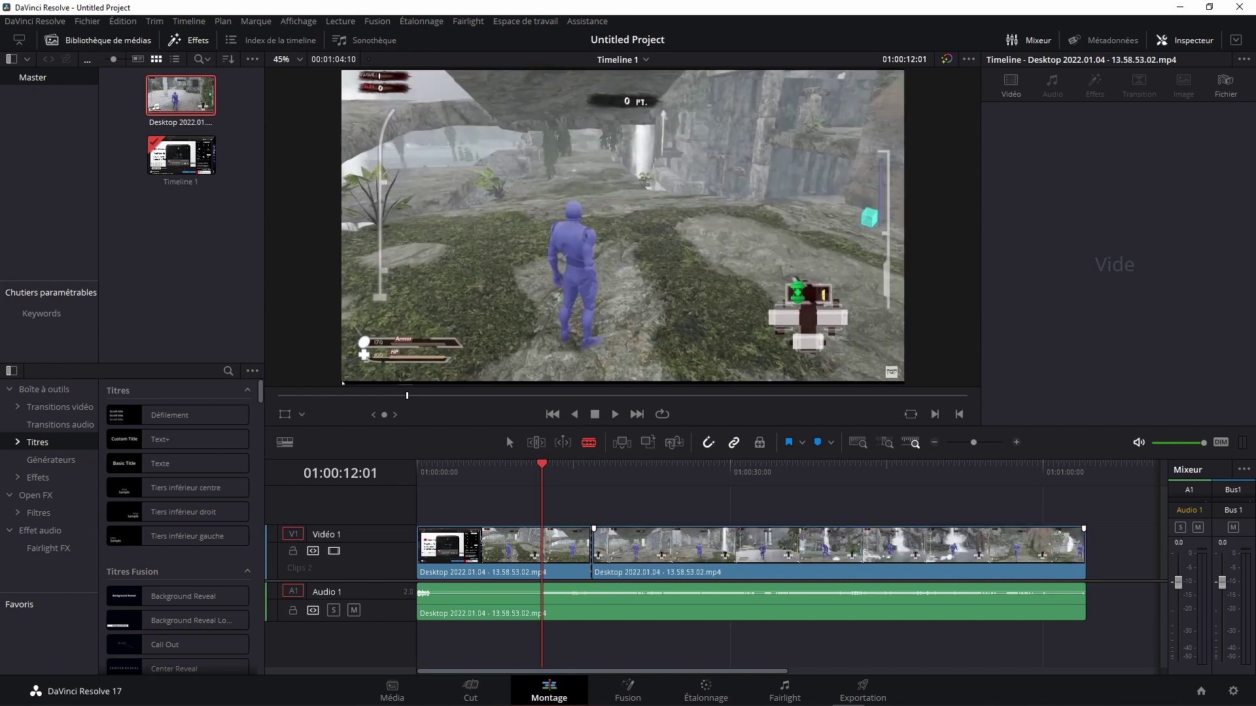
key(a)
drag(720, 546, 822, 546)
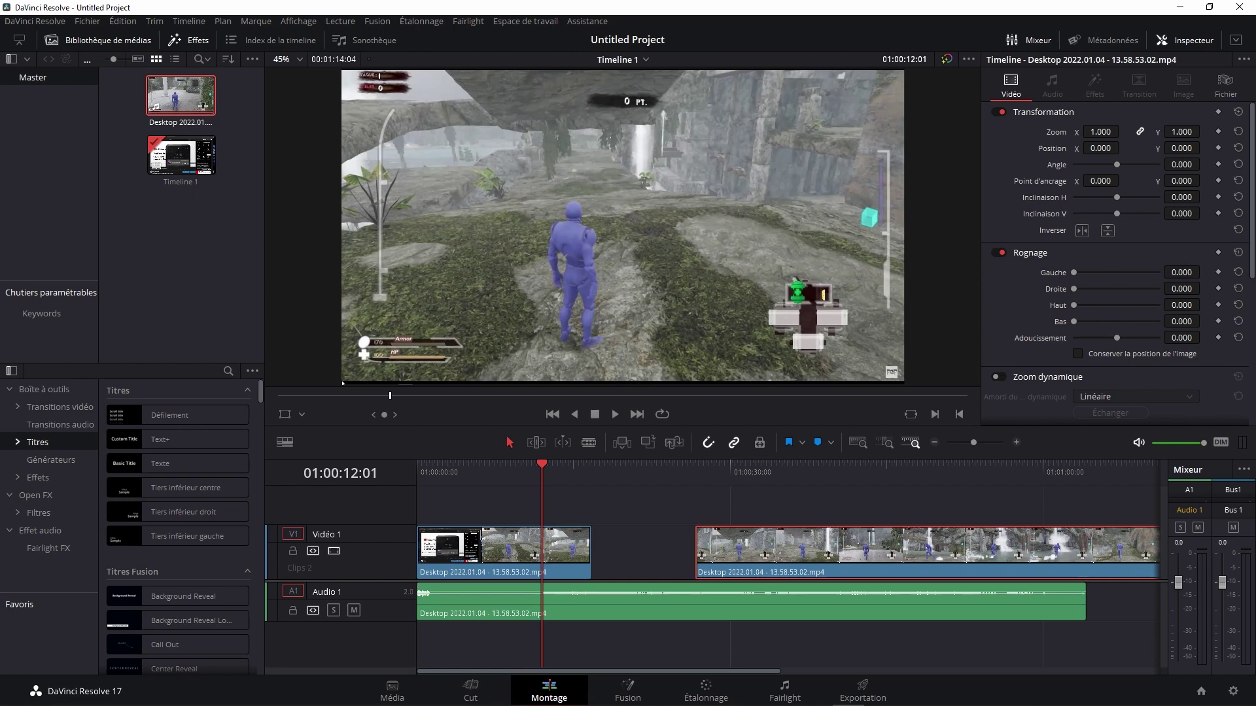
key(ctrl+z)
key(ctrl+z)
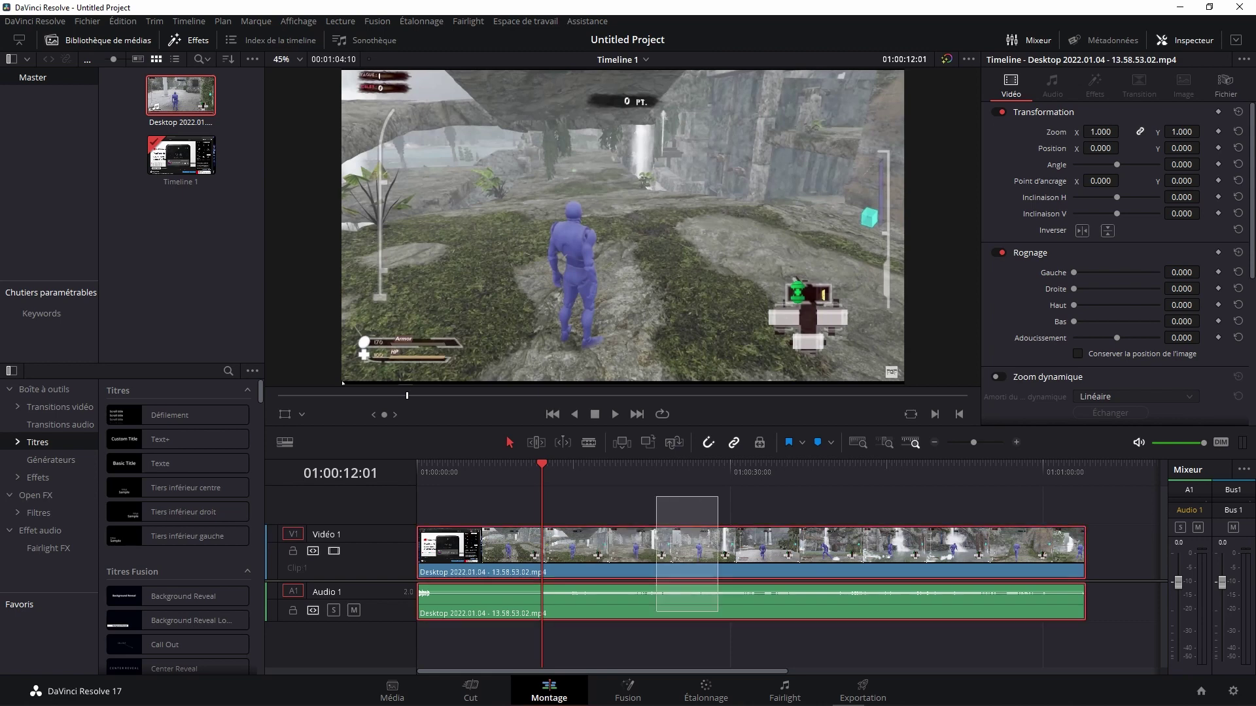
Step: Link the gameplay clip's video and audio with Lier les plans and cut it at 01:00:17:10
right_click(719, 546)
click(772, 530)
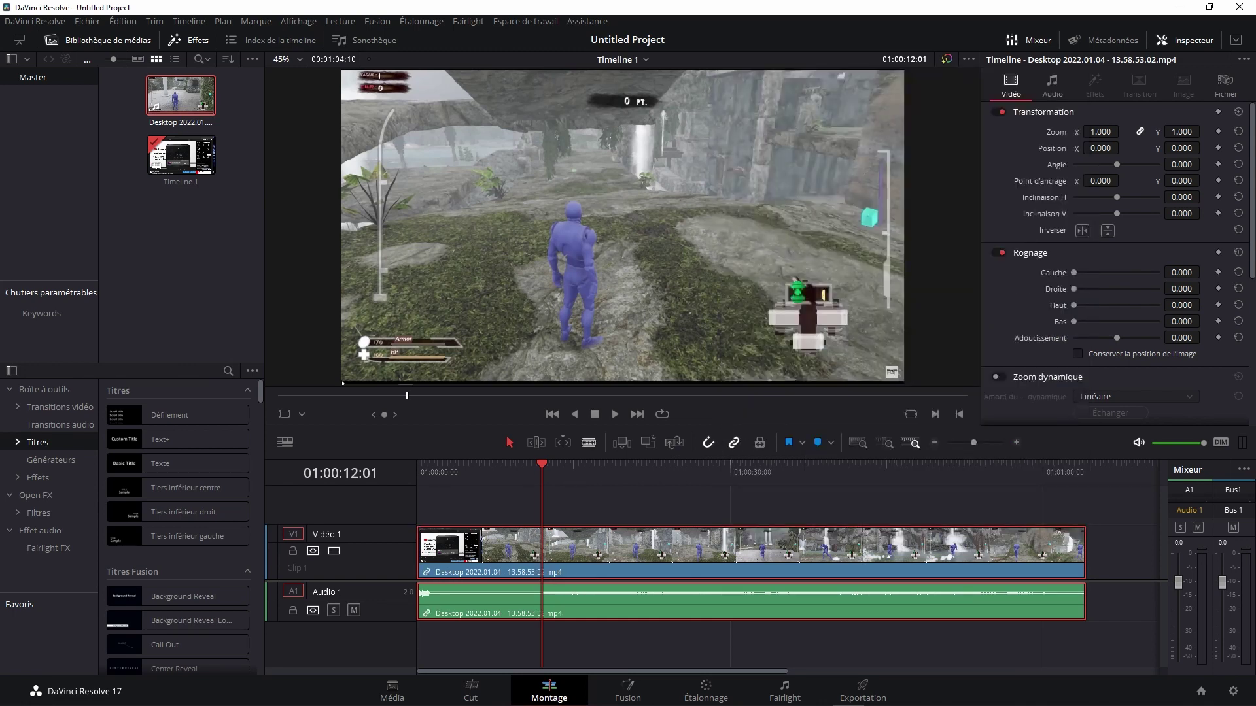
click(588, 442)
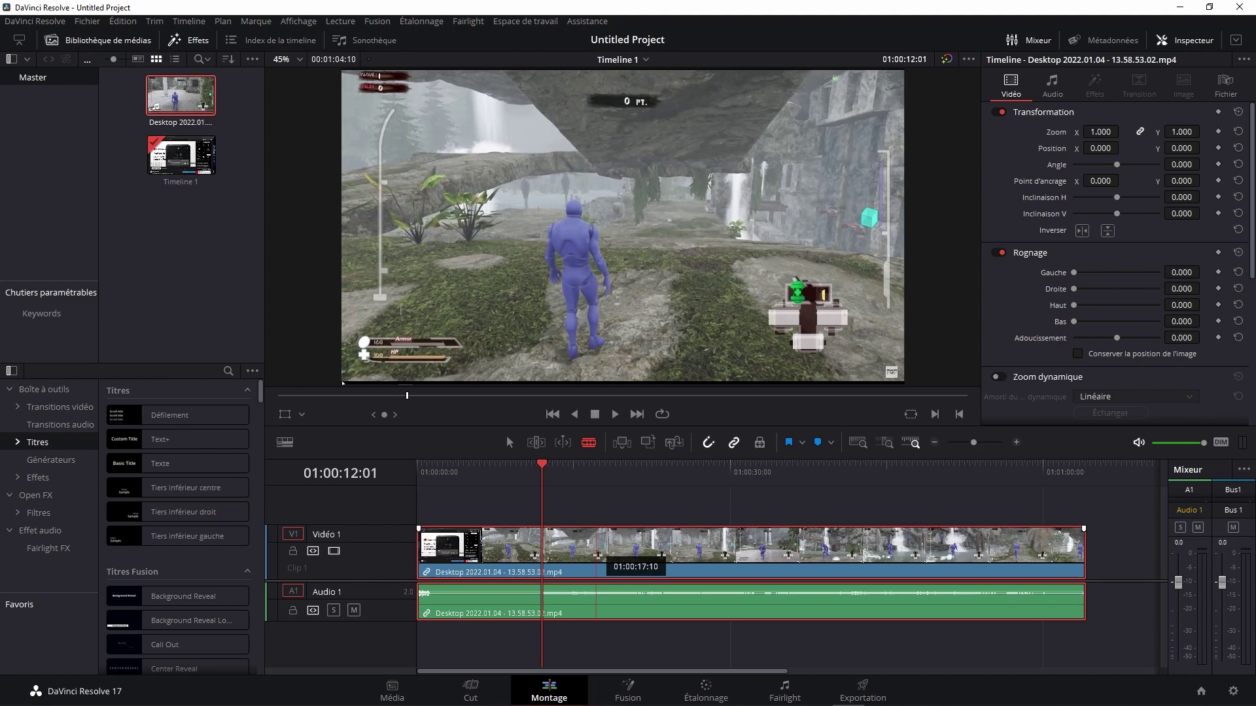
click(595, 549)
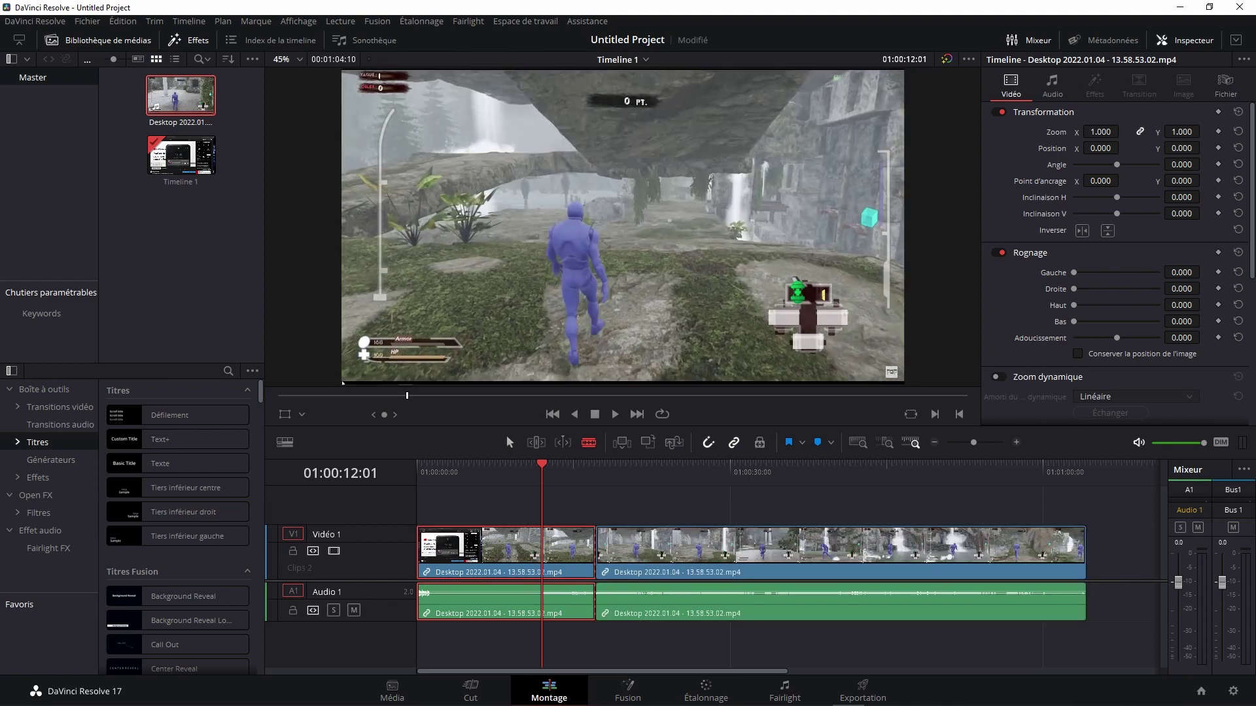
Step: Try moving the second section, undo it, then delete the first section to close the gap
key(a)
drag(772, 549, 859, 549)
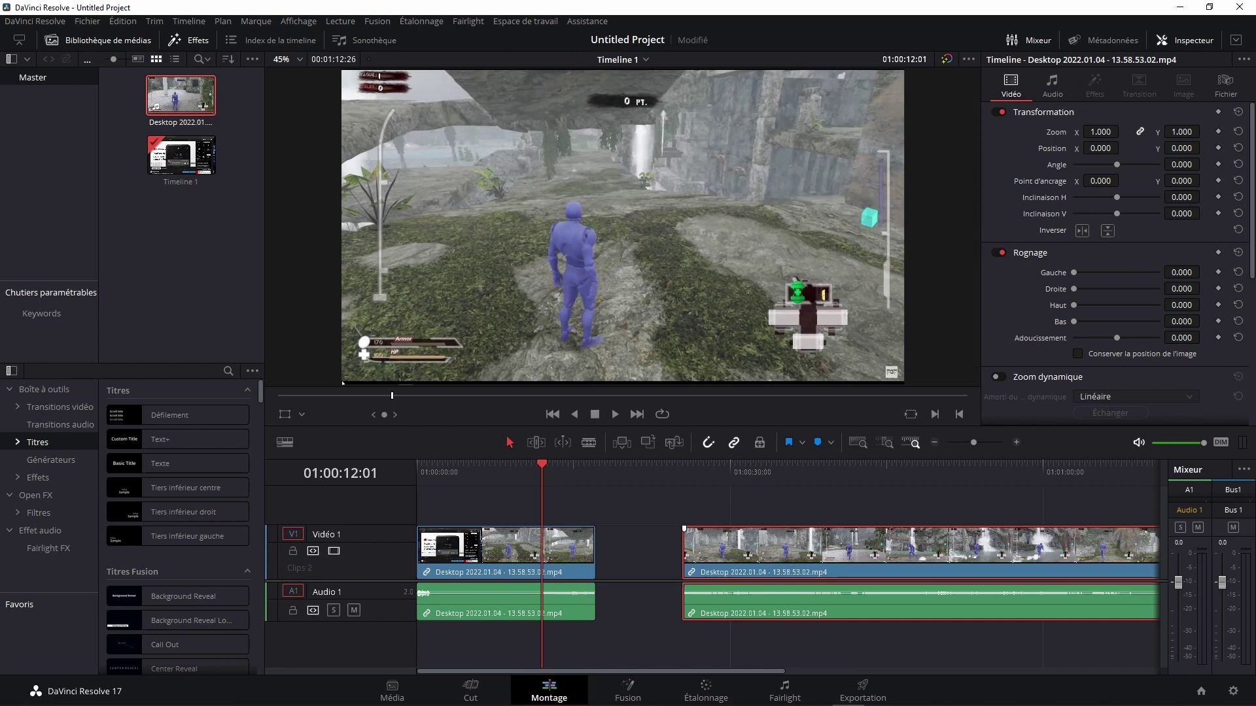
key(ctrl+s)
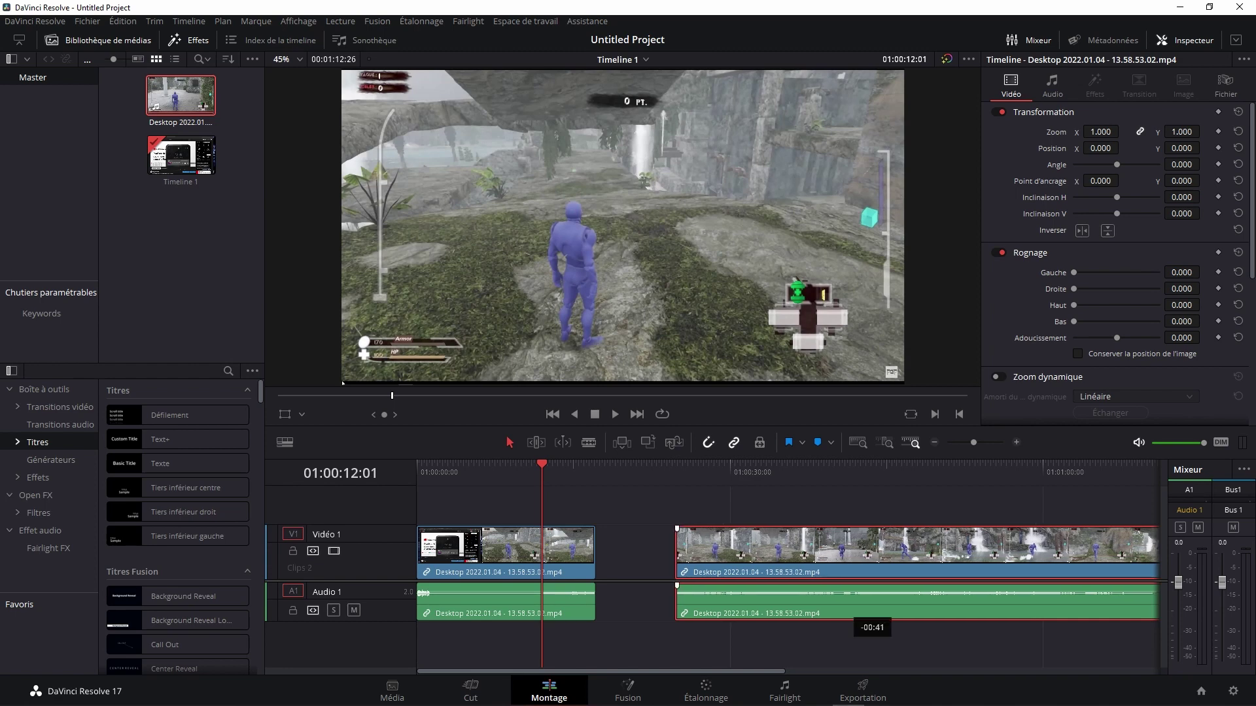
key(ctrl+z)
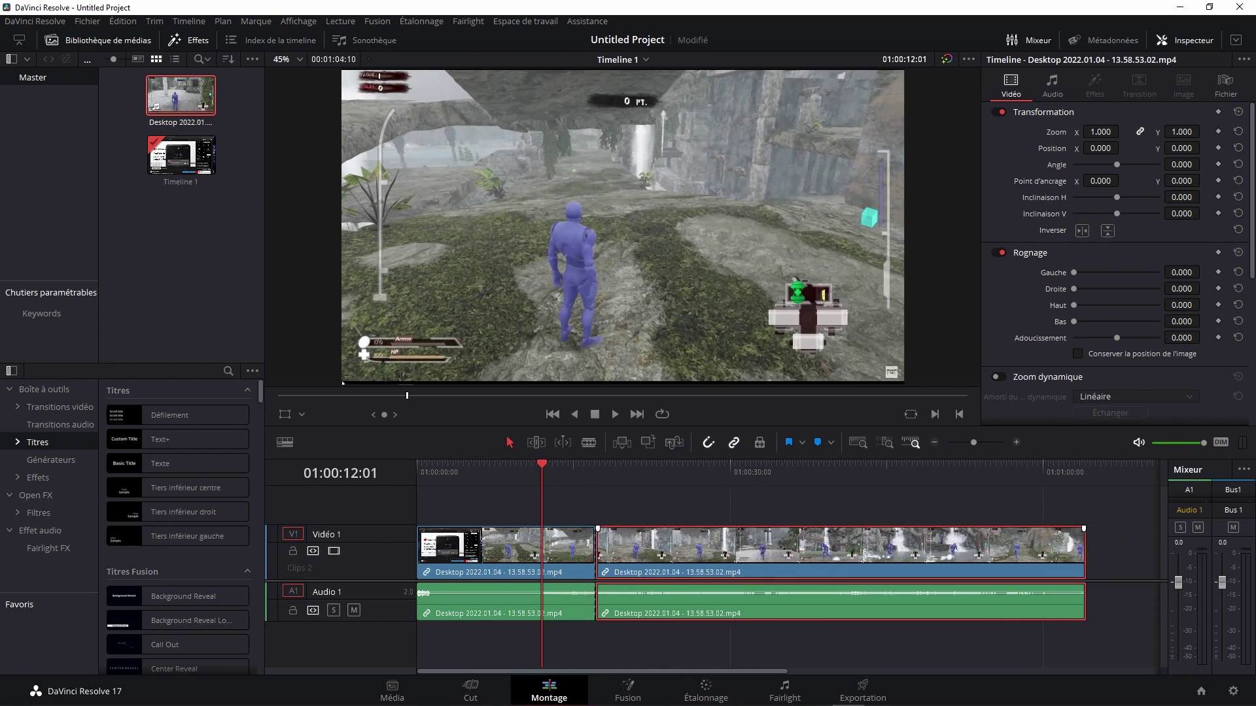
key(ctrl+s)
click(500, 549)
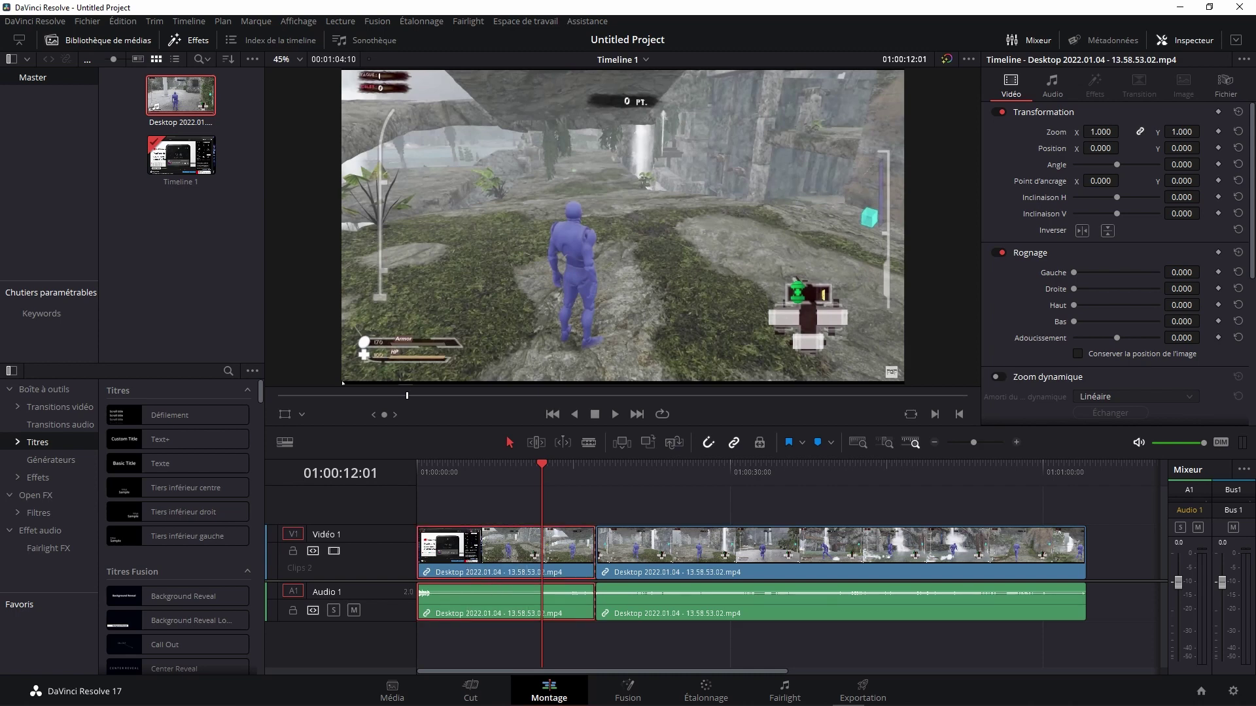
key(Delete)
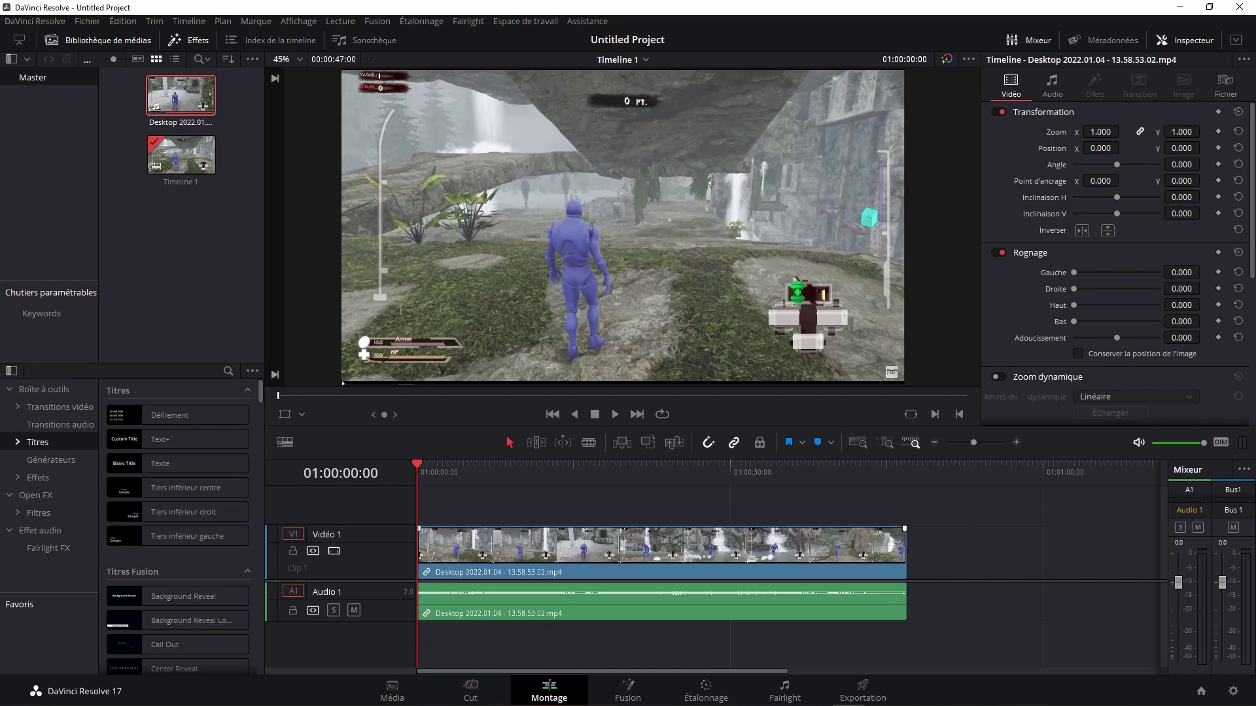
Step: Restore the deleted first section and nudge the second section earlier on the timeline
key(ctrl+z)
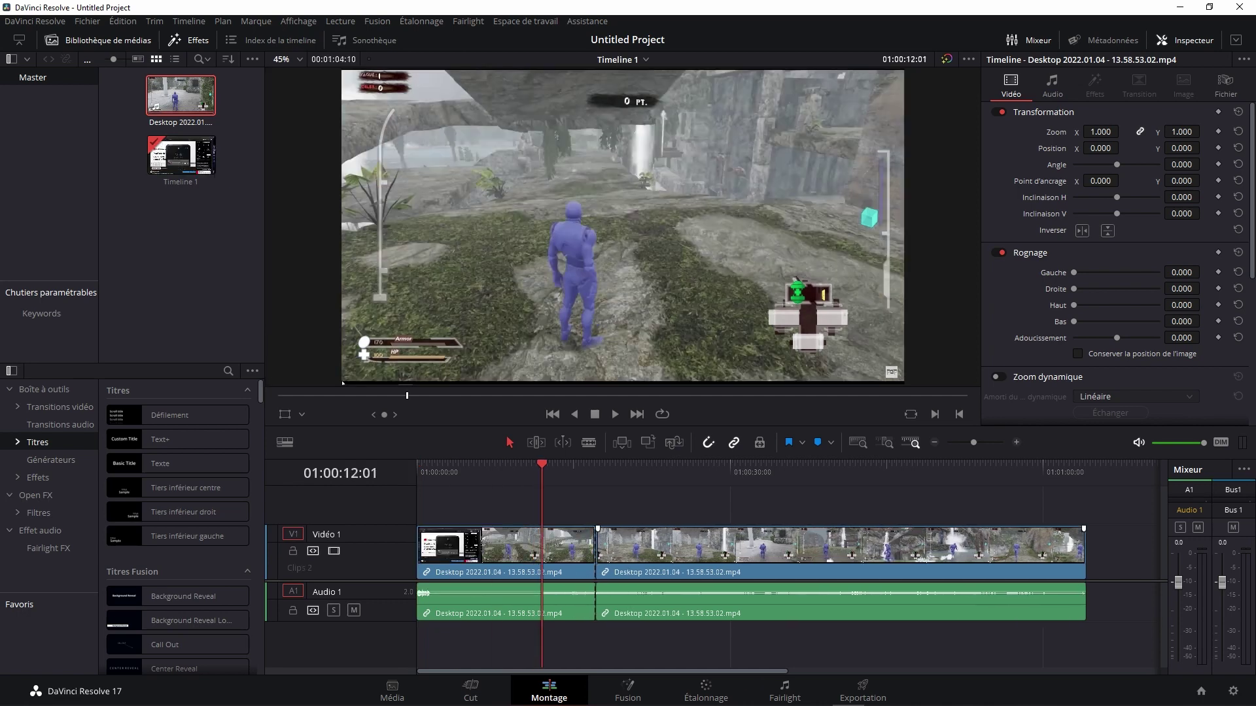
drag(849, 562, 749, 562)
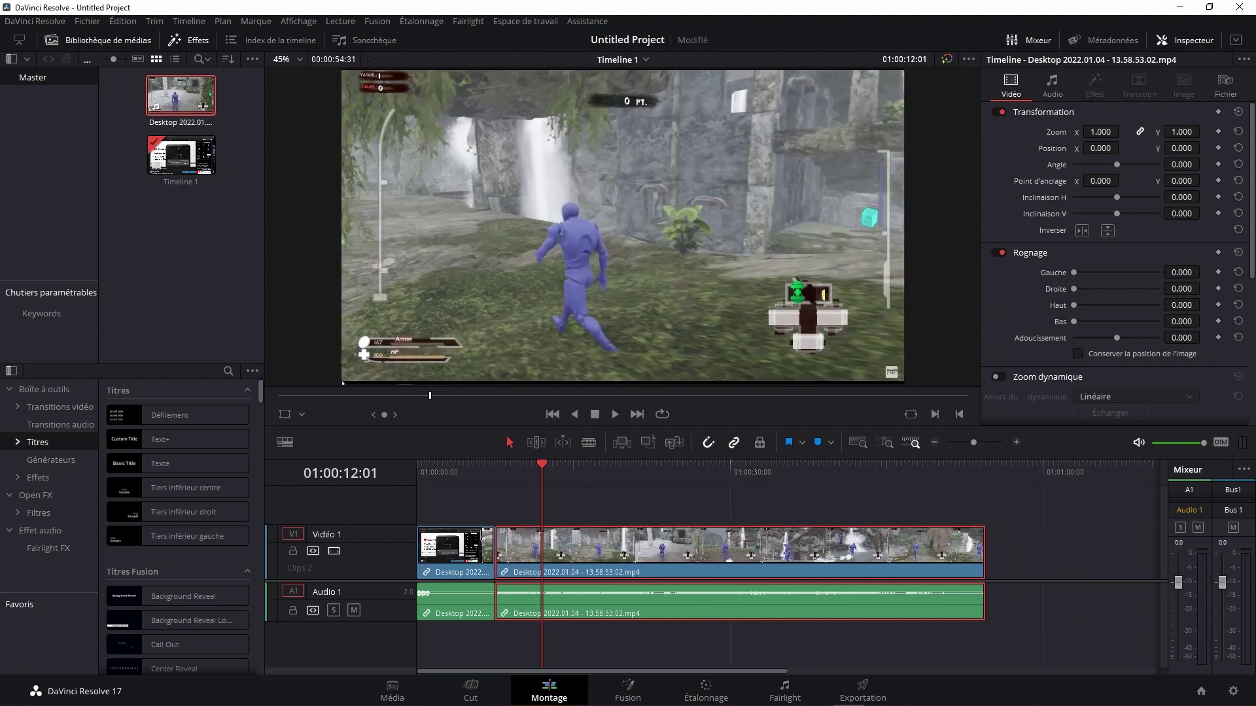
key(j)
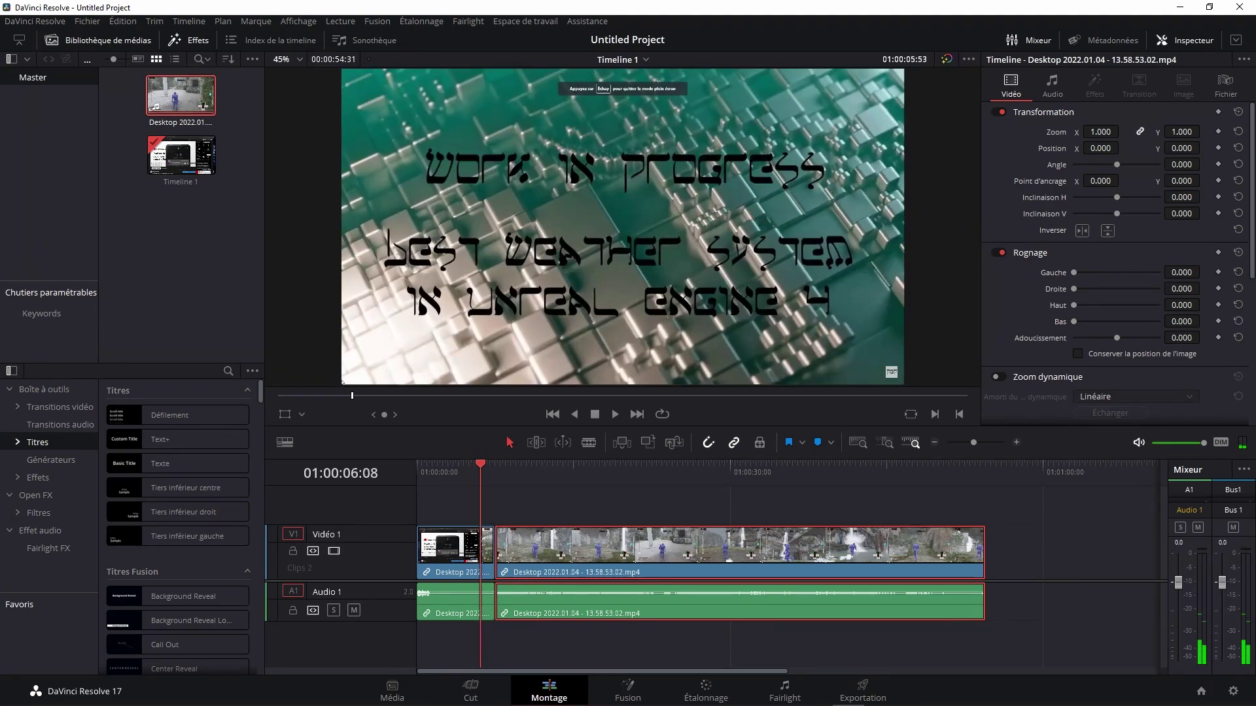
key(Down)
Step: Move the second section later to leave a gap, save, and extend the first section's end
click(529, 466)
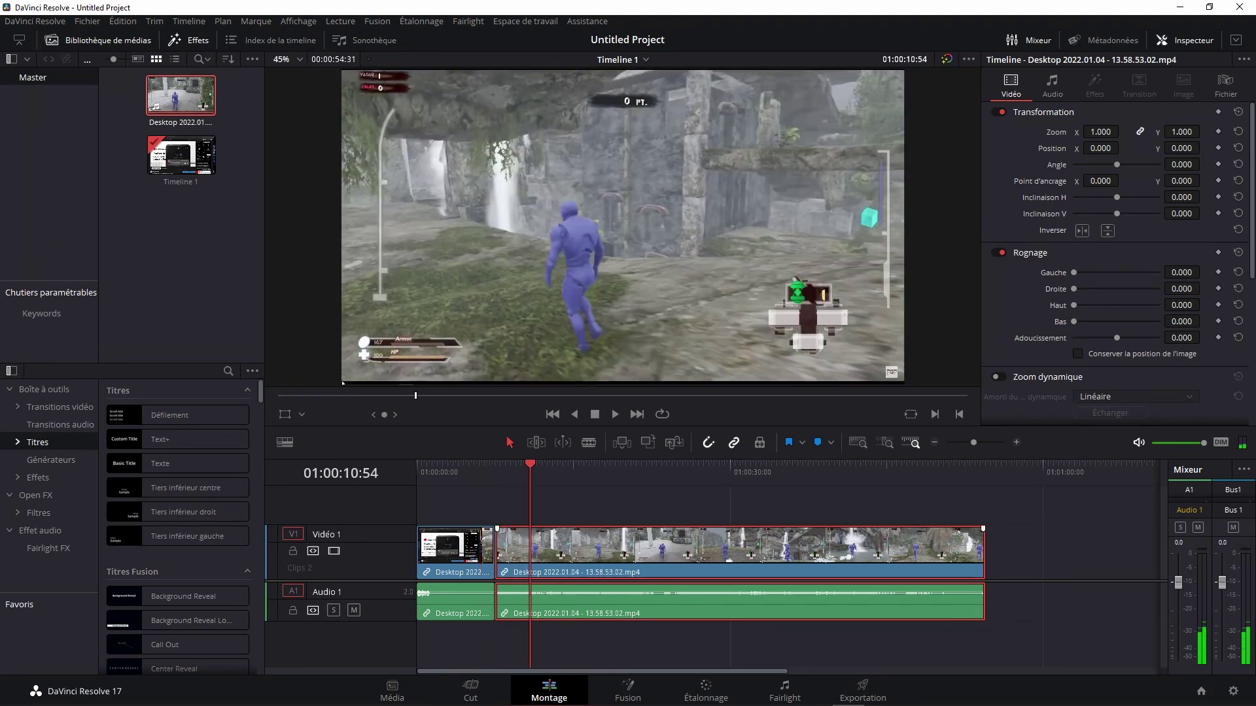
drag(654, 546, 781, 547)
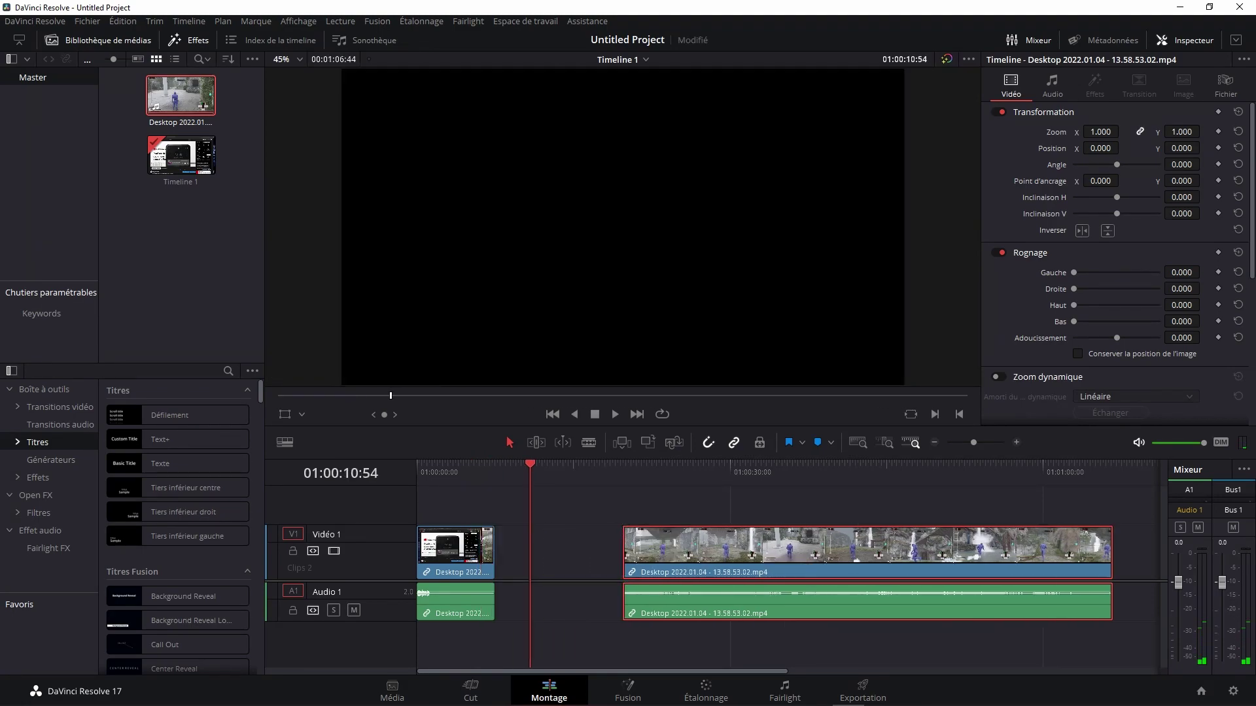
key(ctrl+s)
drag(494, 546, 594, 550)
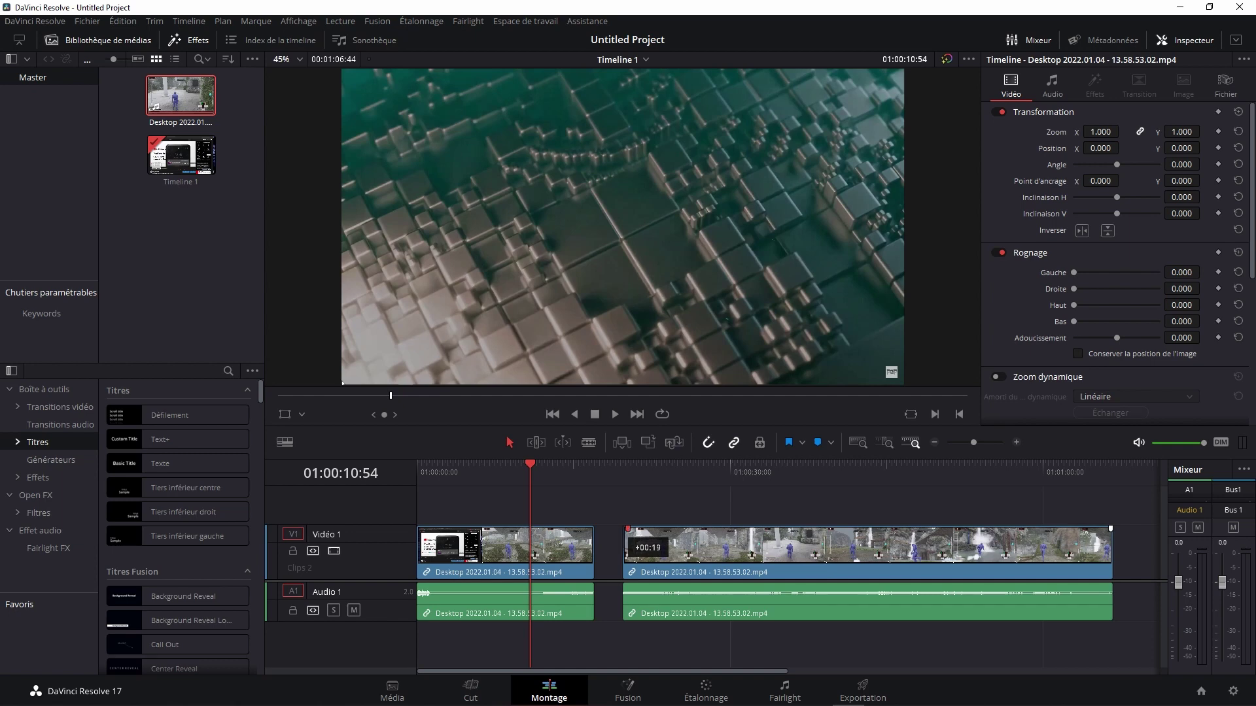
Step: Trim the start of the second gameplay clip and play back from the gap to check it
drag(626, 546, 657, 546)
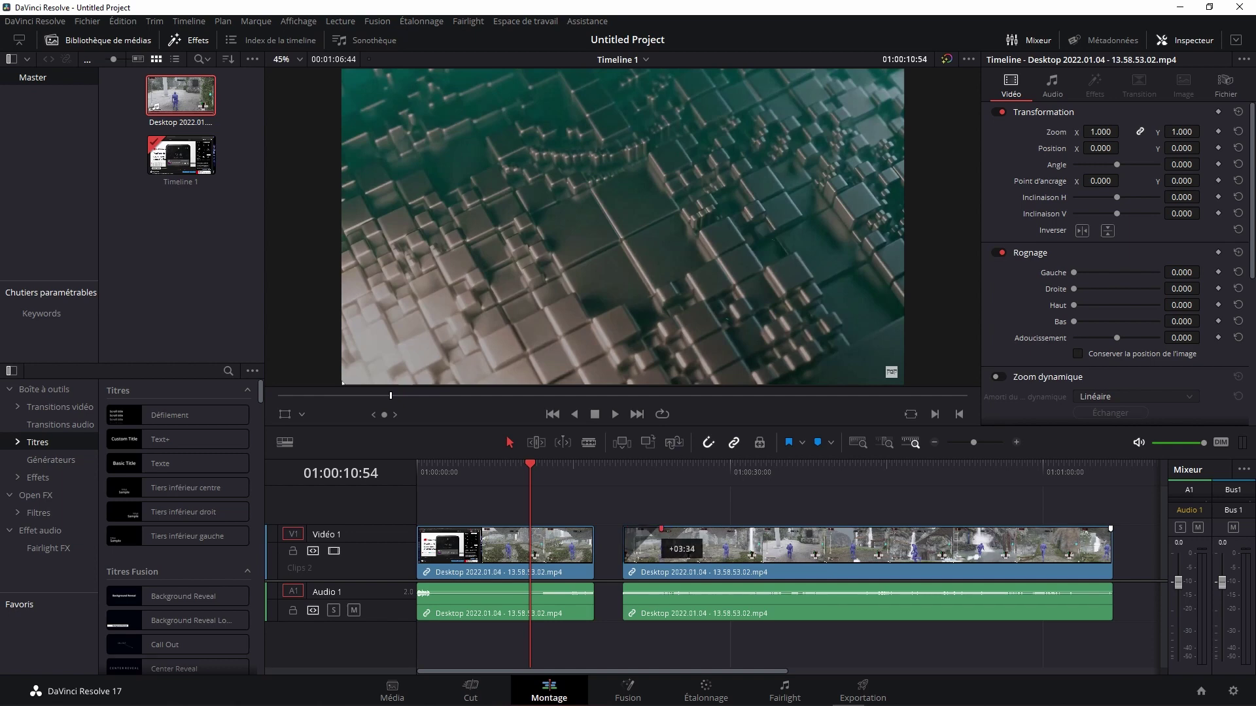
drag(658, 529, 651, 529)
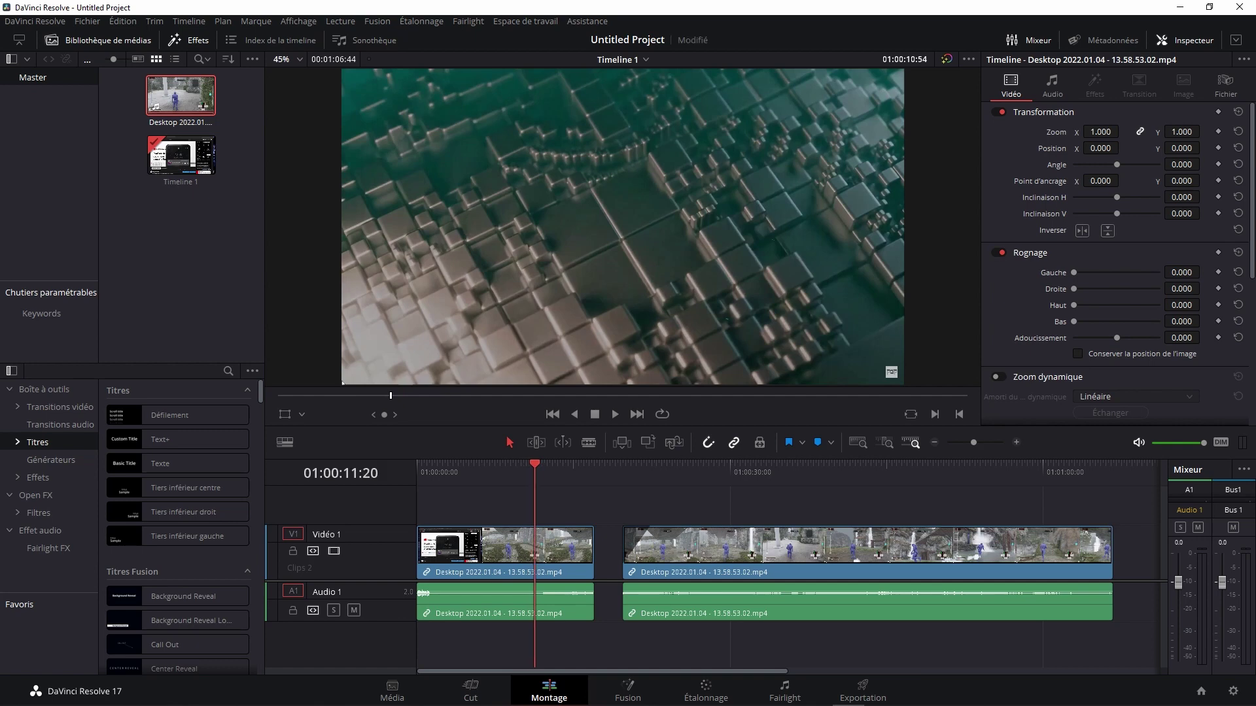
drag(530, 465, 608, 465)
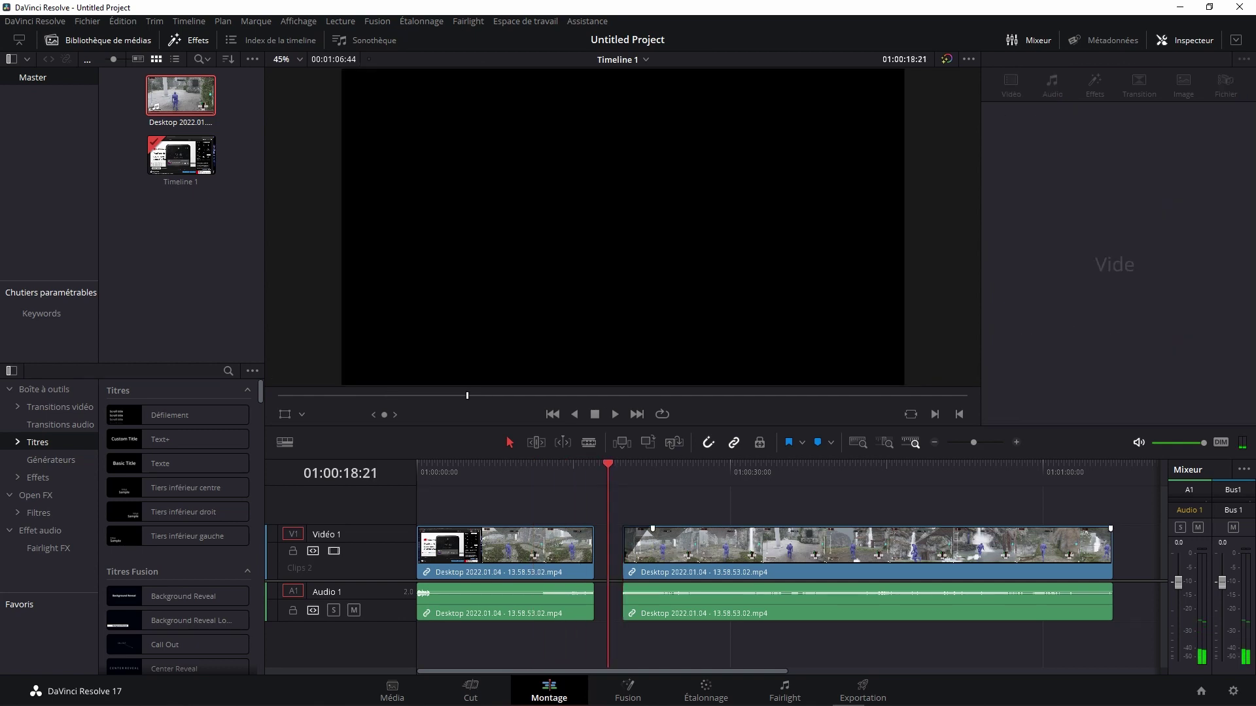
key(space)
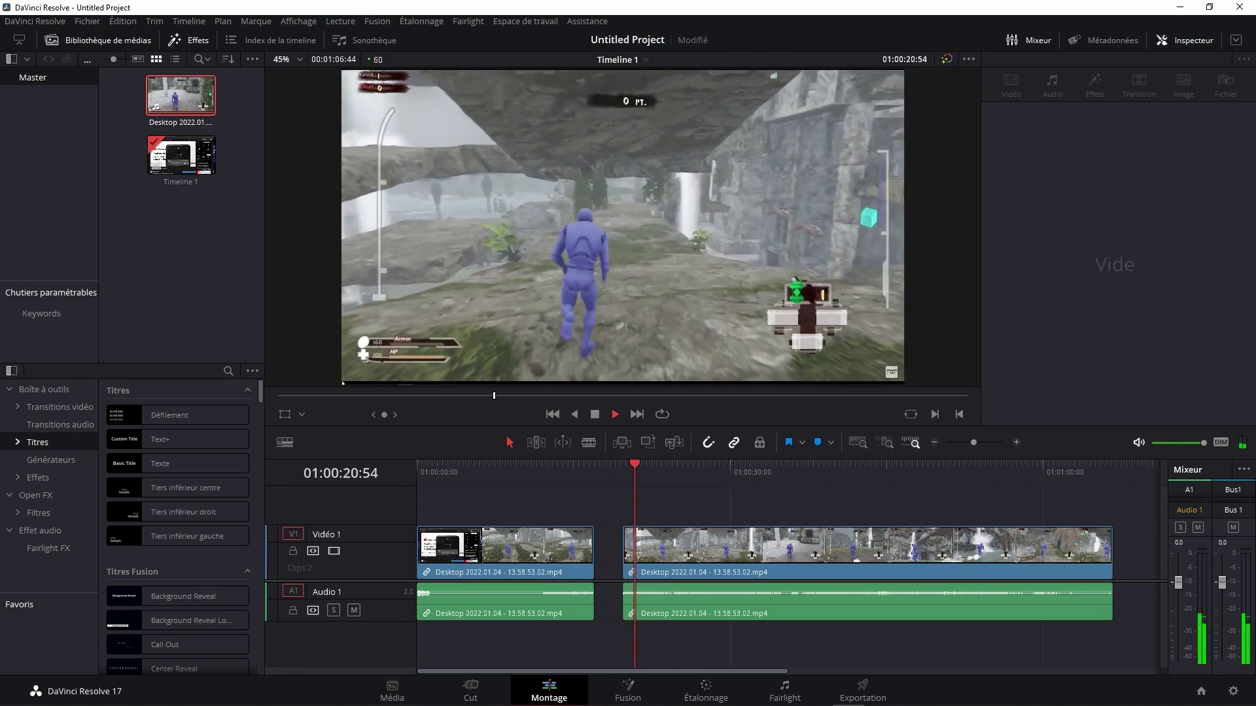
key(space)
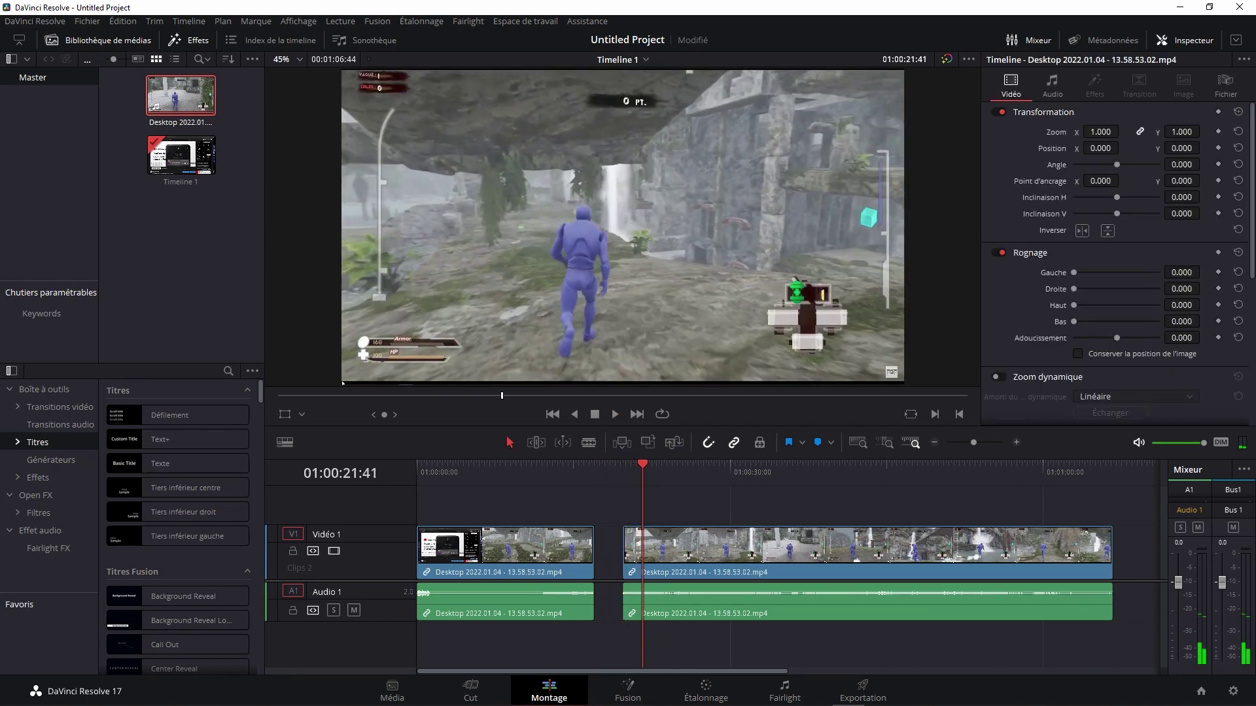
click(607, 466)
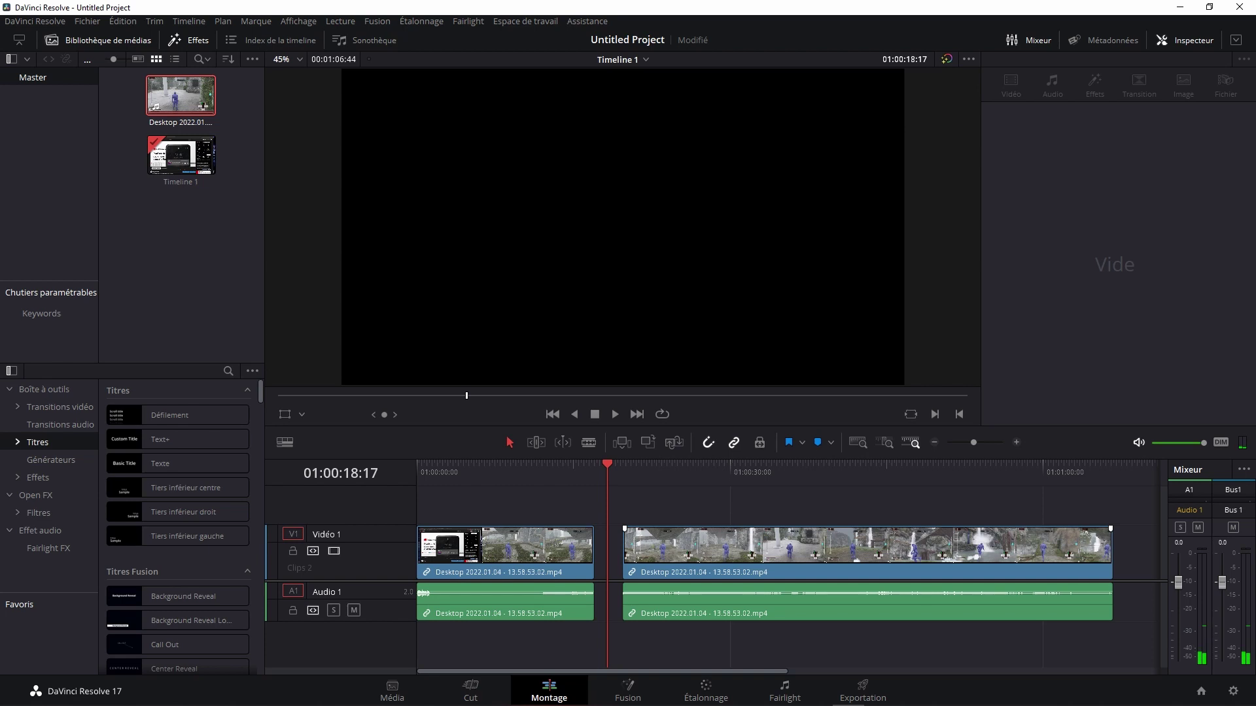
Step: Fine-tune the second clip's start point, replay it to review, and save the project
drag(624, 546, 633, 546)
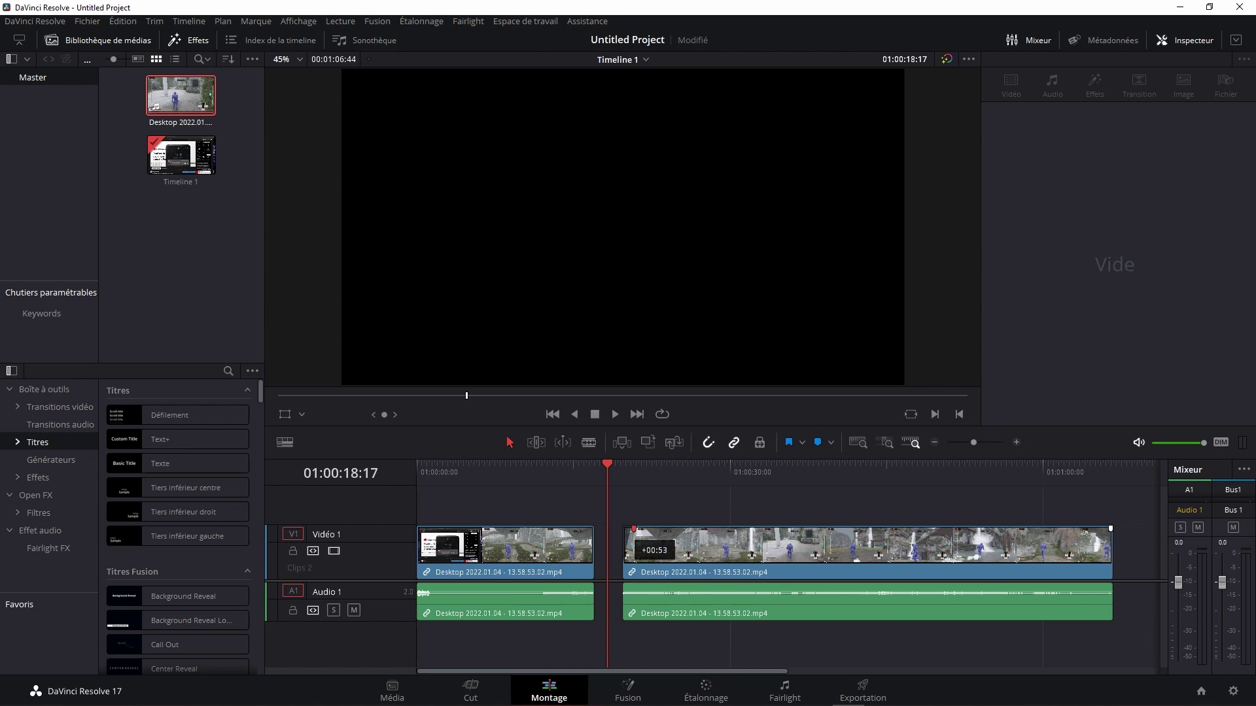
drag(633, 546, 631, 546)
drag(630, 546, 632, 546)
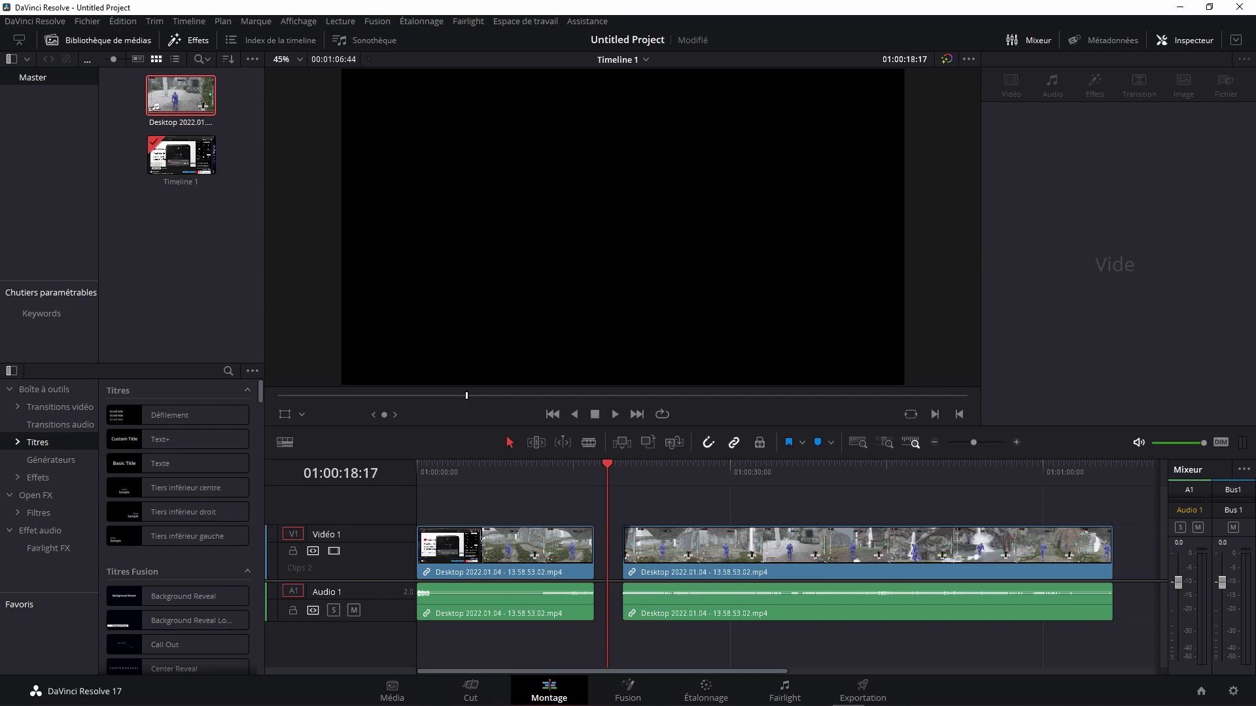
key(space)
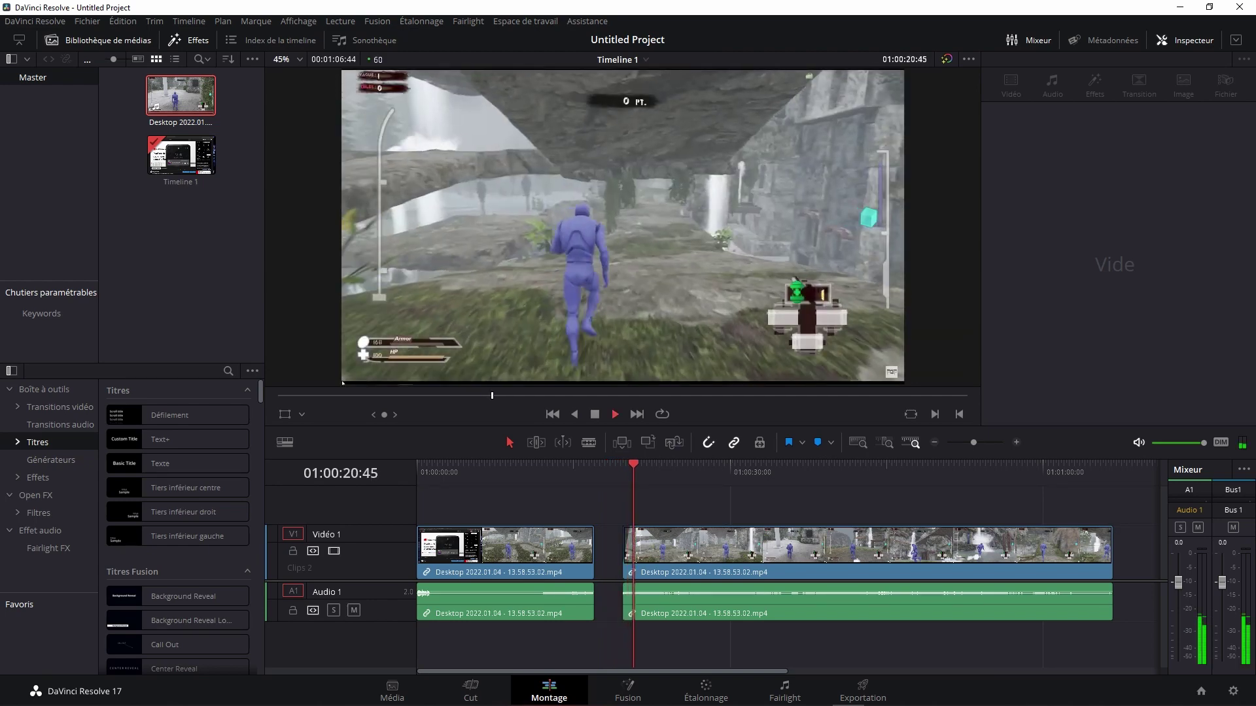
key(space)
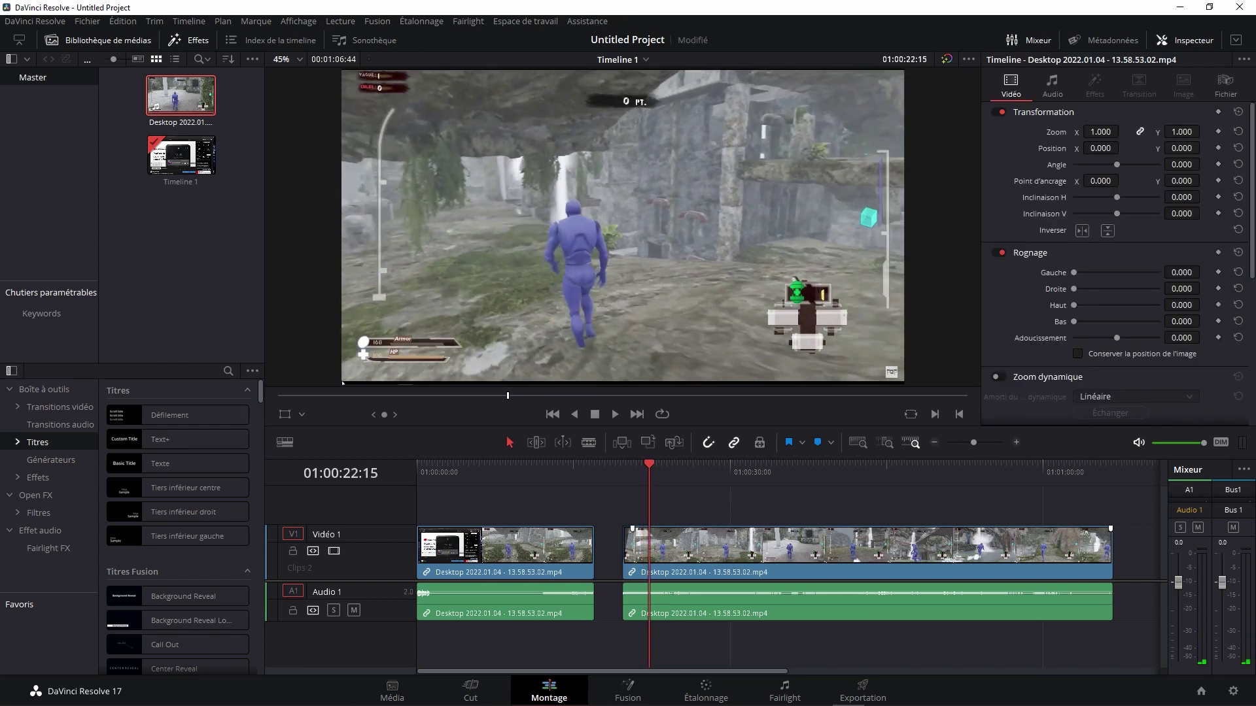
key(Up)
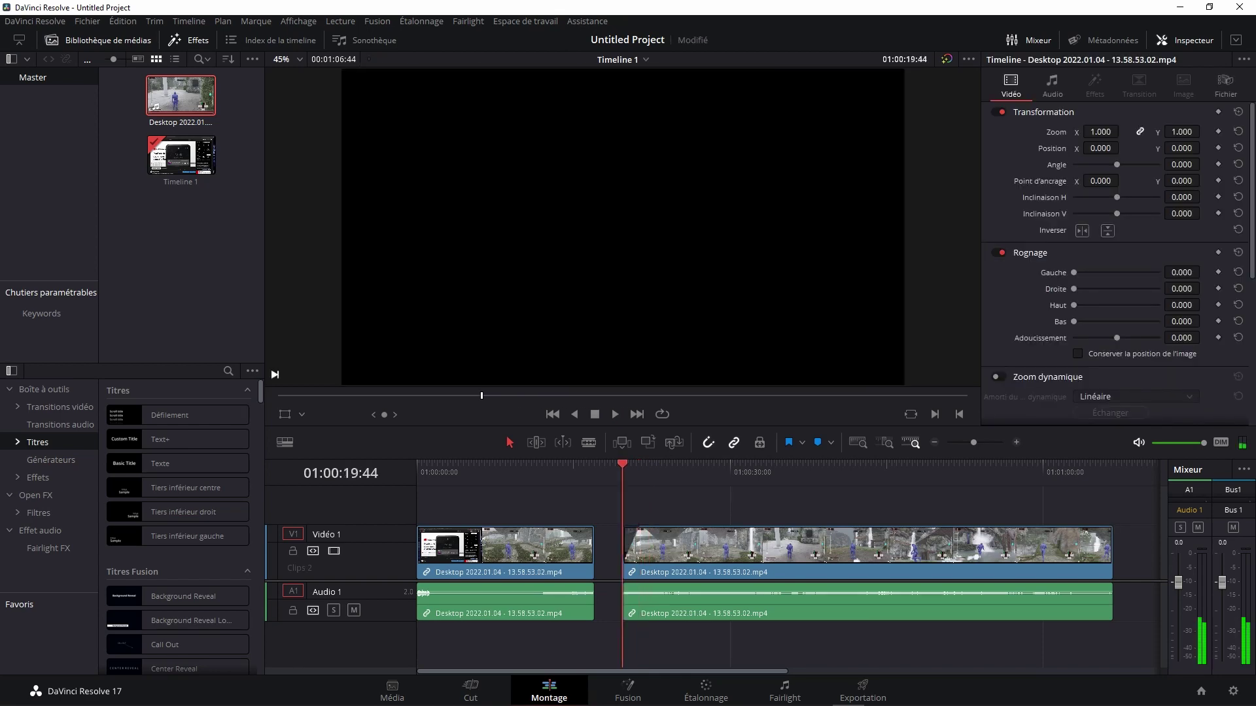
key(space)
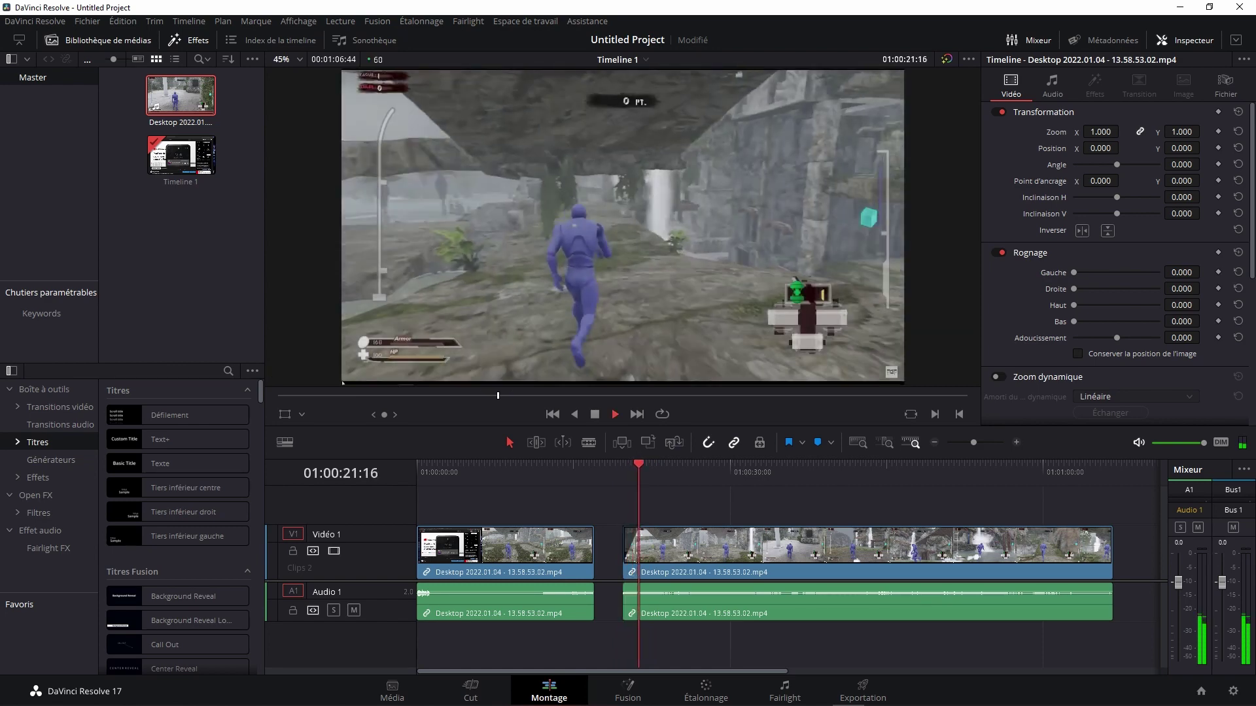
key(space)
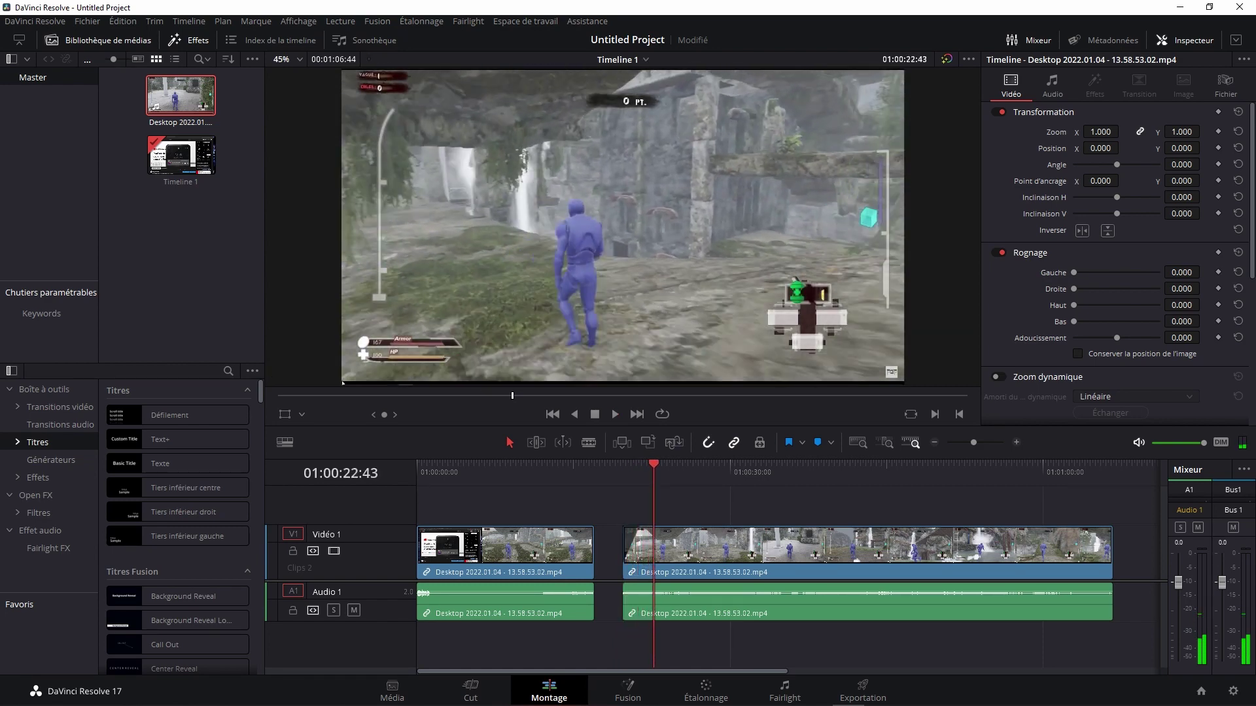
key(ctrl+s)
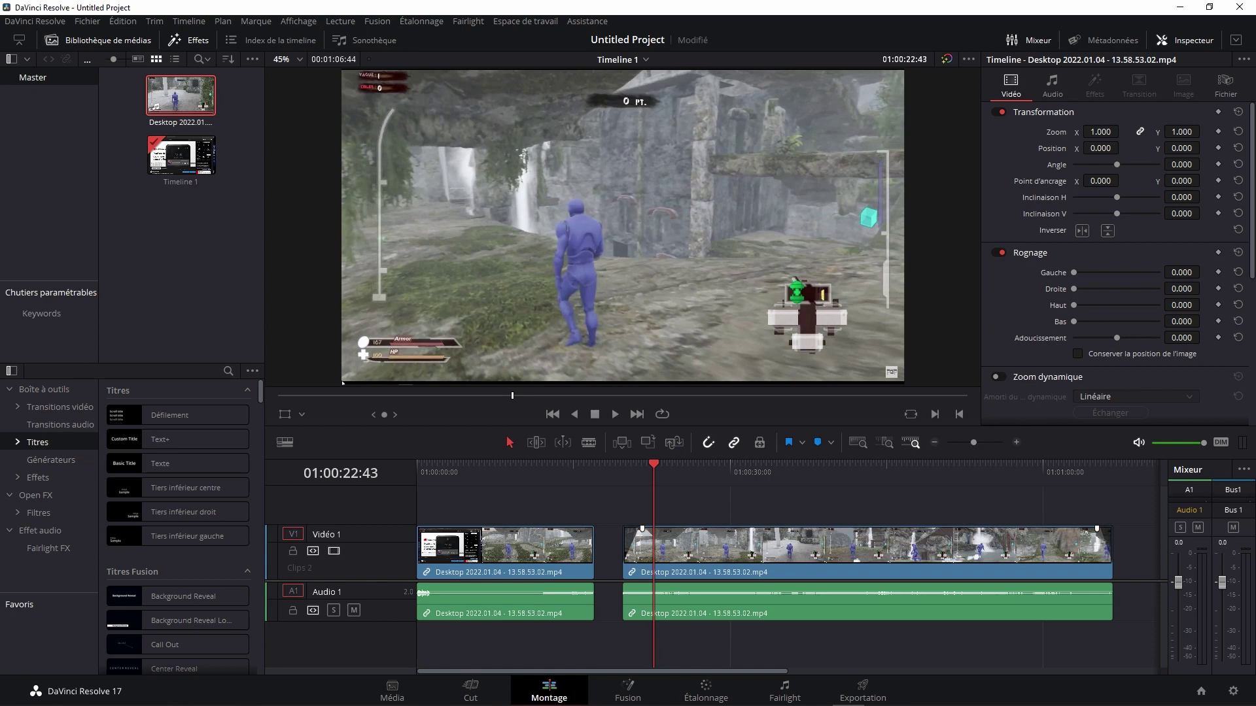
key(ctrl+s)
Step: Add an audio fade-in and a short fade-out to the second clip, saving after each
drag(624, 585, 640, 587)
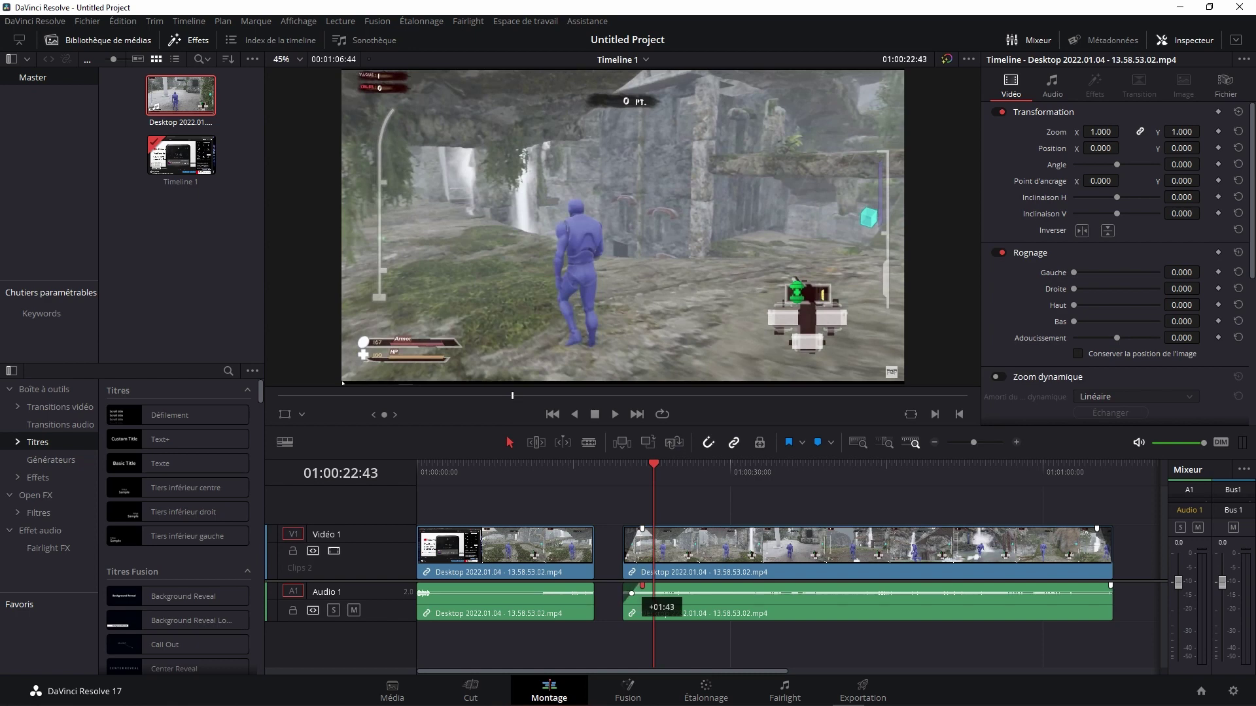
drag(639, 585, 645, 585)
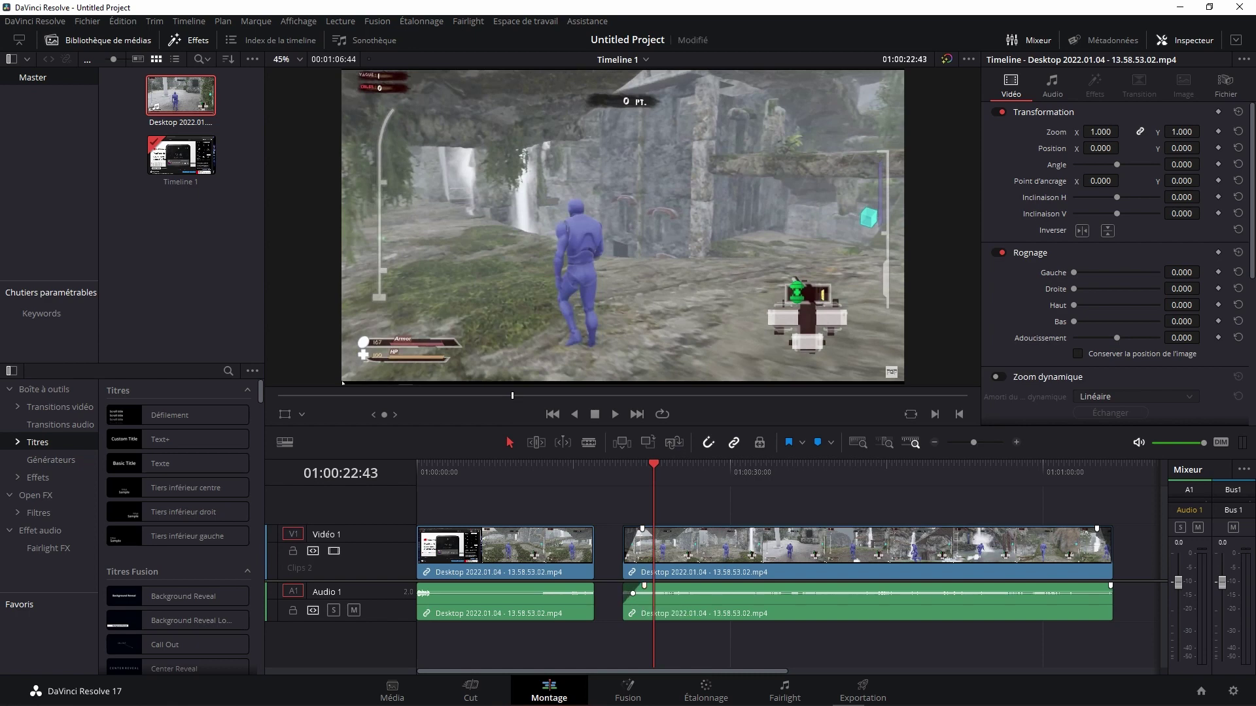
key(ctrl+s)
drag(1111, 585, 1099, 585)
key(ctrl+s)
Step: Browse the Effects library's video transitions, then the Titres list
click(60, 407)
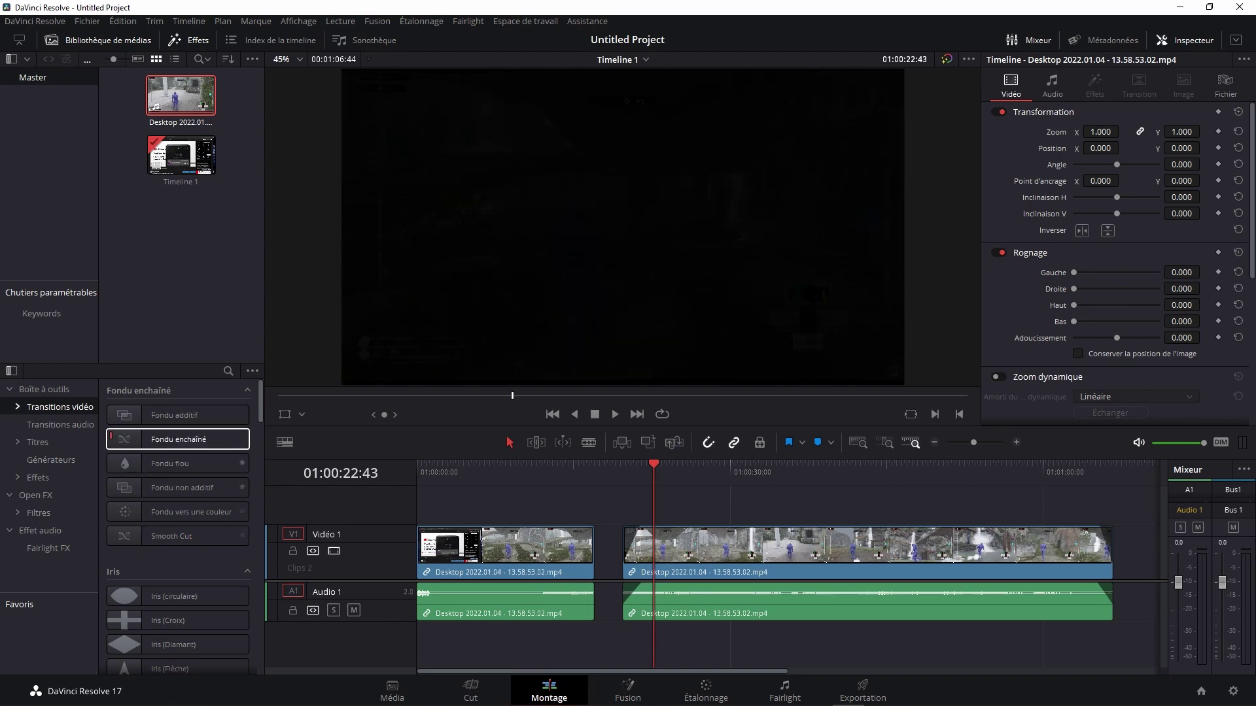
click(37, 442)
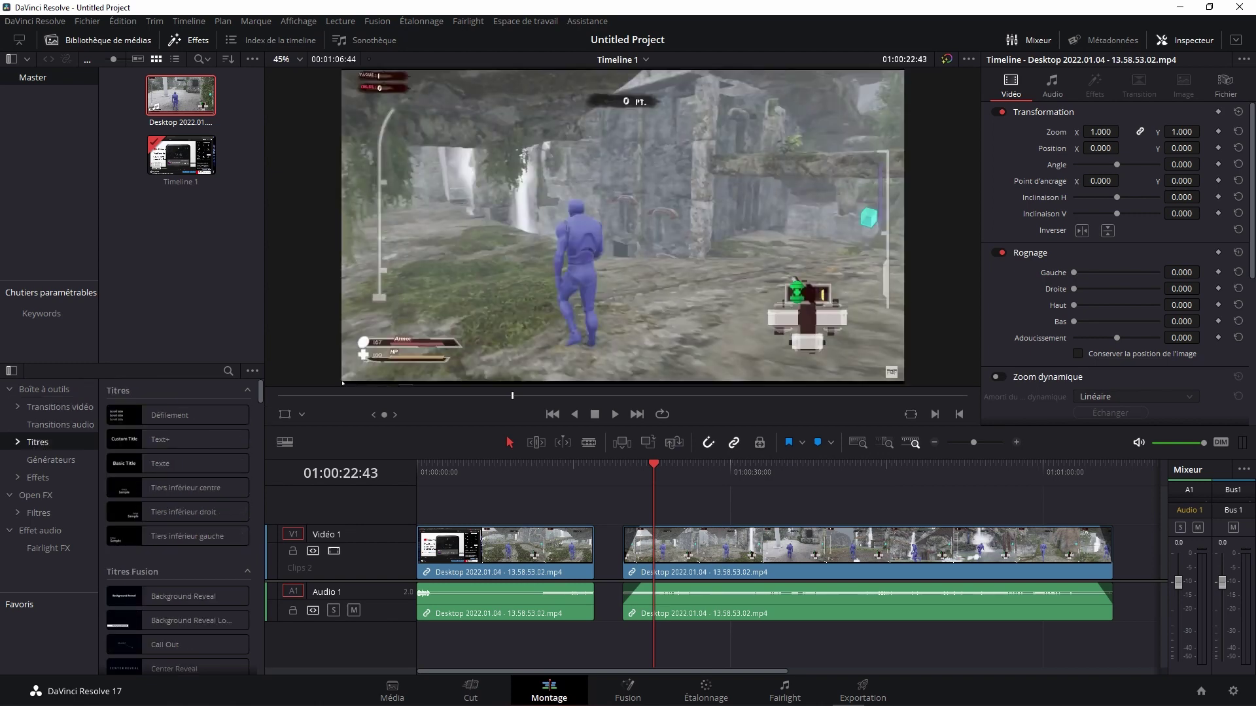
scroll(177, 467, down, 3)
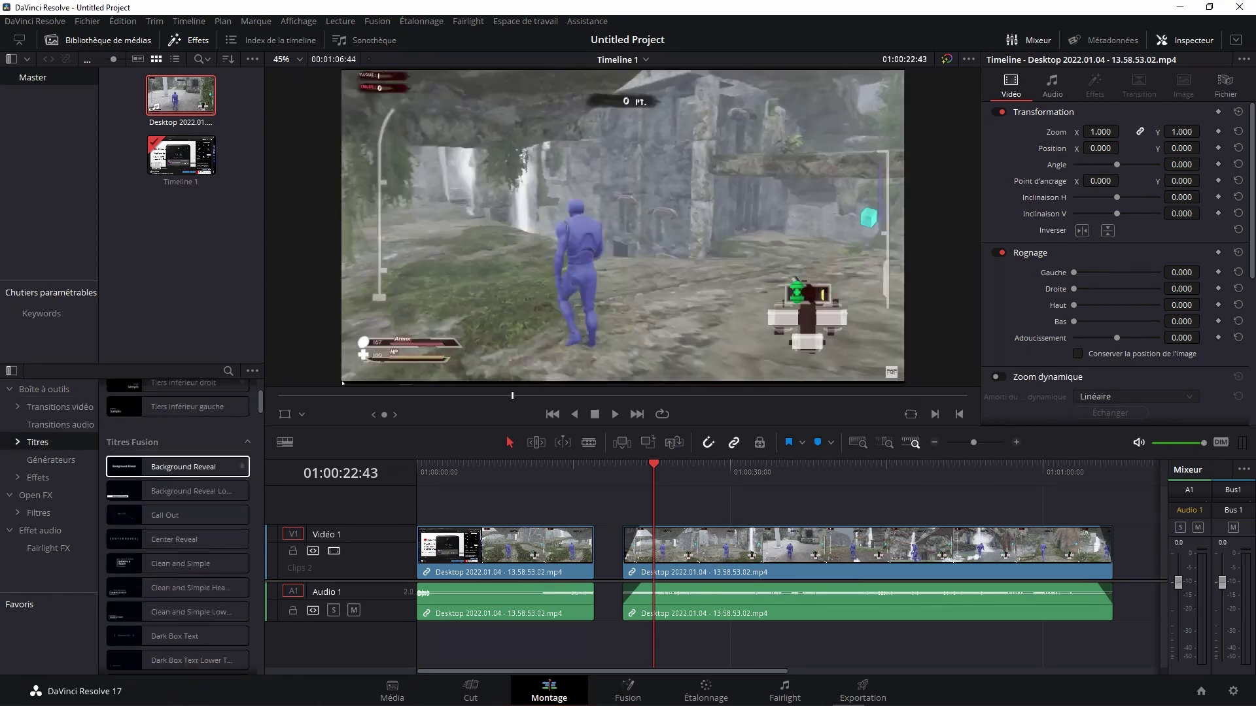
scroll(178, 527, up, 1)
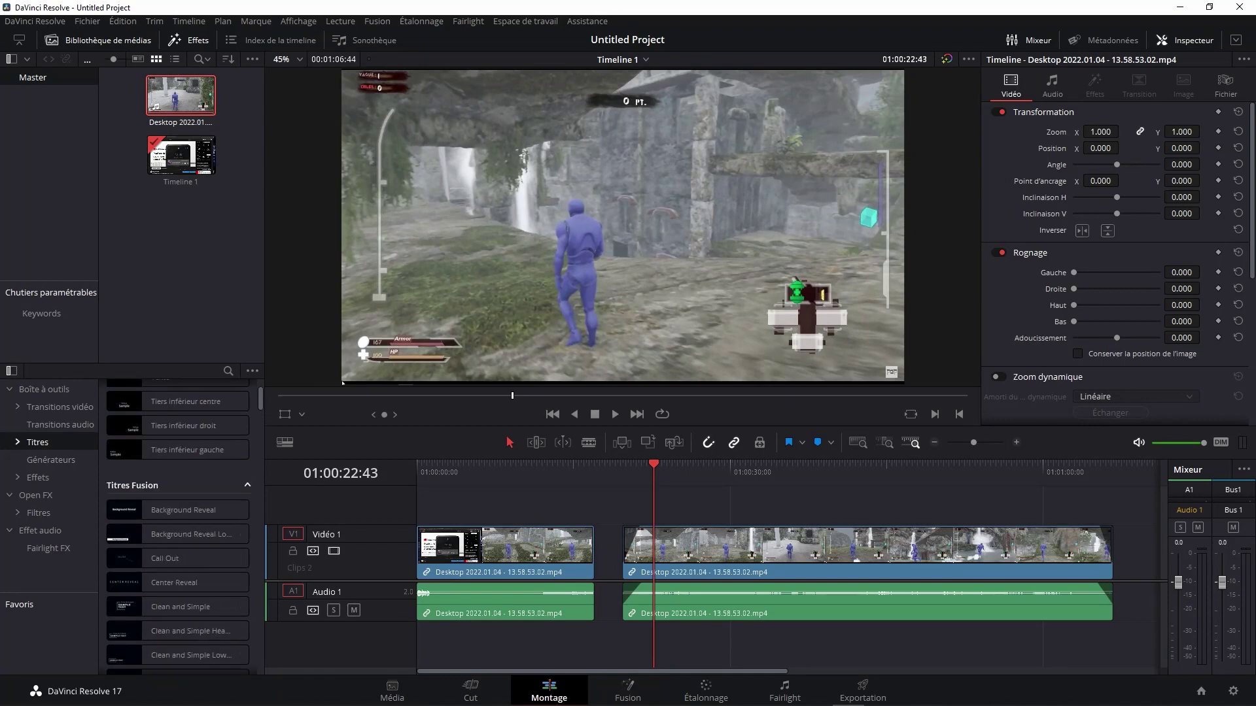
scroll(178, 487, up, 2)
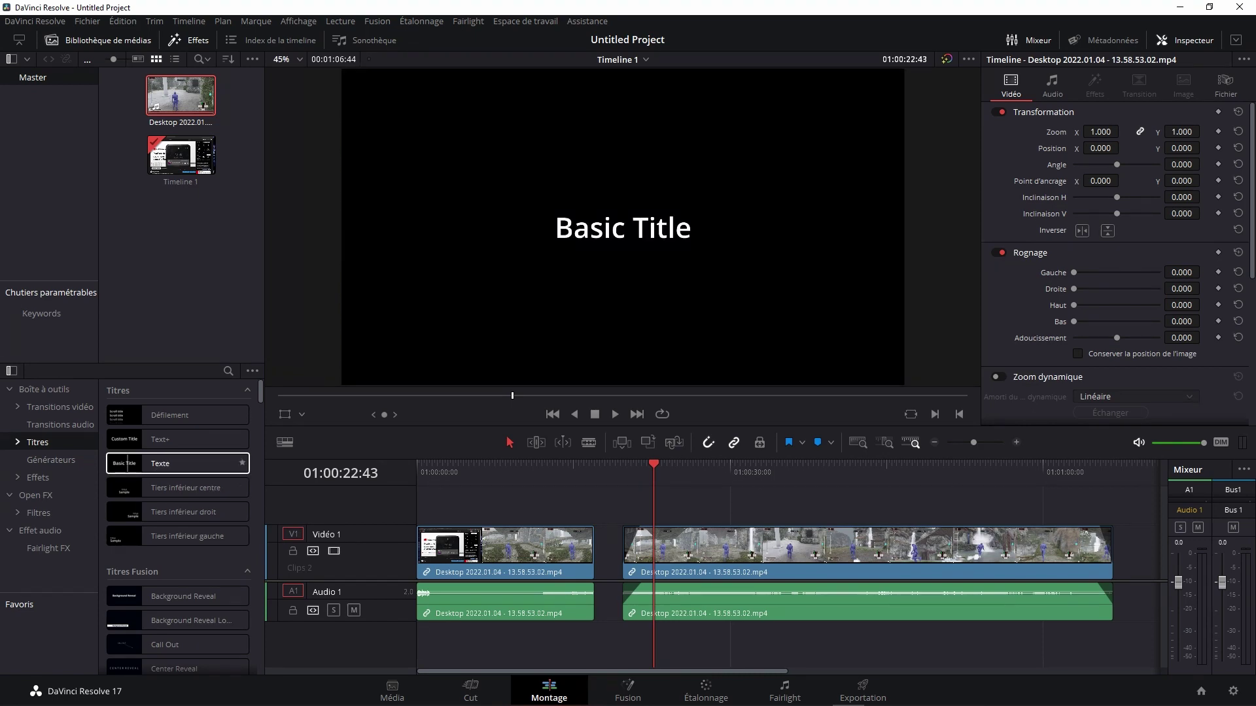
Step: Drag the Texte title onto a new Vidéo 2 track above the second clip and save
drag(190, 463, 674, 501)
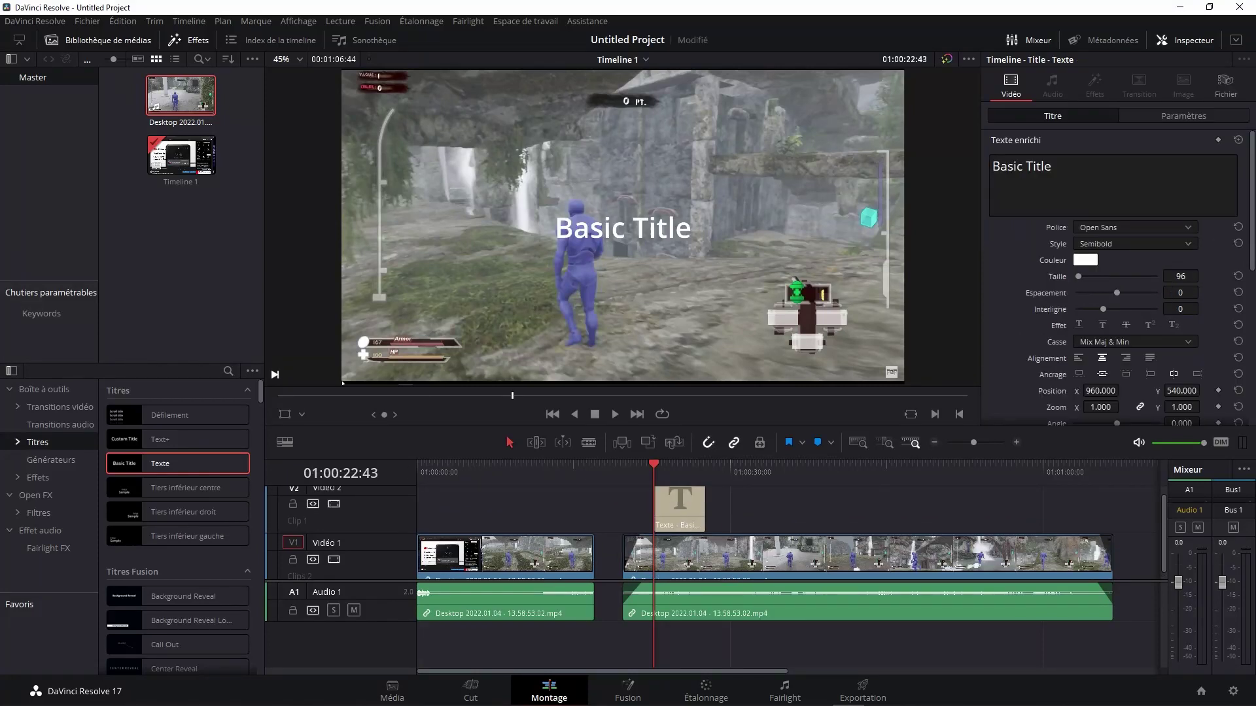
key(ctrl+s)
click(679, 506)
key(ctrl+z)
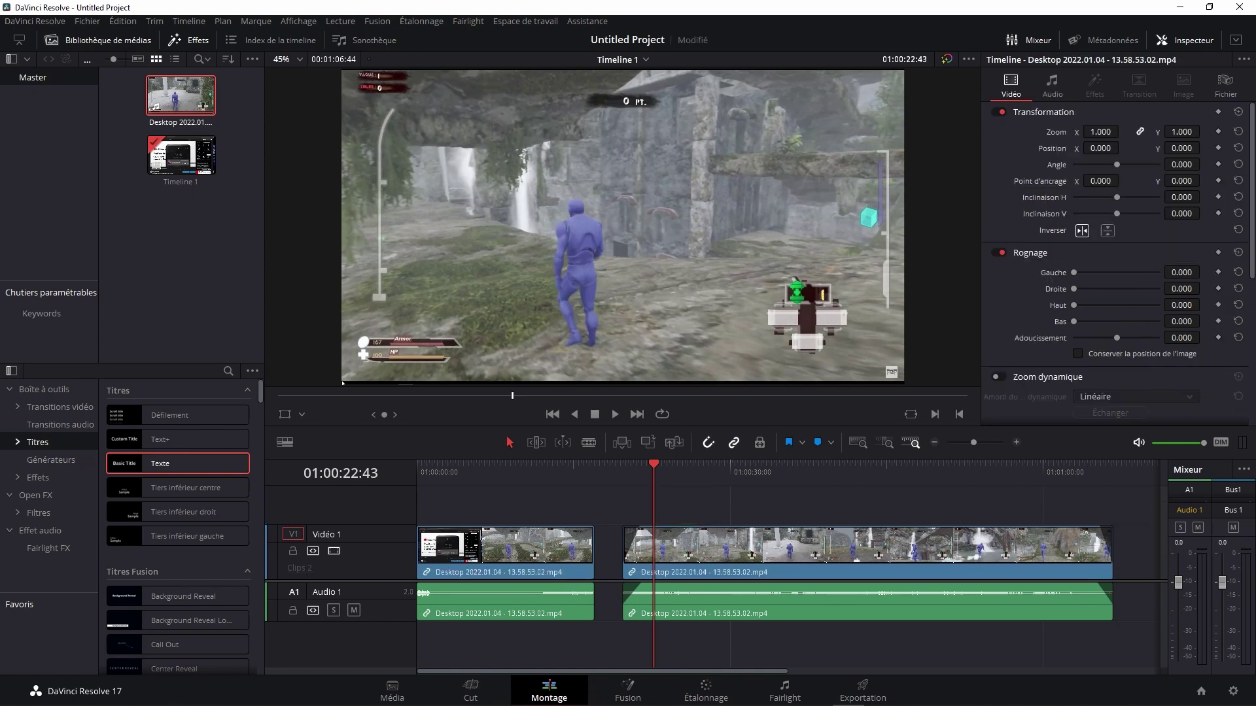
key(ctrl+s)
mouse_move(177, 463)
mouse_down()
mouse_move(680, 487)
mouse_move(661, 489)
mouse_up()
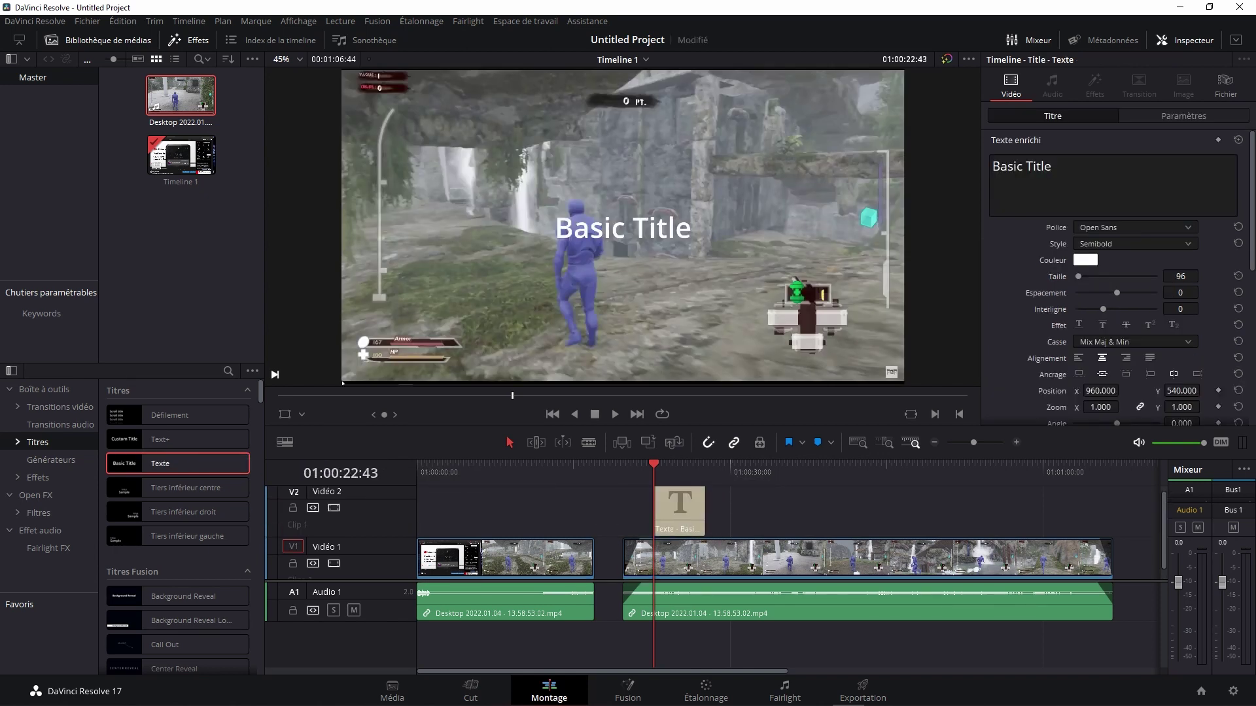
key(ctrl+s)
Step: Change the title text to 'Tutoriel' and set its font to Segoe Print
drag(1052, 166, 991, 166)
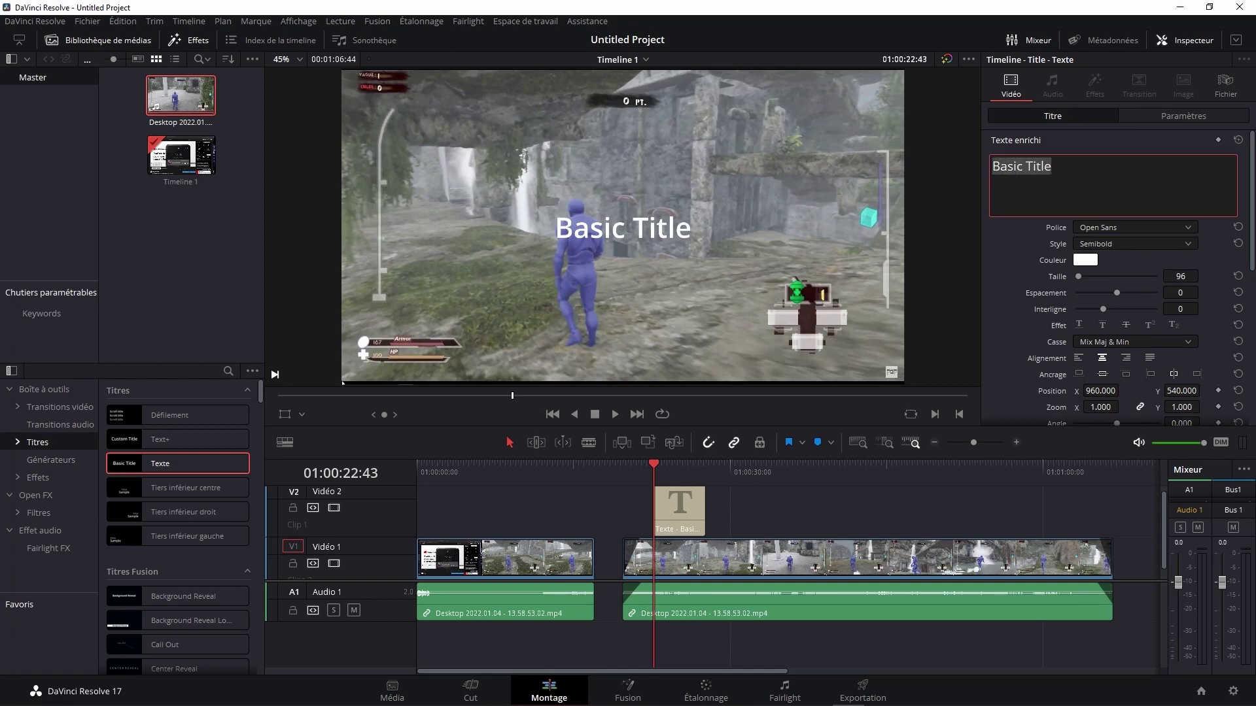
text(T)
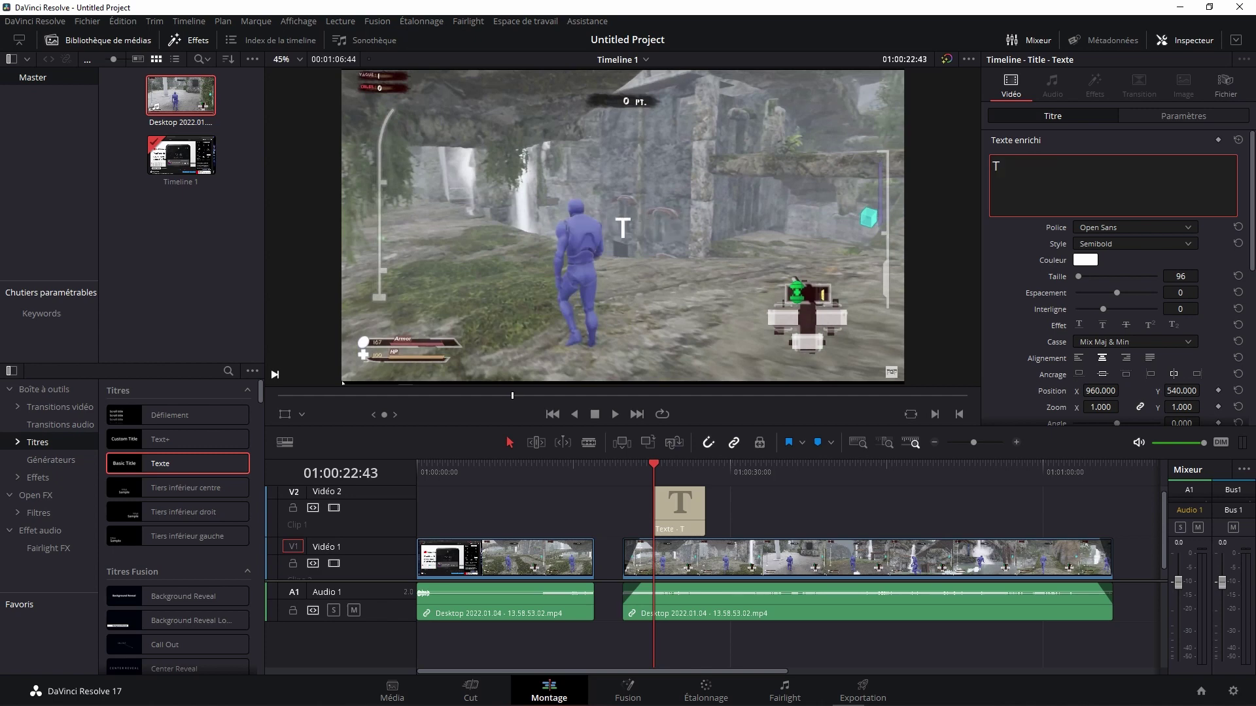
text(utoriel)
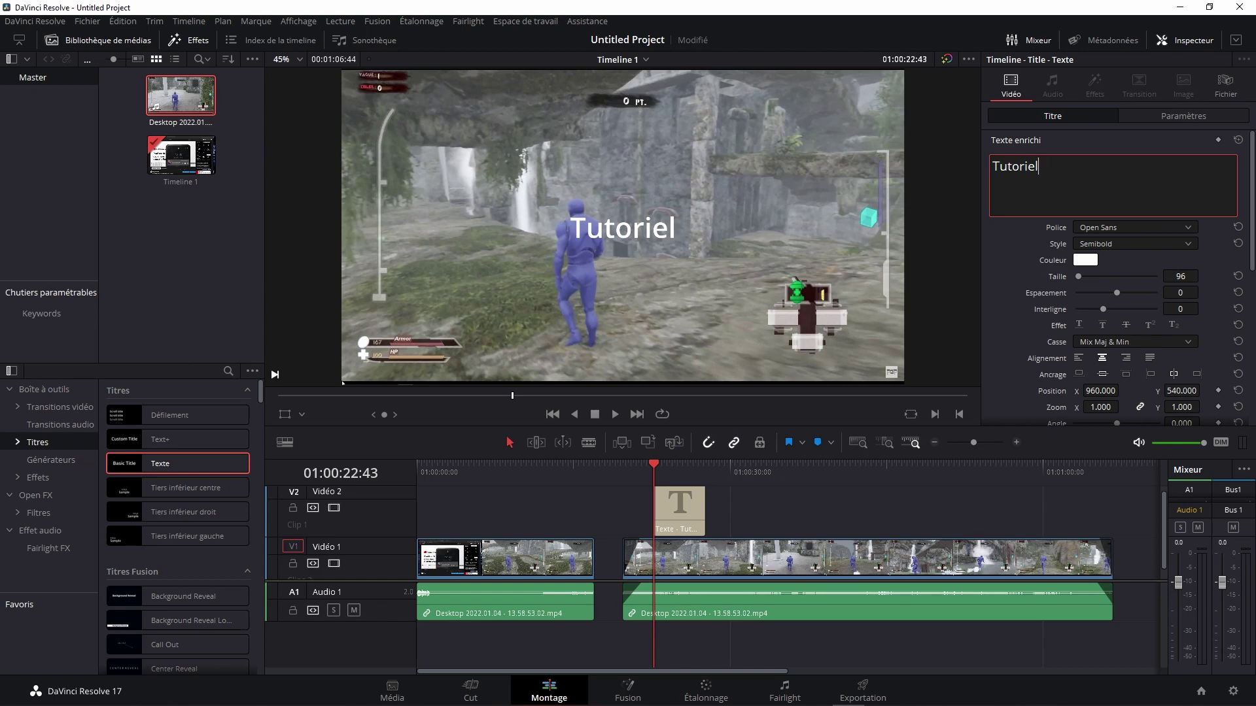
click(1134, 228)
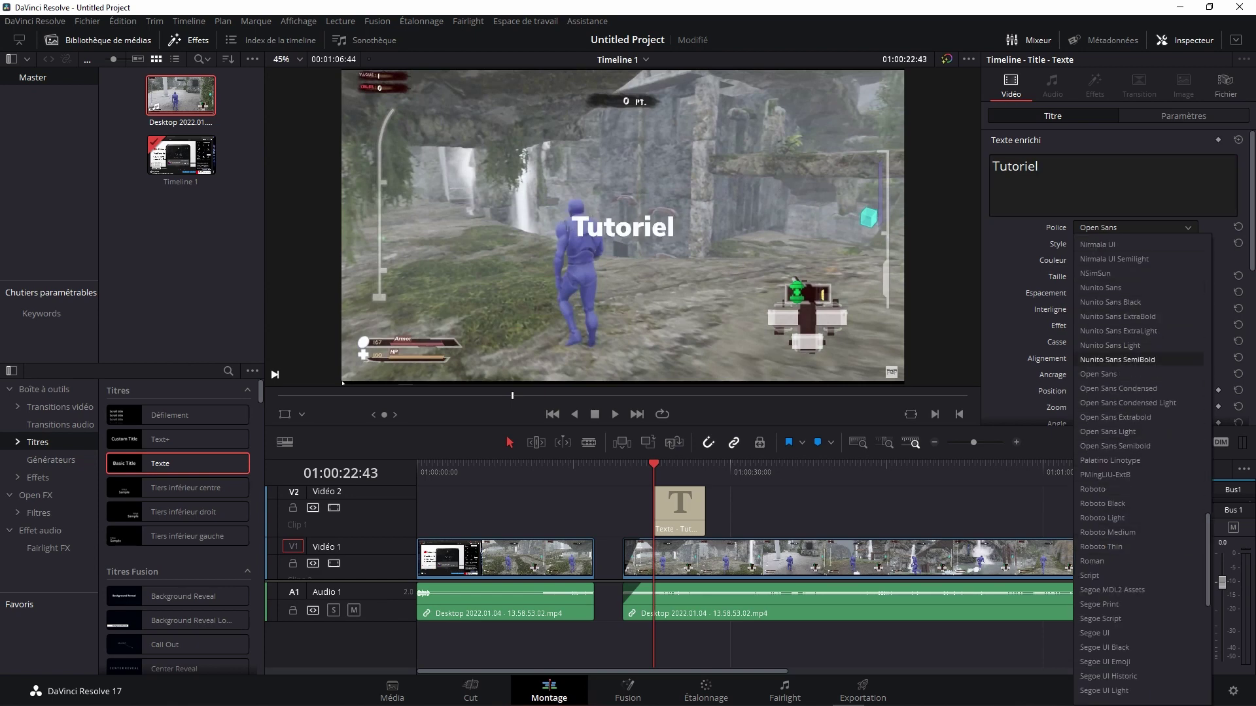
click(1106, 604)
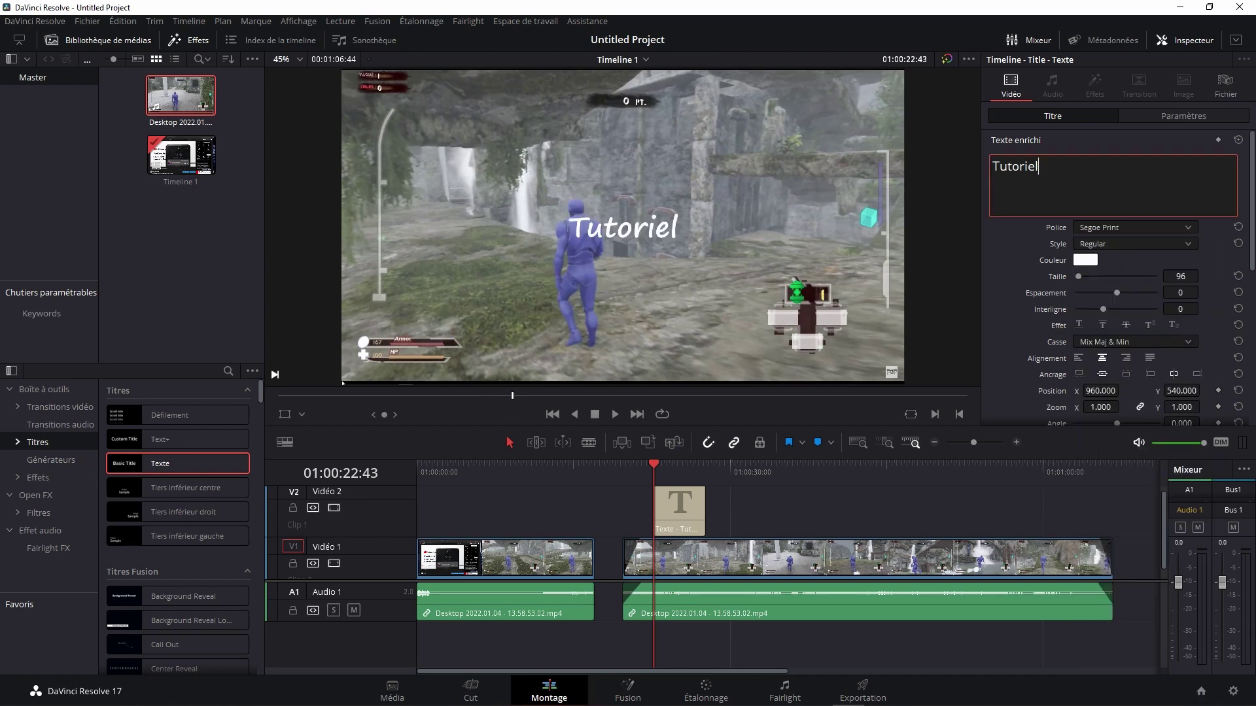
click(1135, 243)
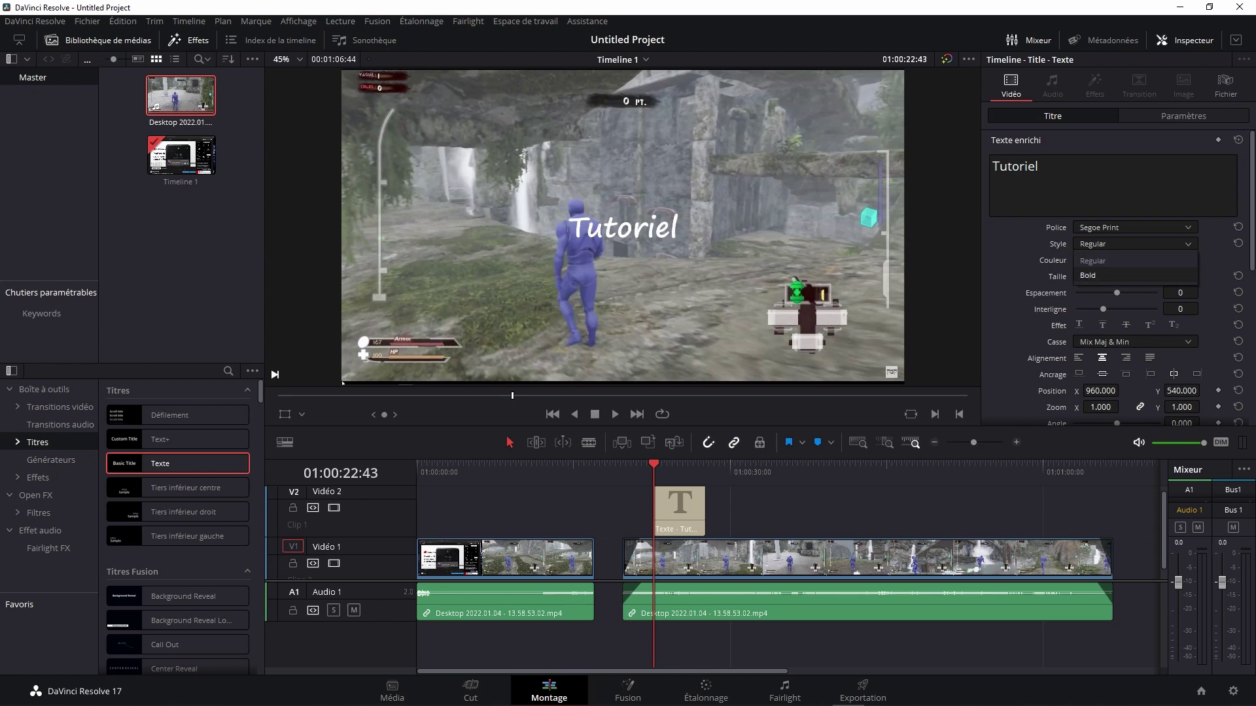
Step: Switch the title font to Base 02, then to Cambria, keeping the Regular style
click(1135, 227)
click(1135, 227)
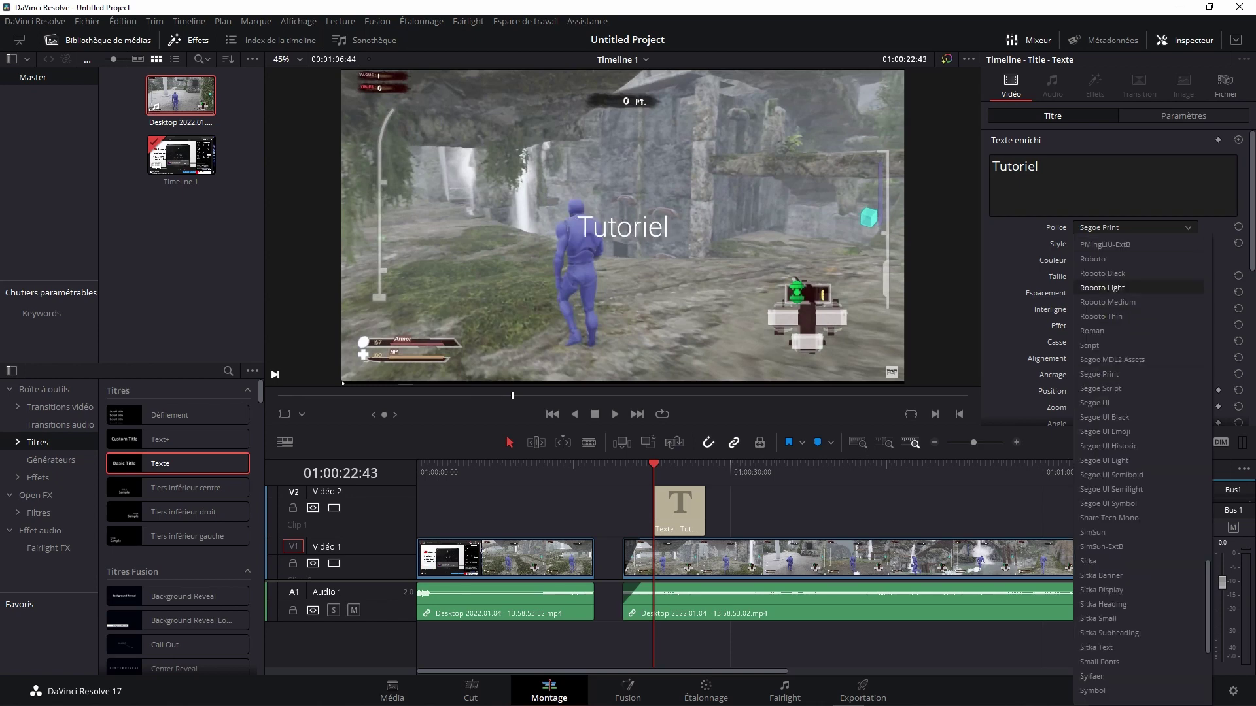
scroll(1141, 560, up, 10)
scroll(1141, 458, up, 10)
scroll(1141, 425, up, 10)
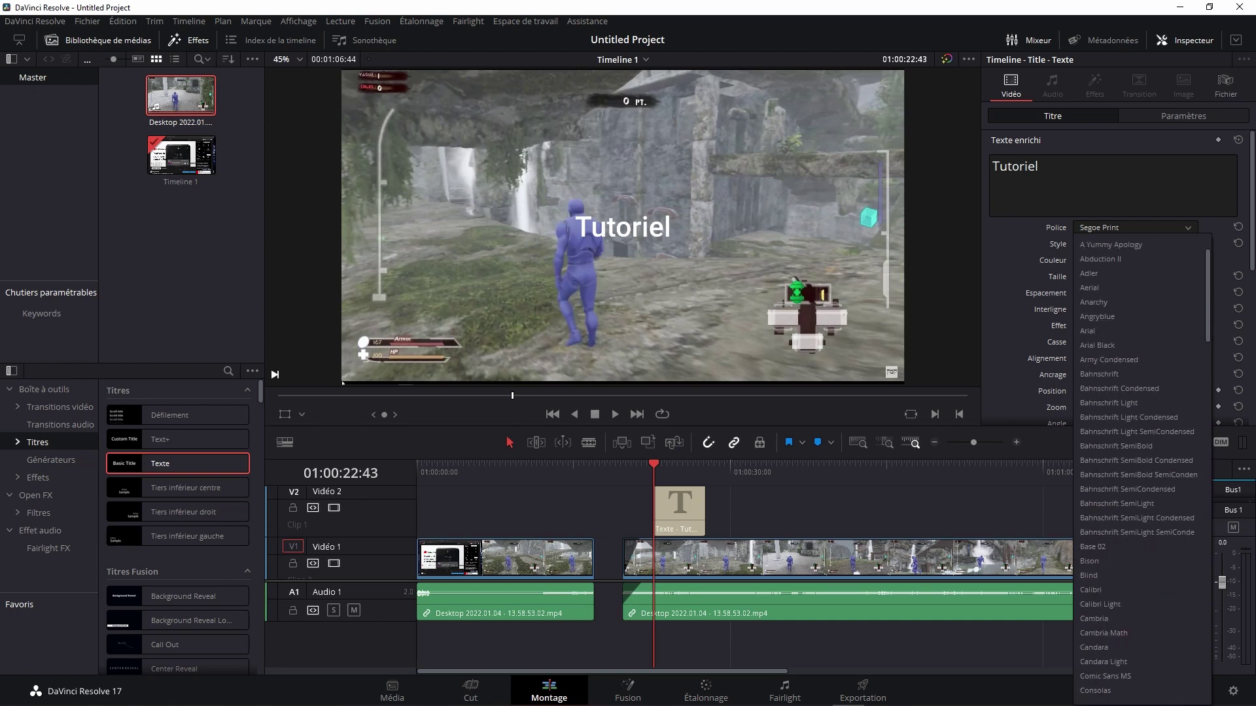
scroll(1141, 388, up, 10)
click(1105, 546)
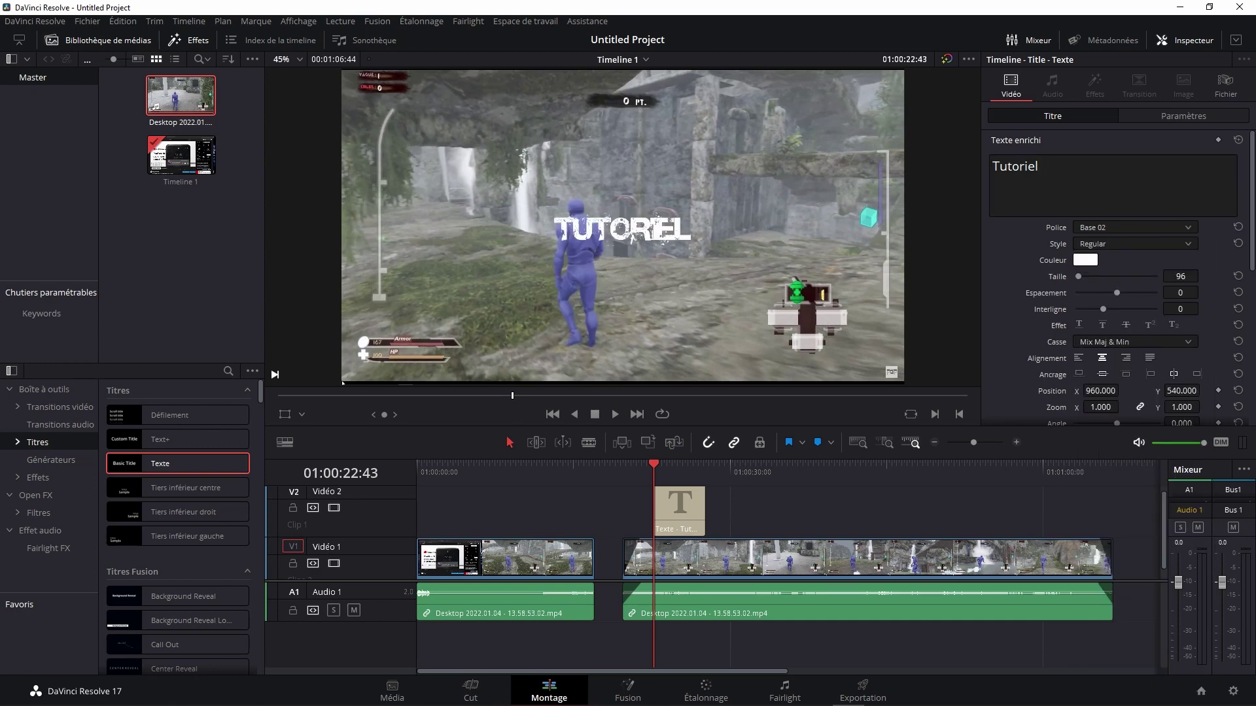
click(1134, 227)
click(1098, 446)
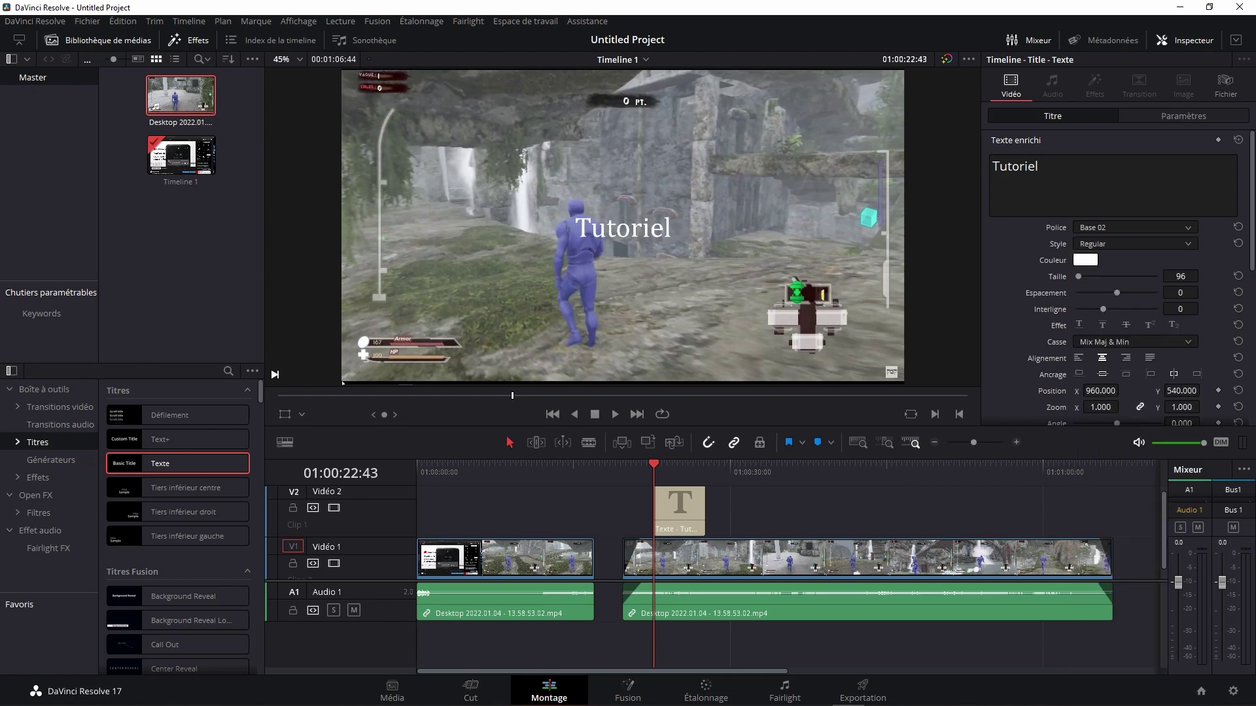
click(1135, 243)
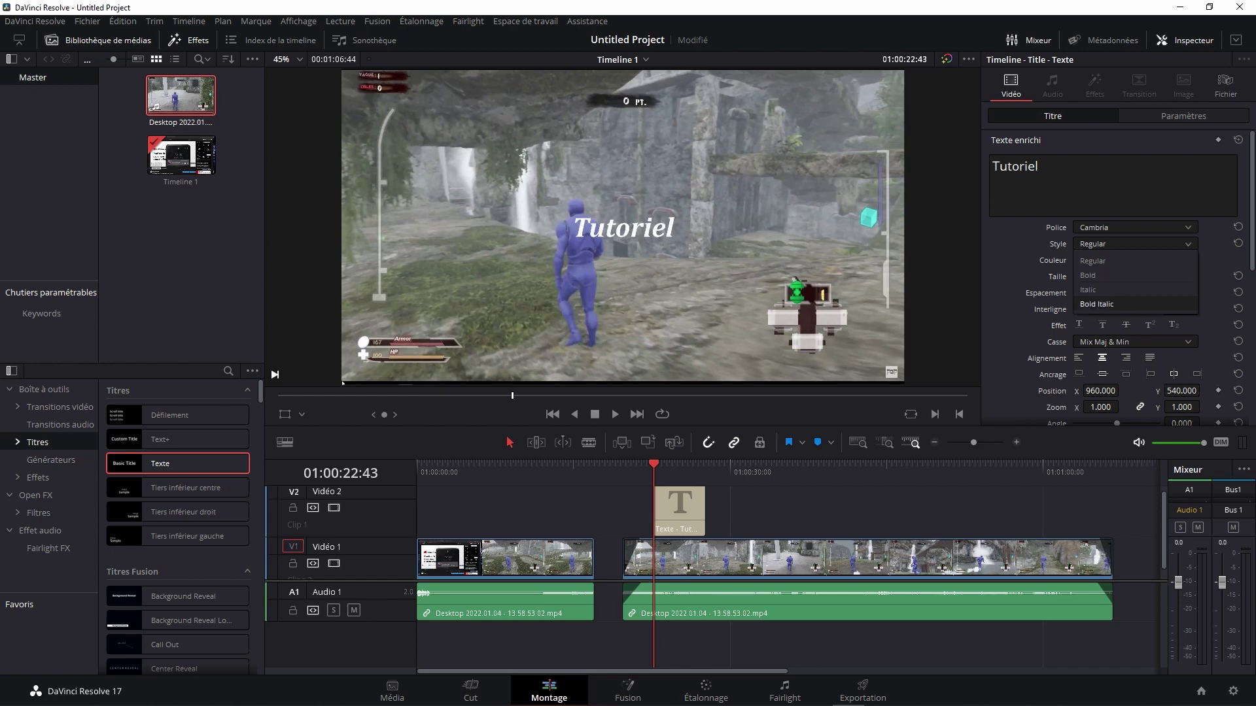
key(Escape)
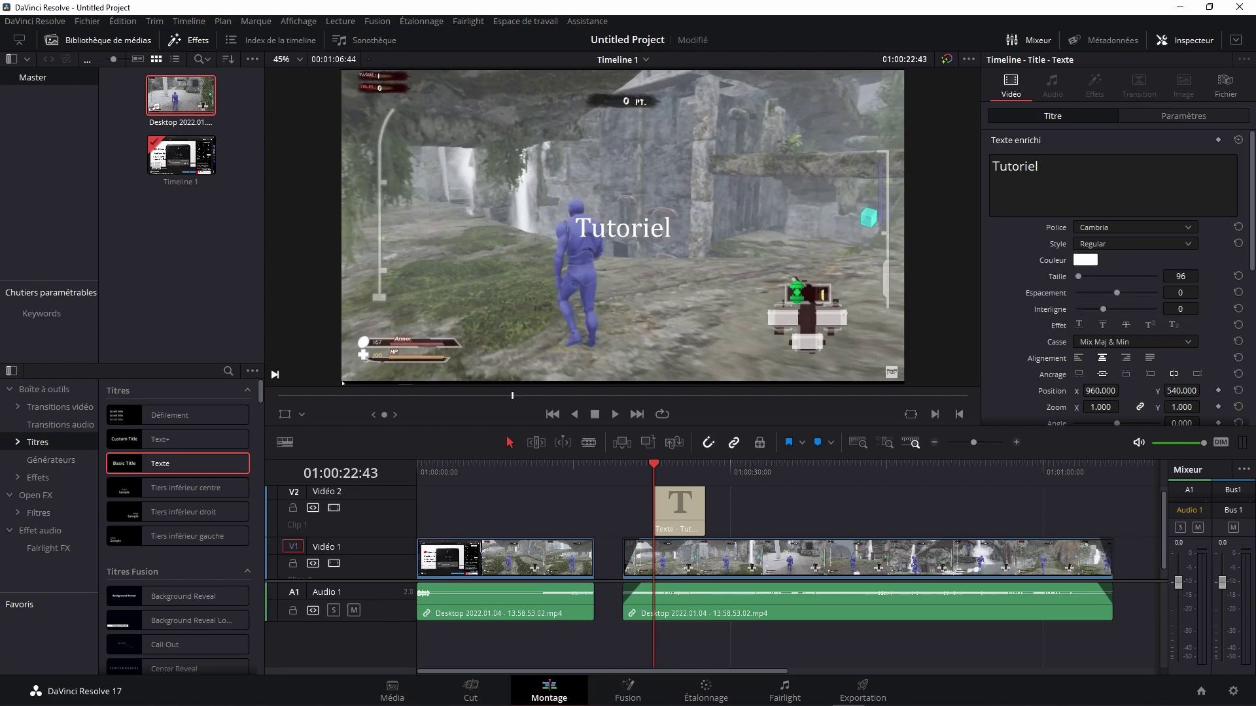
click(1085, 260)
Step: Colour the Tutoriel title text orange (#c56300) via the Couleur swatch
drag(523, 205, 239, 207)
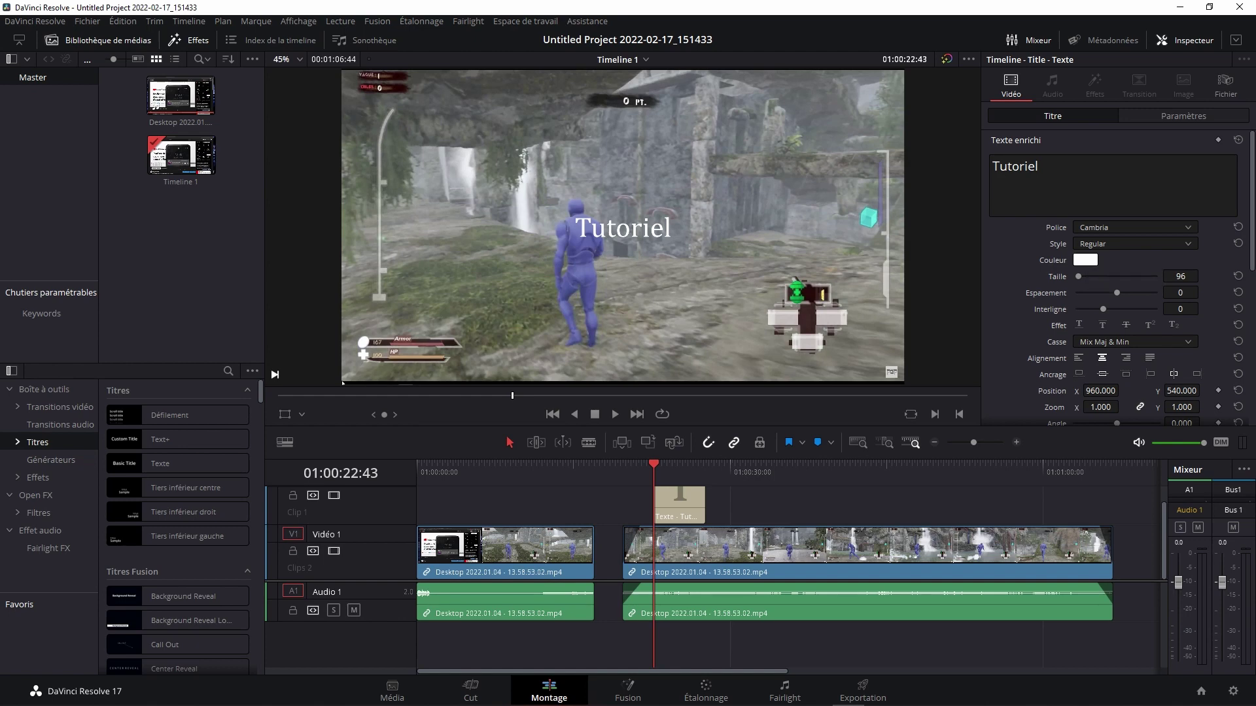
click(1085, 260)
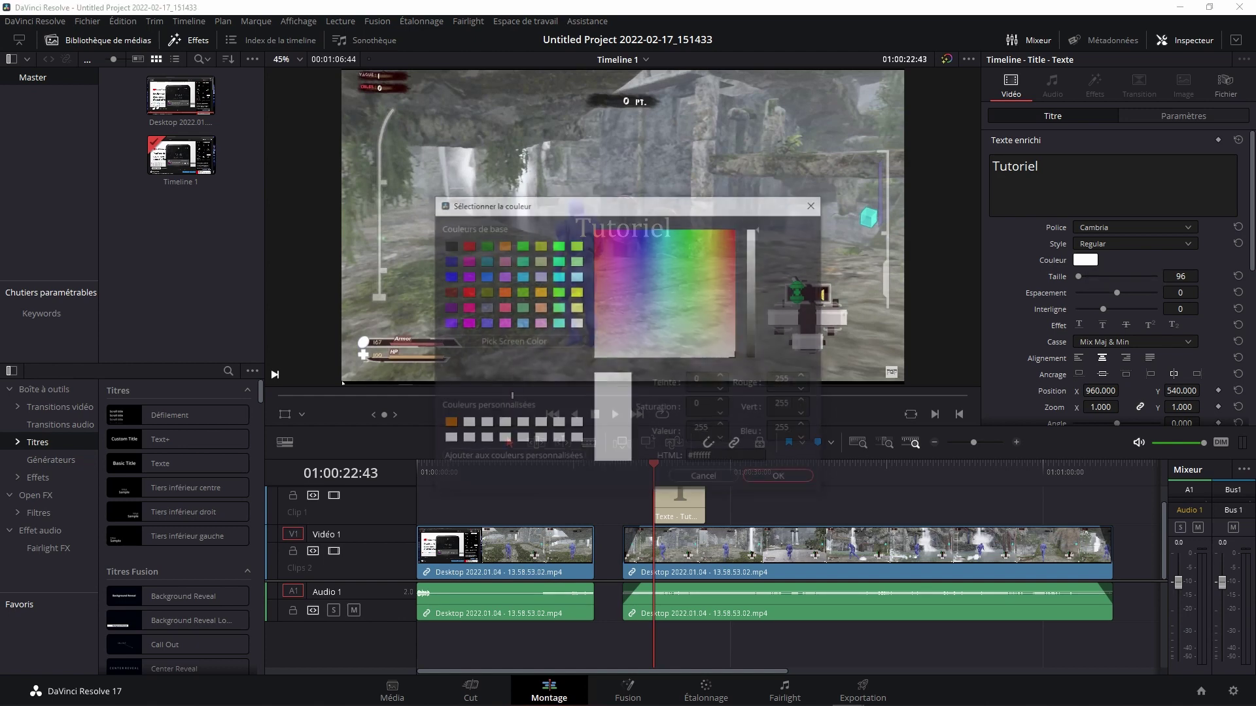
click(448, 424)
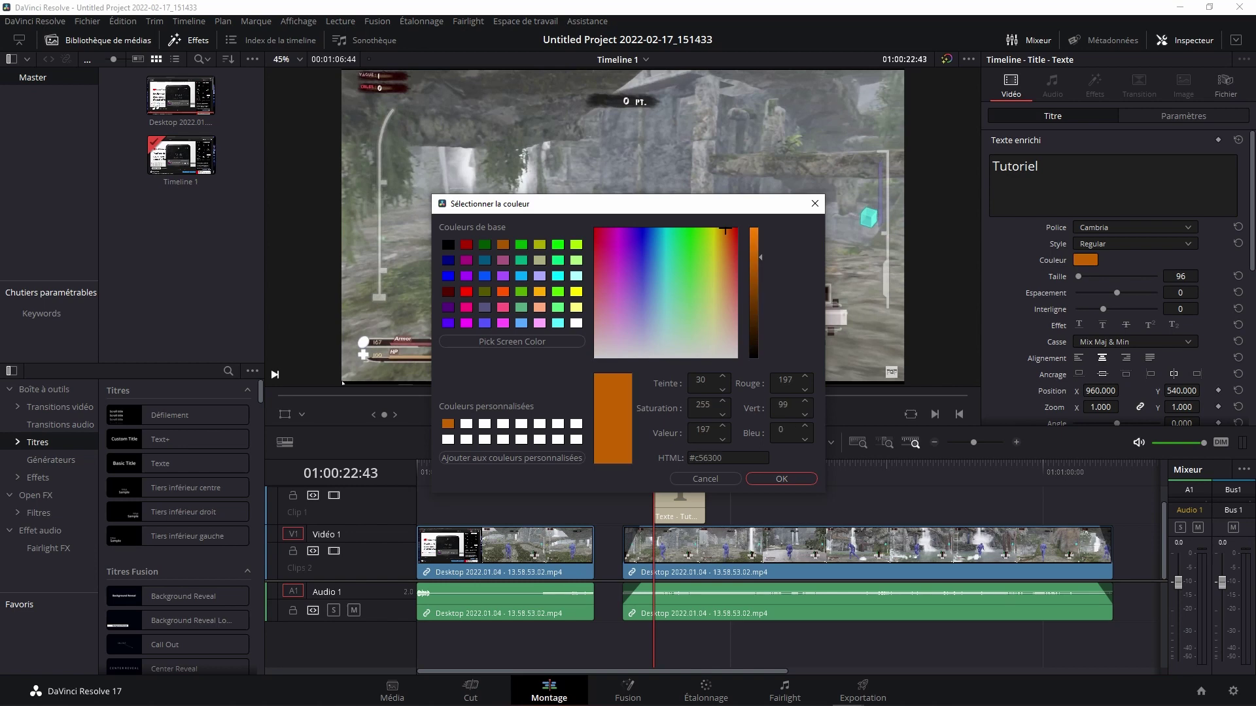
click(781, 479)
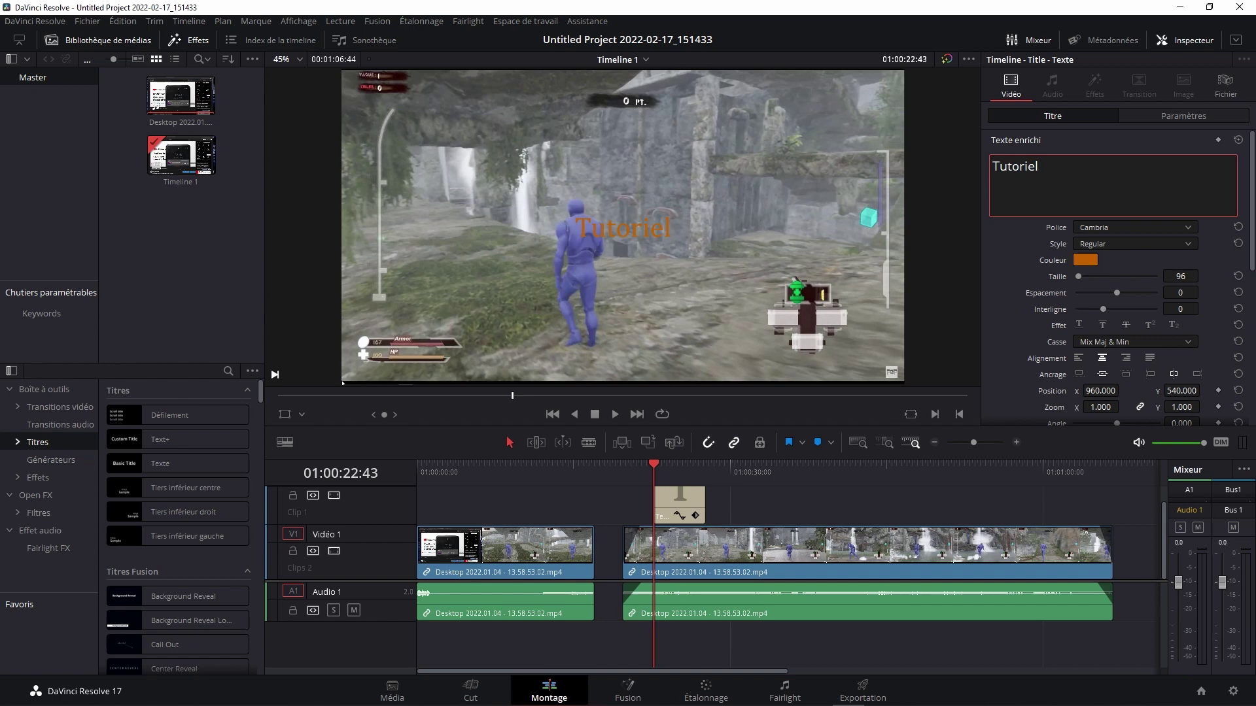
Step: Retime the Tutoriel title clip's start and end on Vidéo 2 and review it in playback
scroll(719, 533, up, 1)
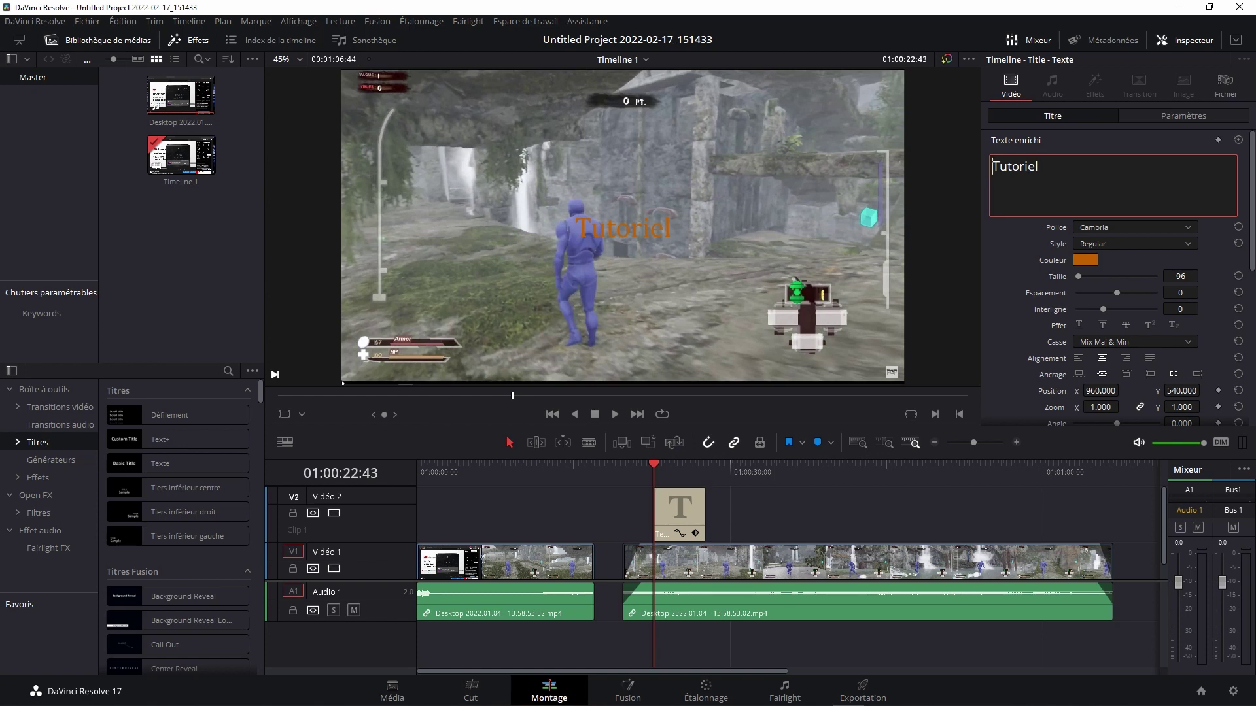
drag(704, 517, 792, 520)
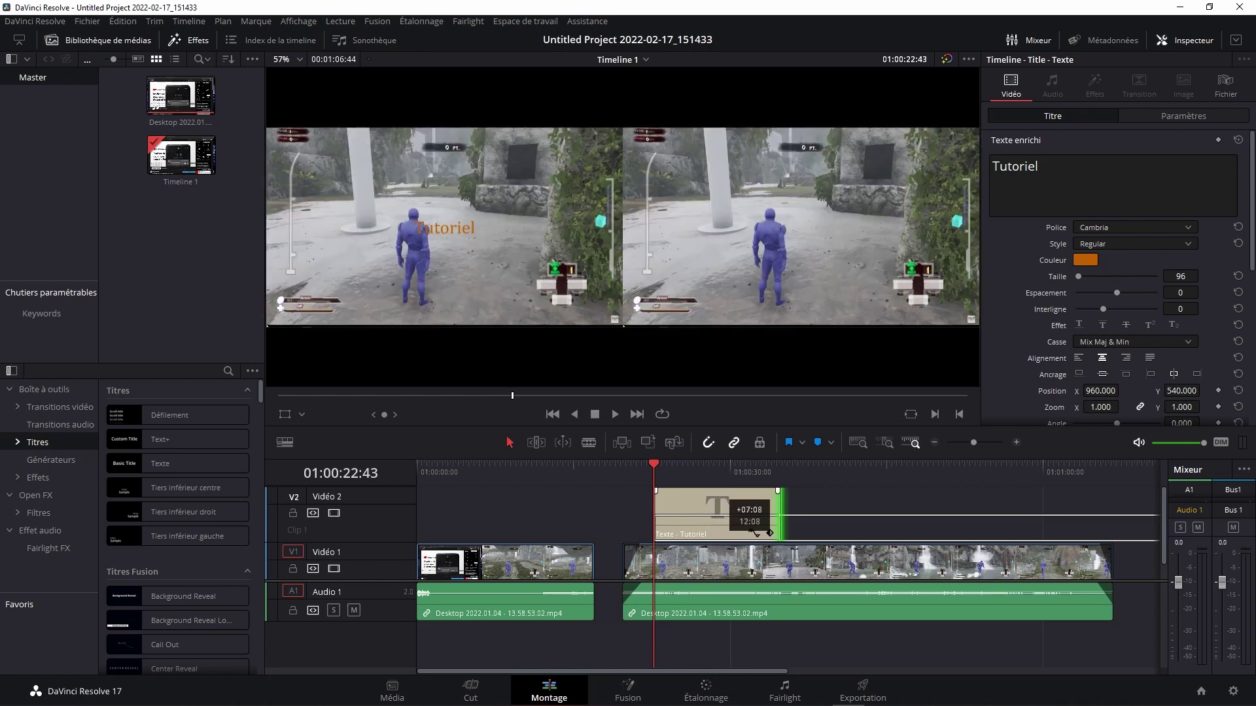
drag(790, 516, 779, 517)
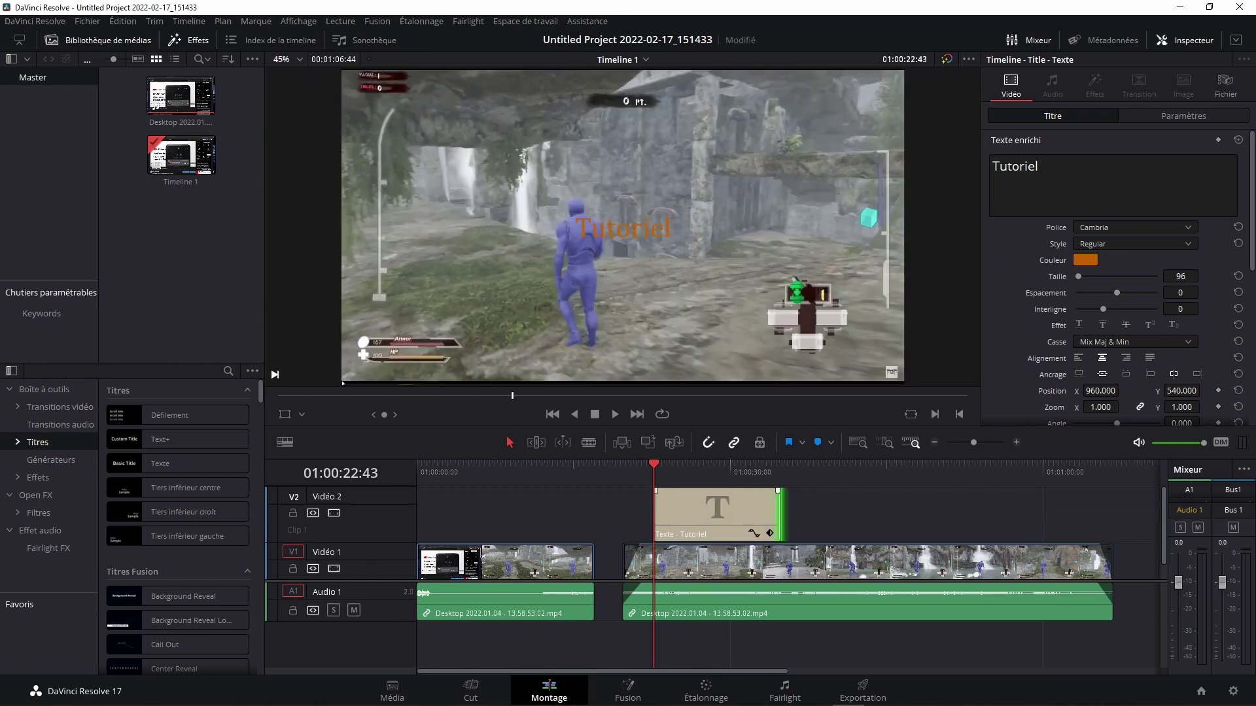
drag(655, 516, 660, 517)
key(space)
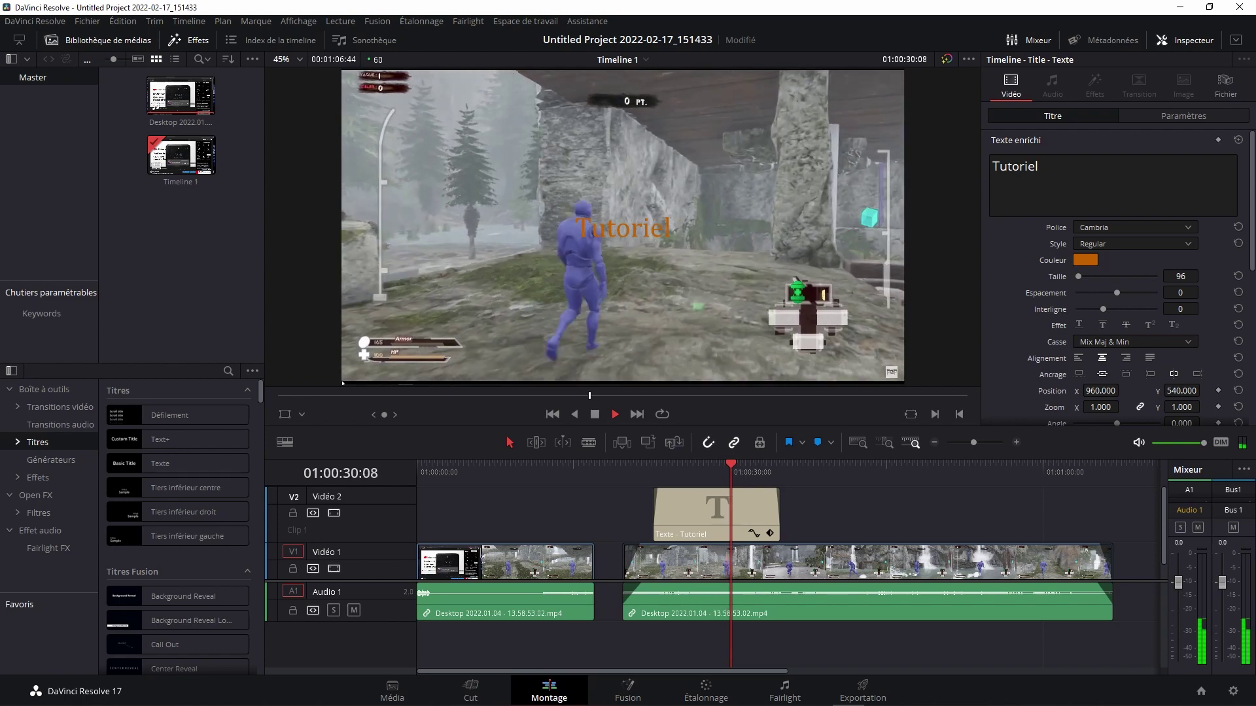
drag(777, 517, 743, 523)
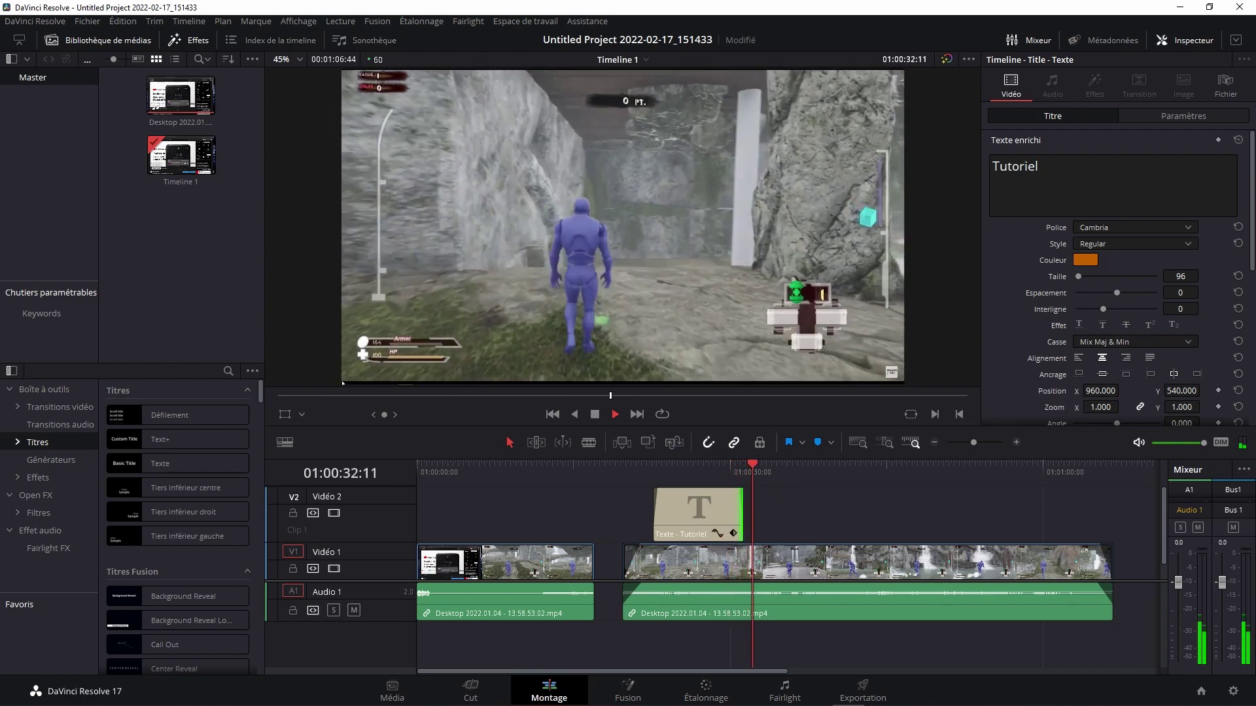
key(space)
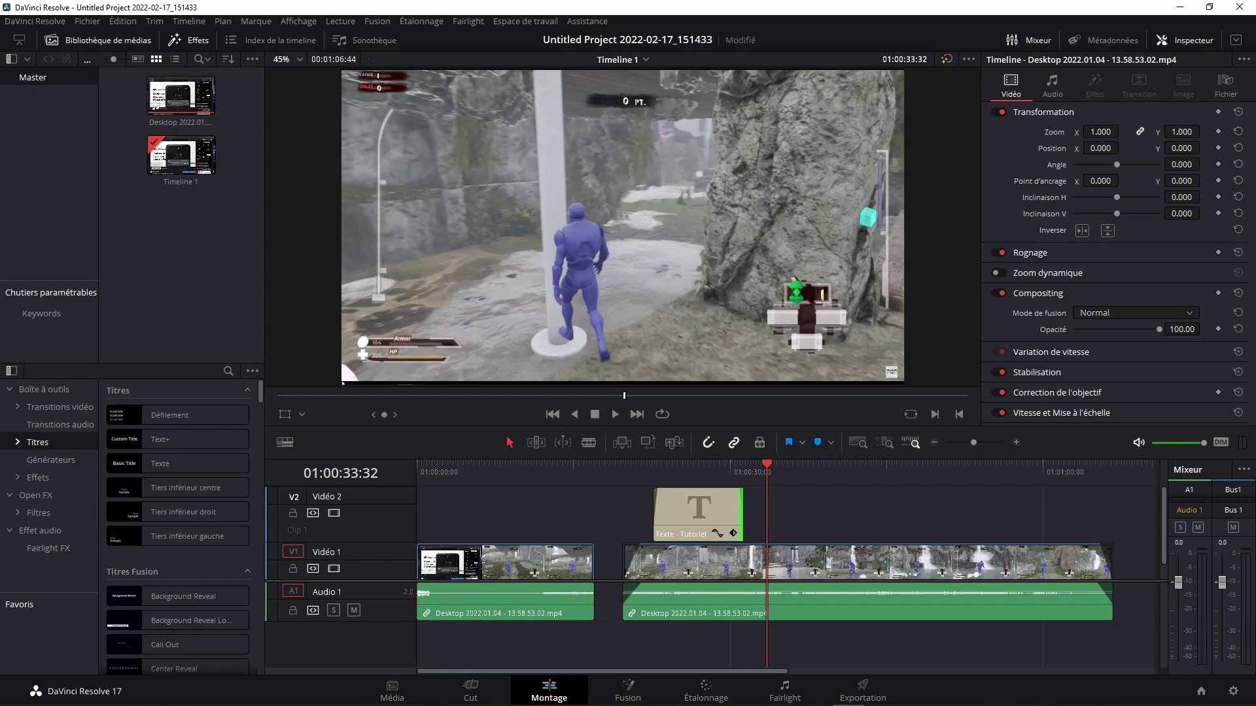
mouse_move(869, 562)
Step: Pass through the Fusion page to reach the Étalonnage colour page for the gameplay clip
click(628, 686)
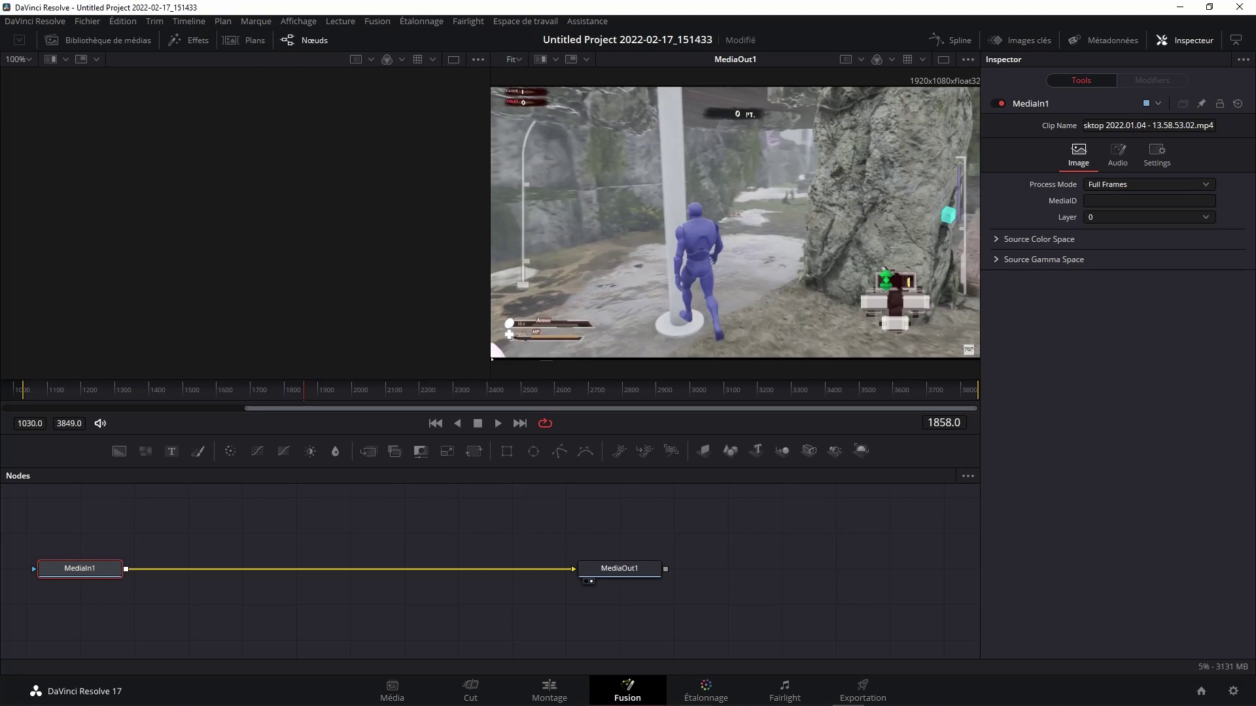
key(shift+6)
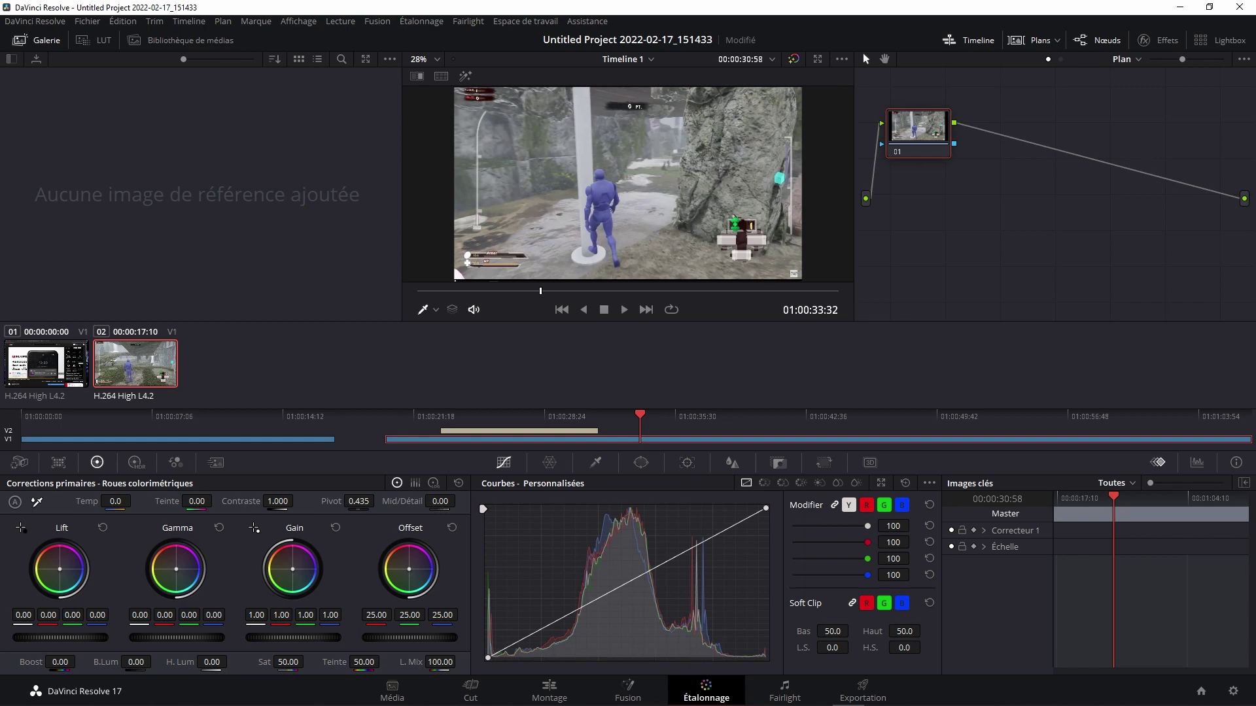
Step: Set the gameplay clip's contrast to 1.5 and compare it against the first clip
click(277, 501)
text(1.5)
key(Return)
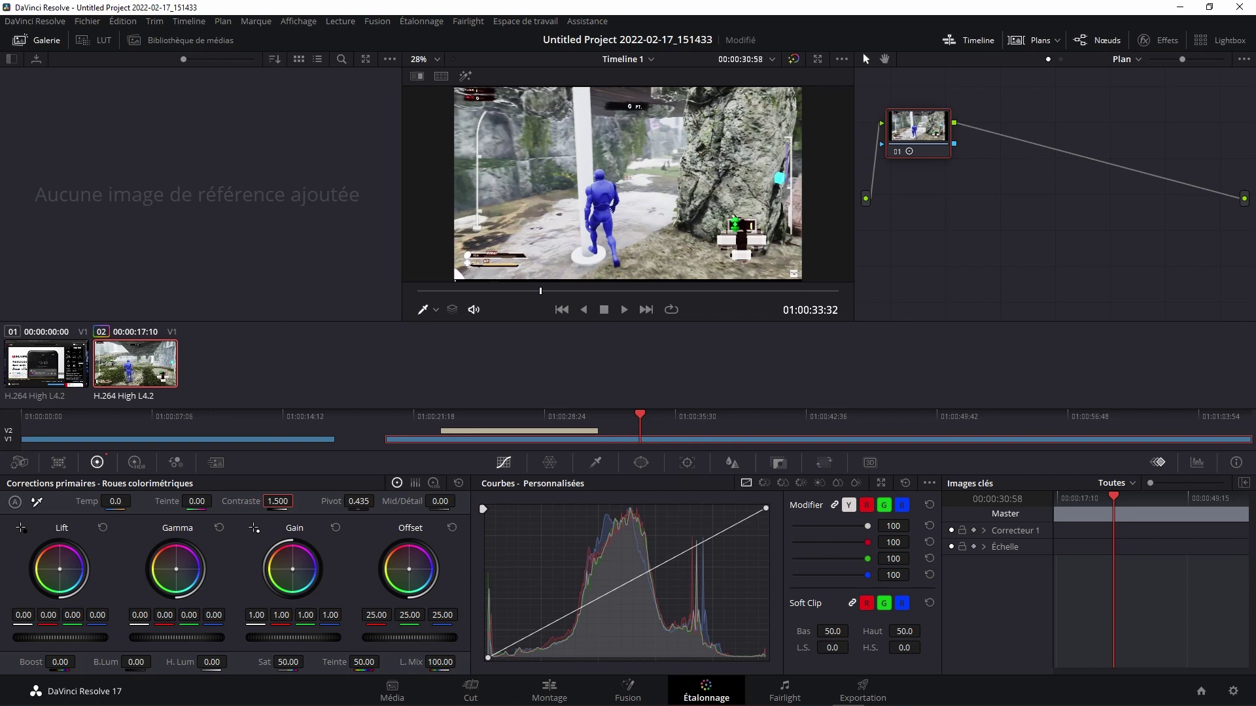
key(Up)
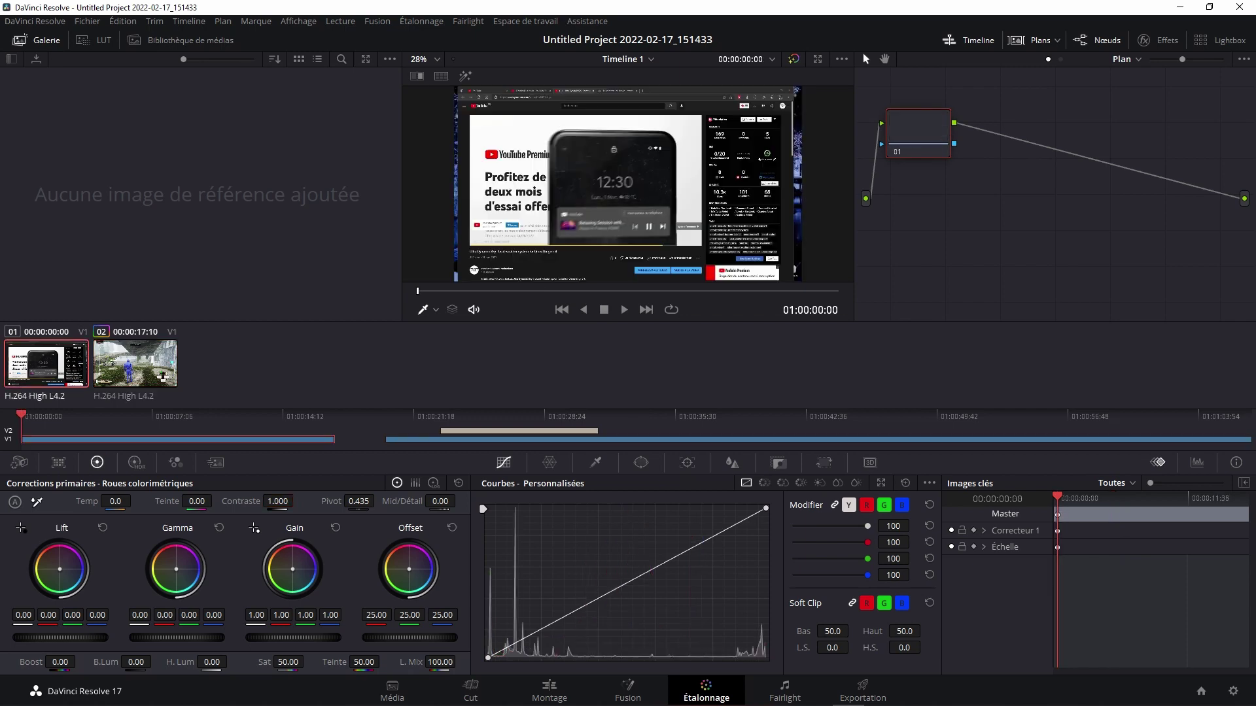
click(162, 416)
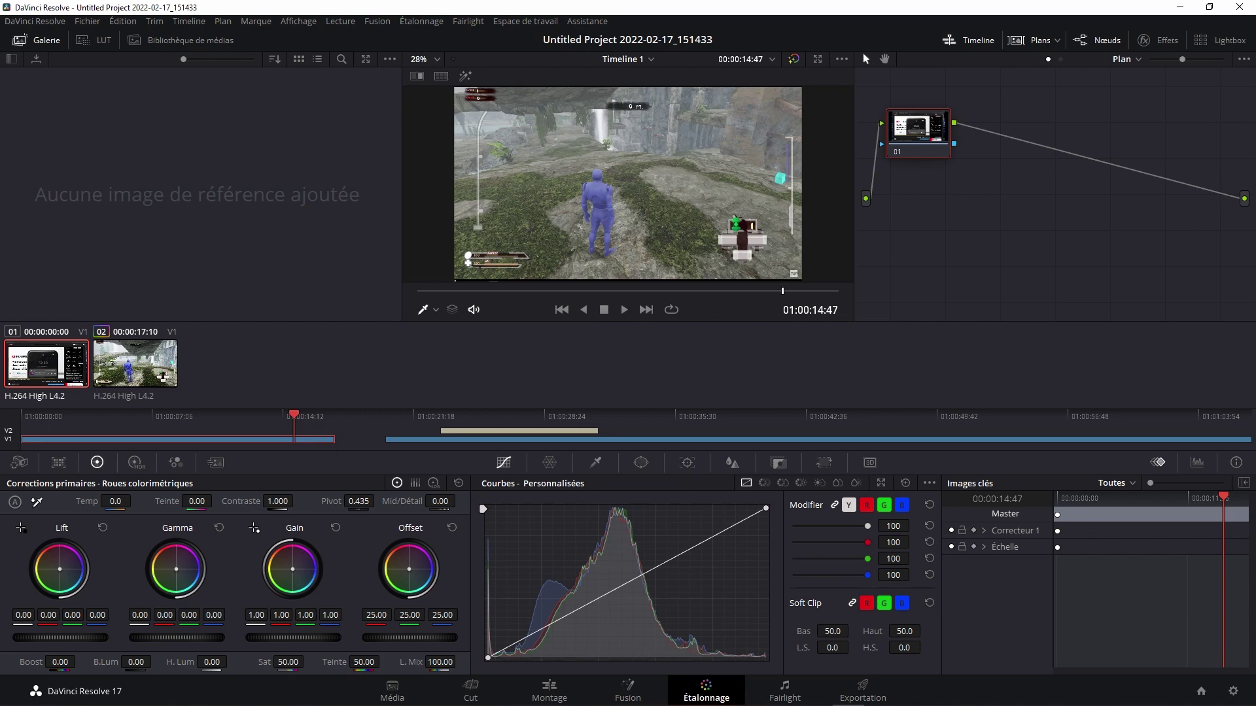
key(Down)
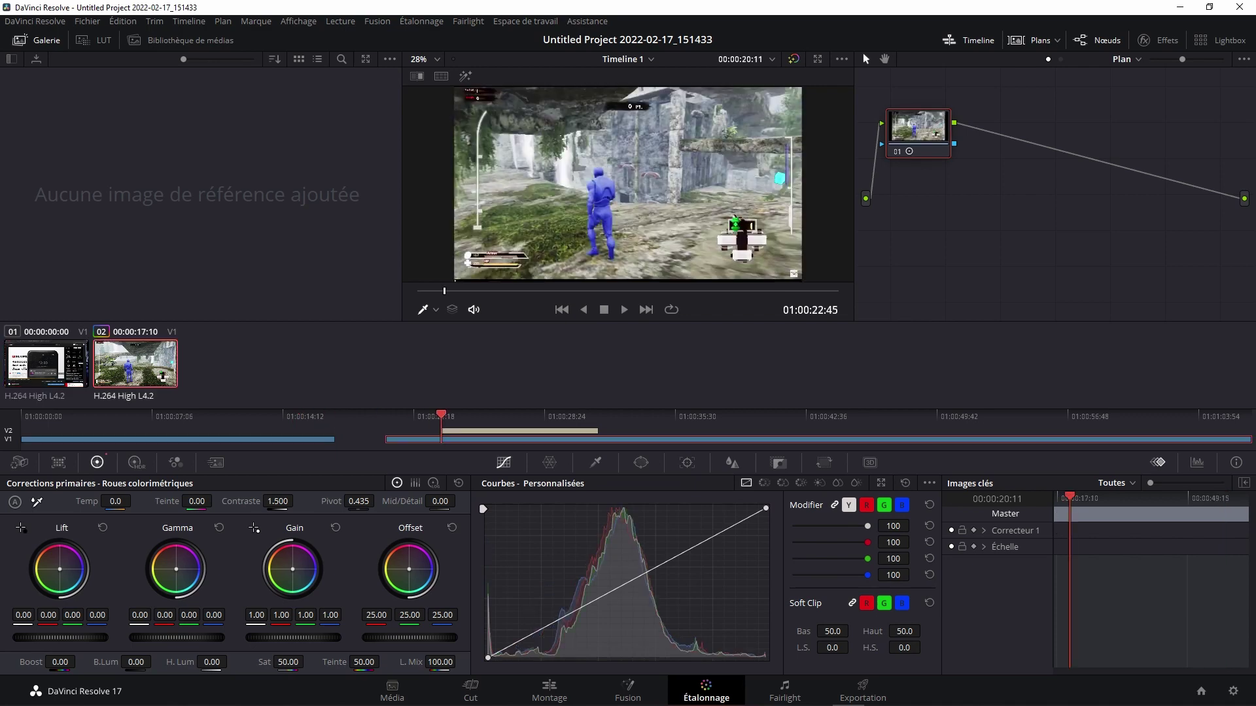
key(Up)
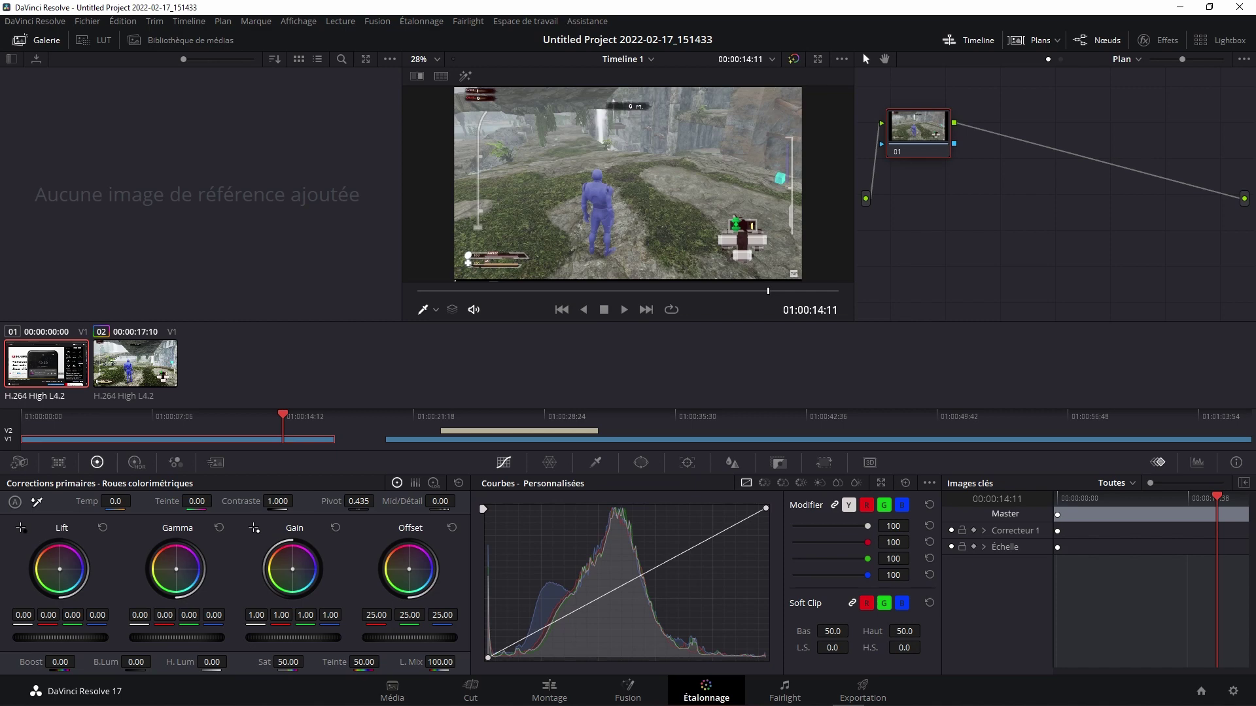
key(Down)
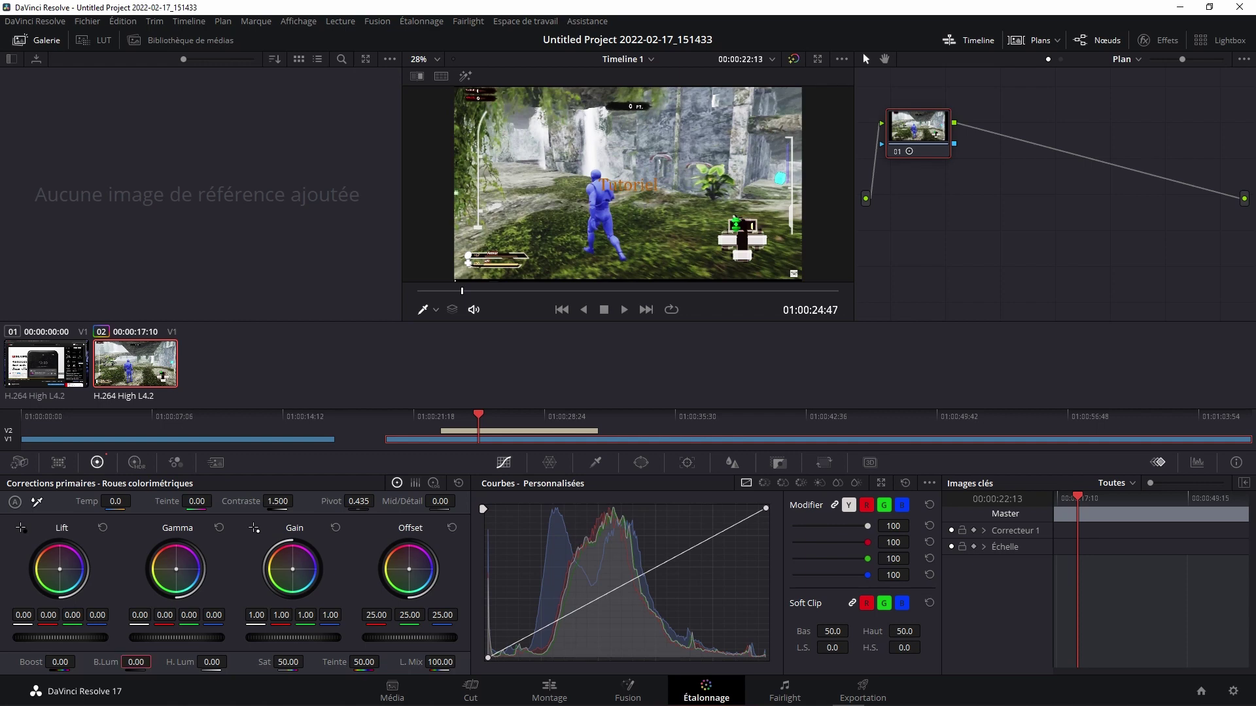
Step: Raise the shadows, reset saturation to its default 50, and set contrast to 1.1
drag(136, 662, 155, 662)
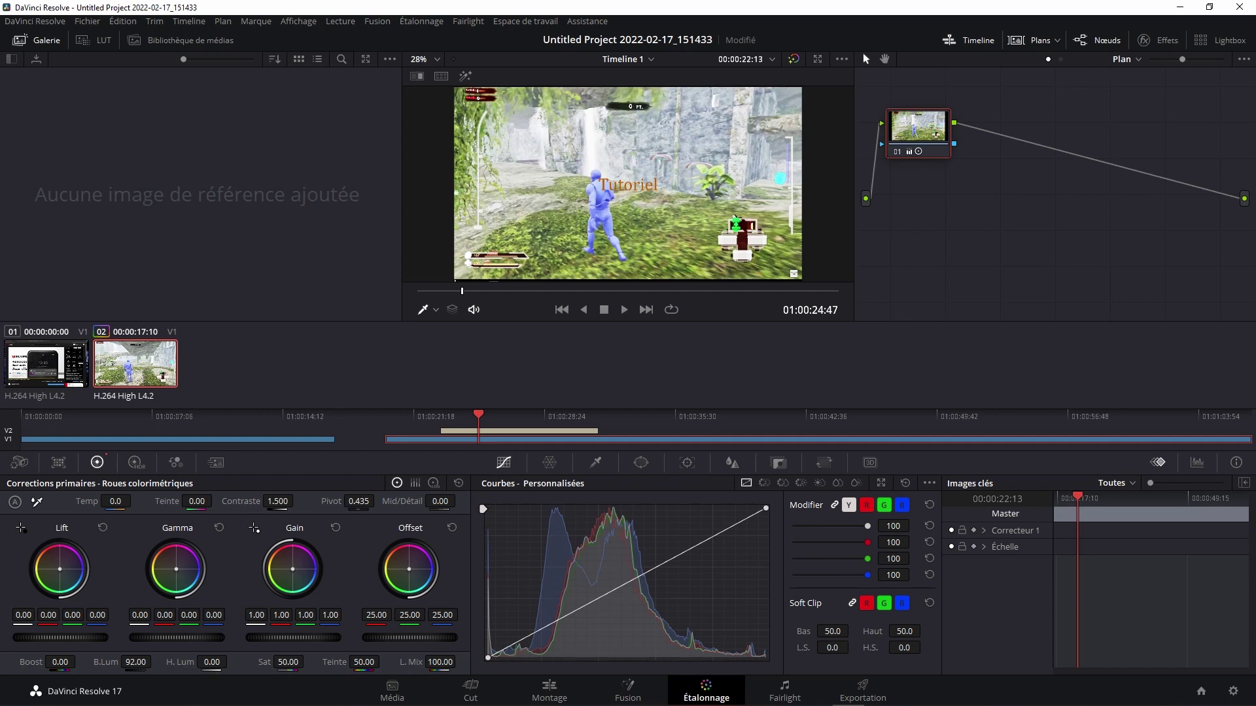
drag(307, 661, 307, 661)
double_click(264, 662)
click(277, 501)
text(1.1)
key(Return)
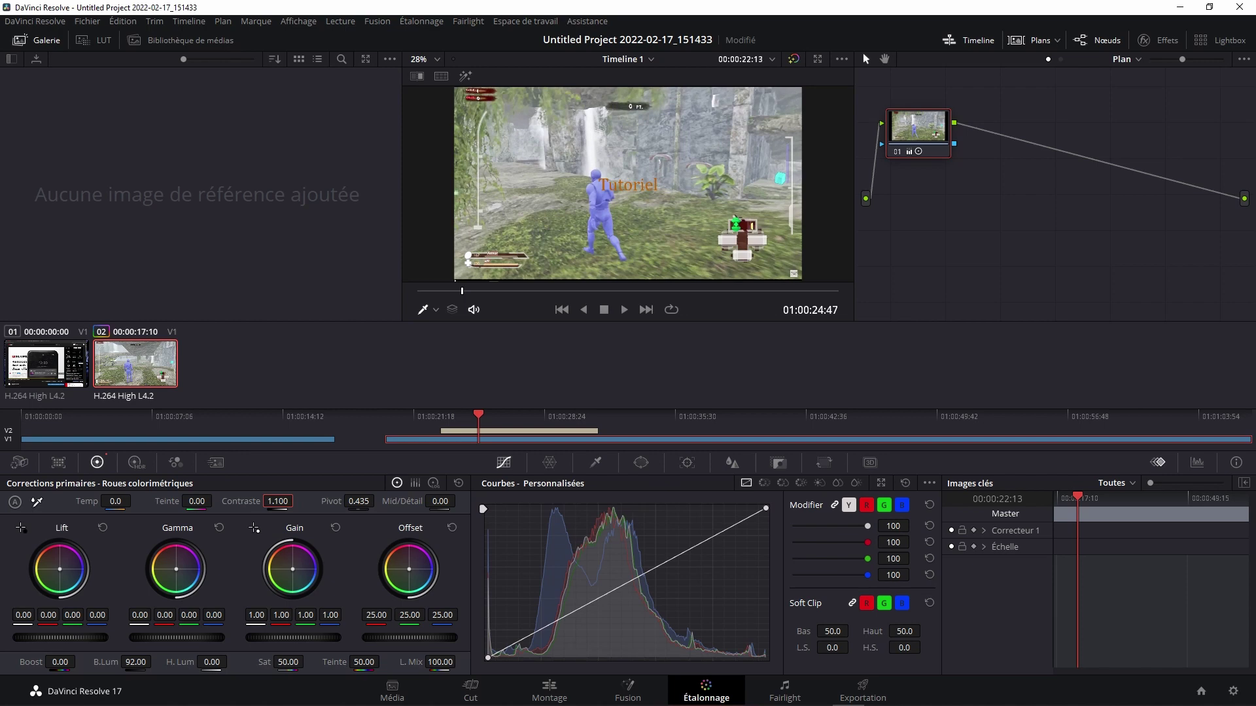
Step: Back on the Edit page, delete the first gameplay clip from the timeline and save
click(549, 690)
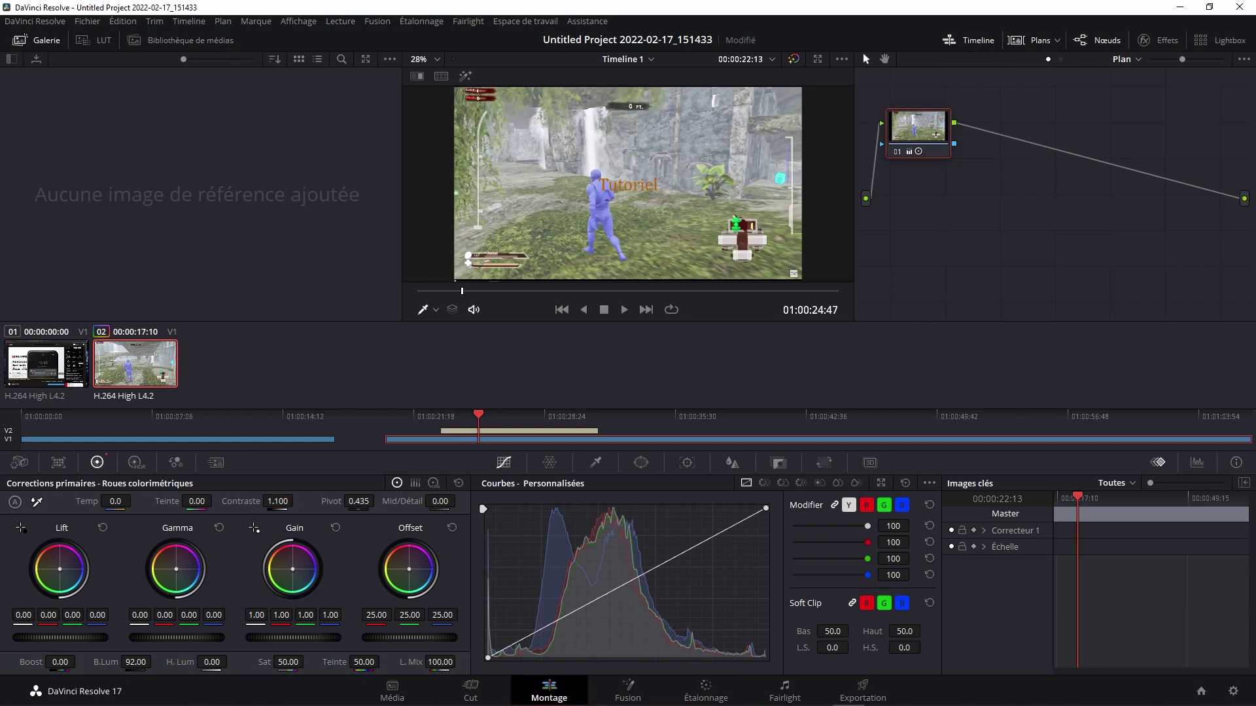
click(503, 579)
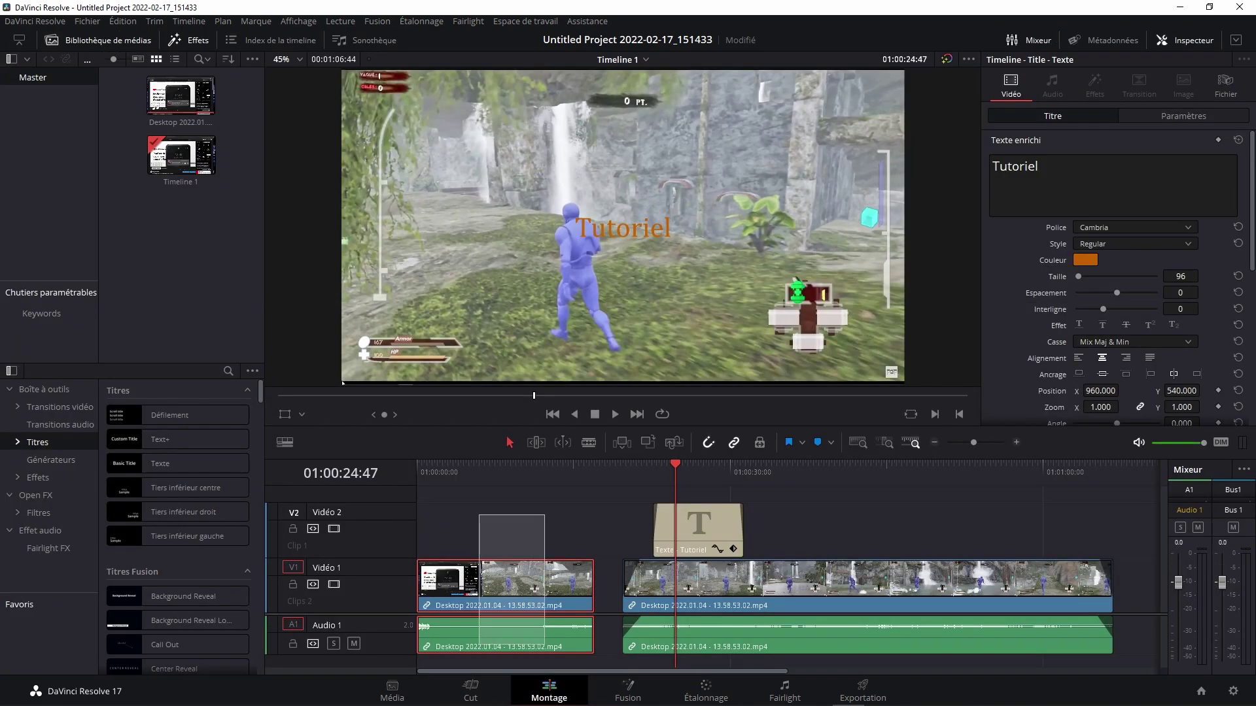
key(Delete)
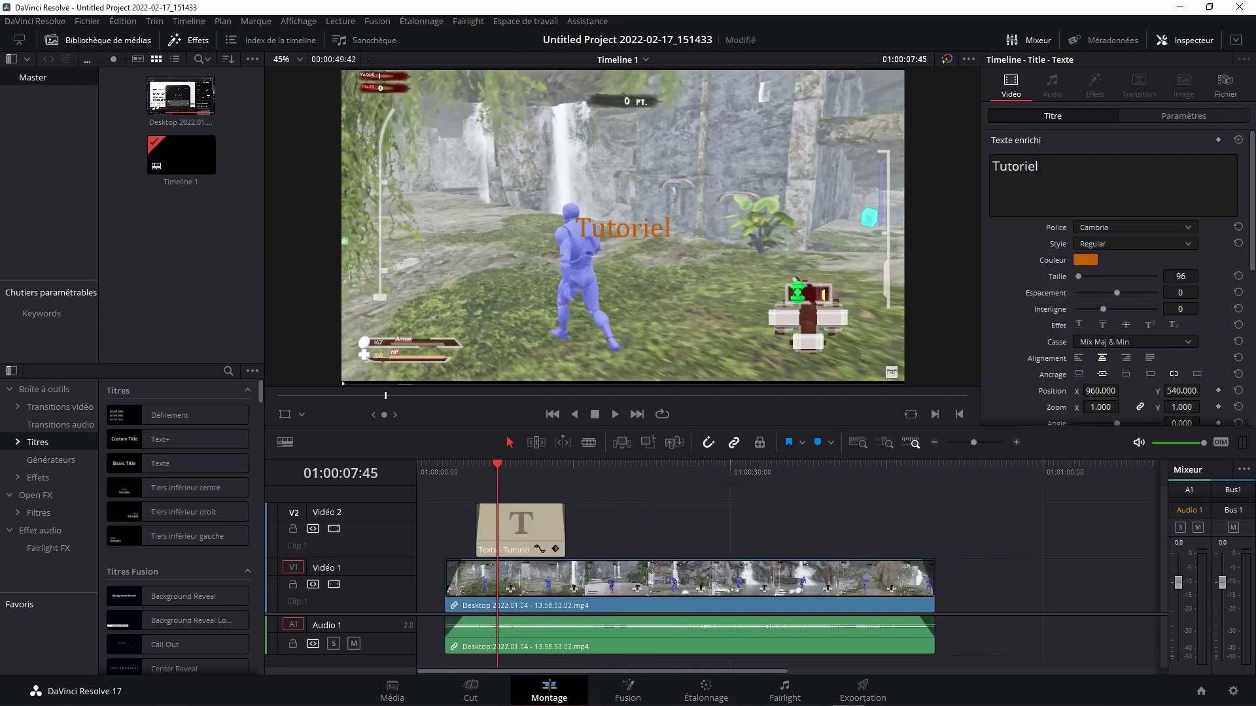
key(ctrl+s)
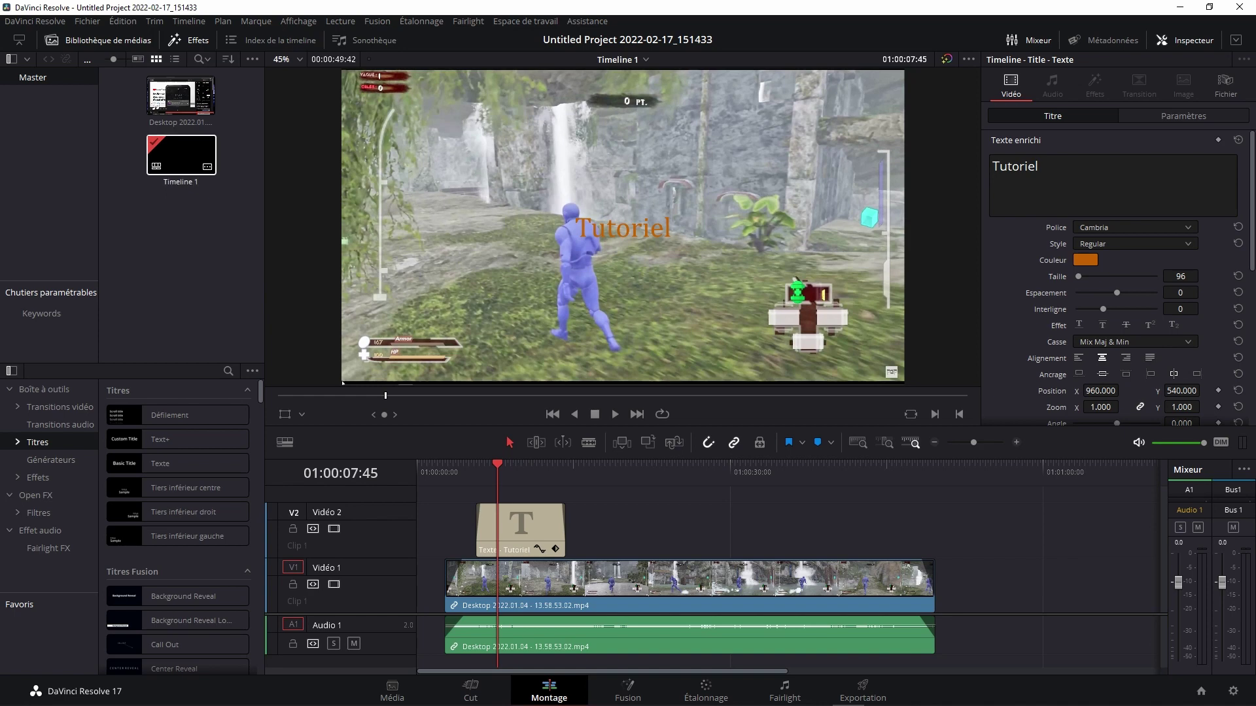
Step: Select every timeline clip and shift them all about 10 seconds later
click(180, 95)
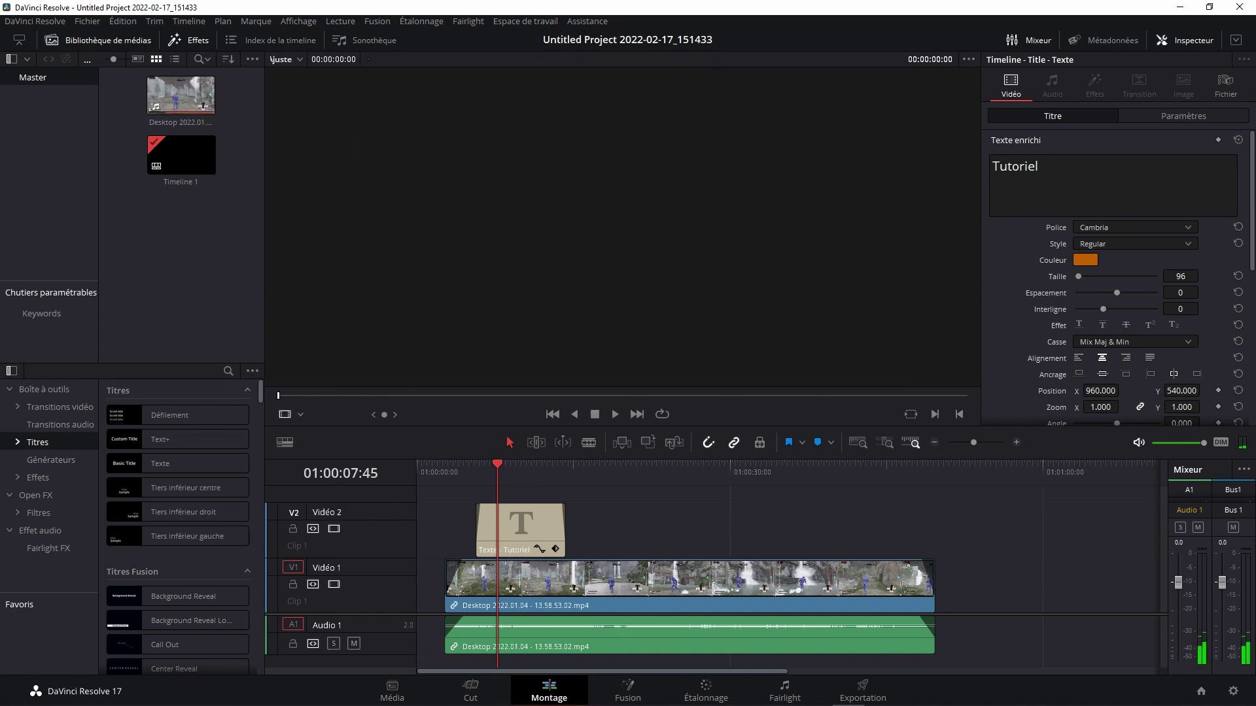
key(ctrl+a)
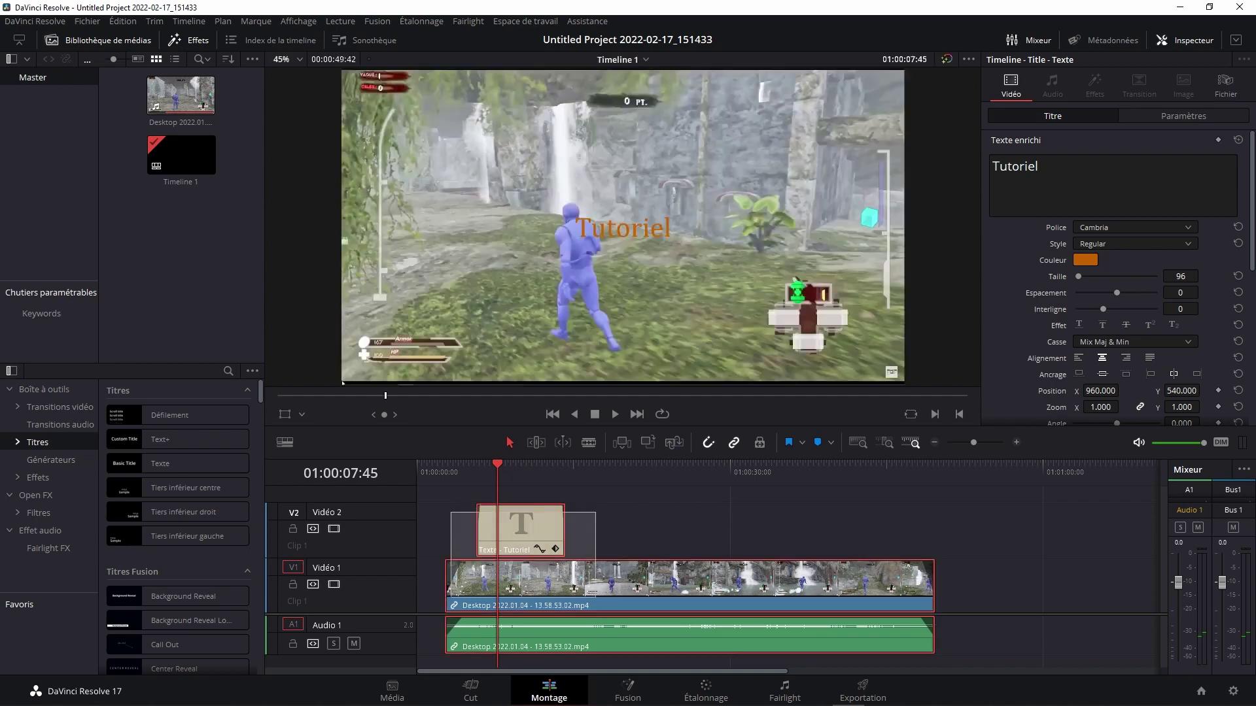
drag(654, 579, 761, 579)
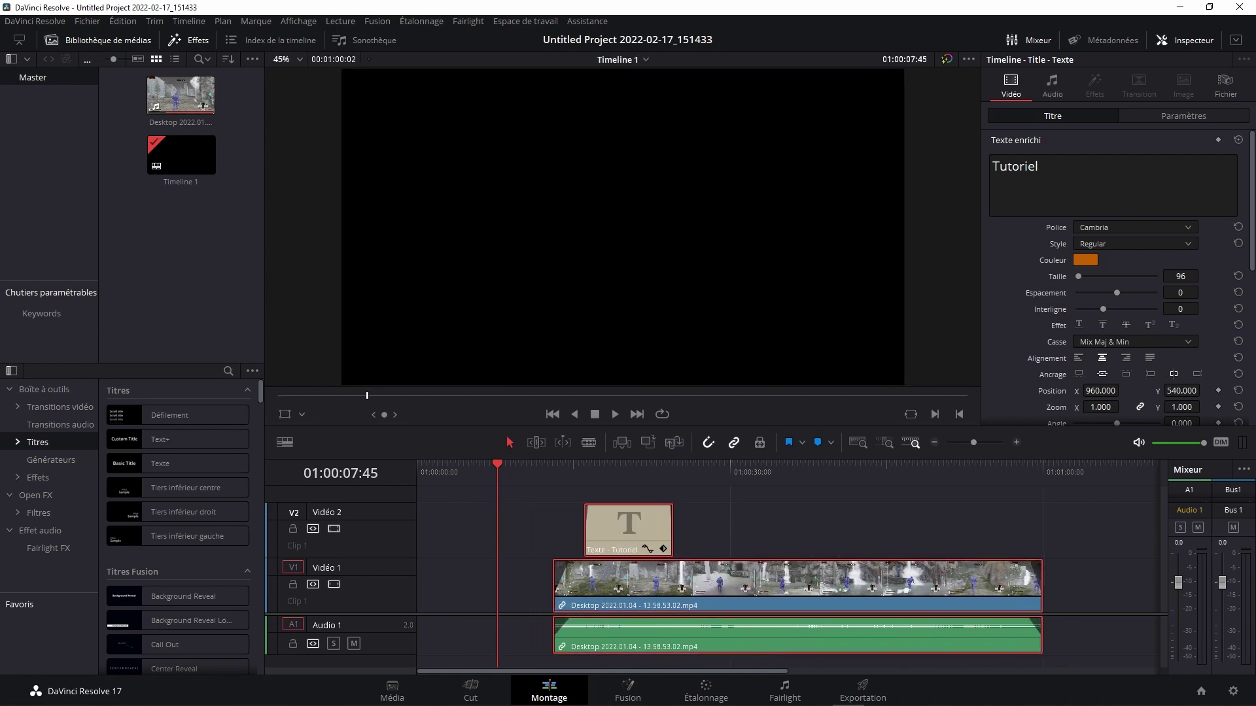
Step: Browse to D:\PGP_Video\Generique PGP and drag generique PGP mtuber.mp4 into the media pool
click(207, 693)
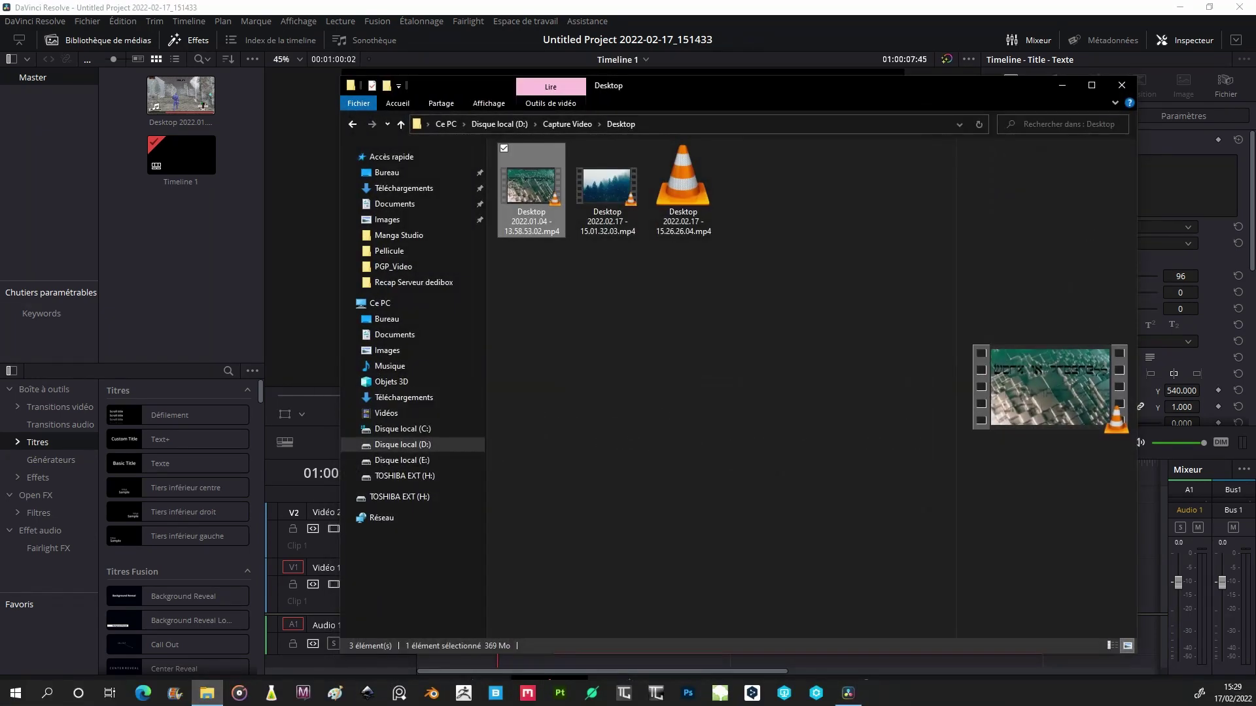
click(395, 445)
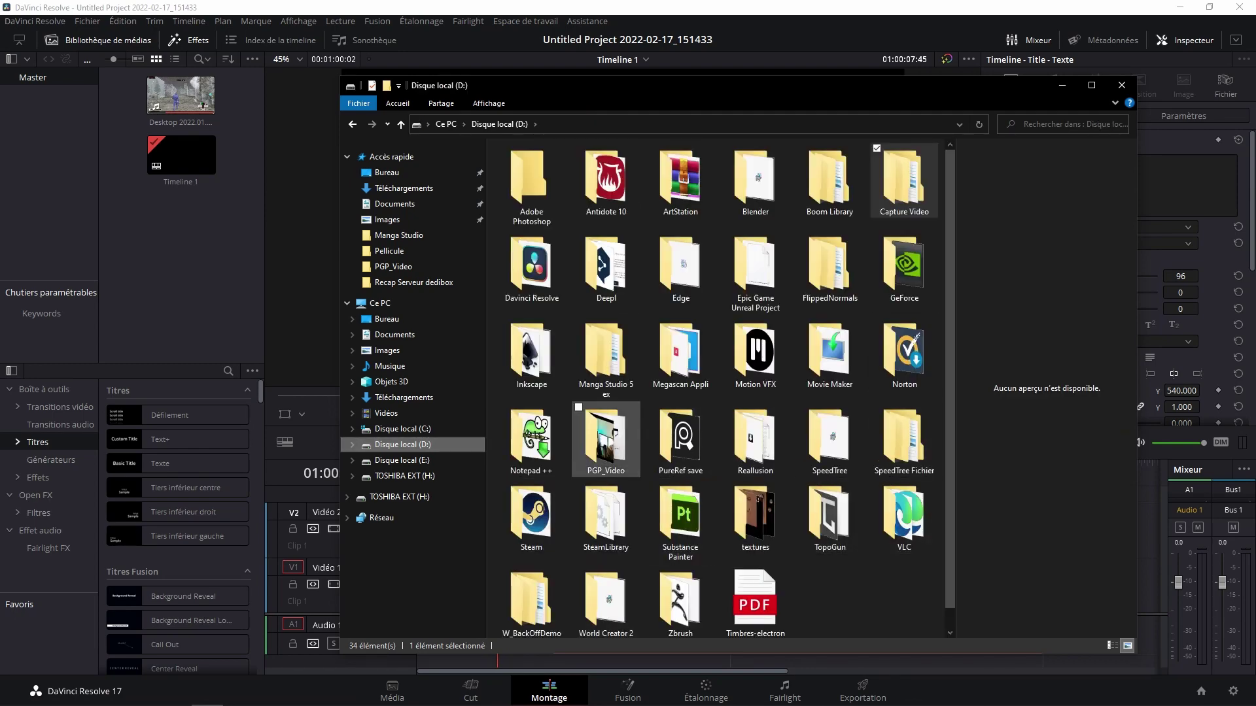
double_click(605, 440)
double_click(683, 187)
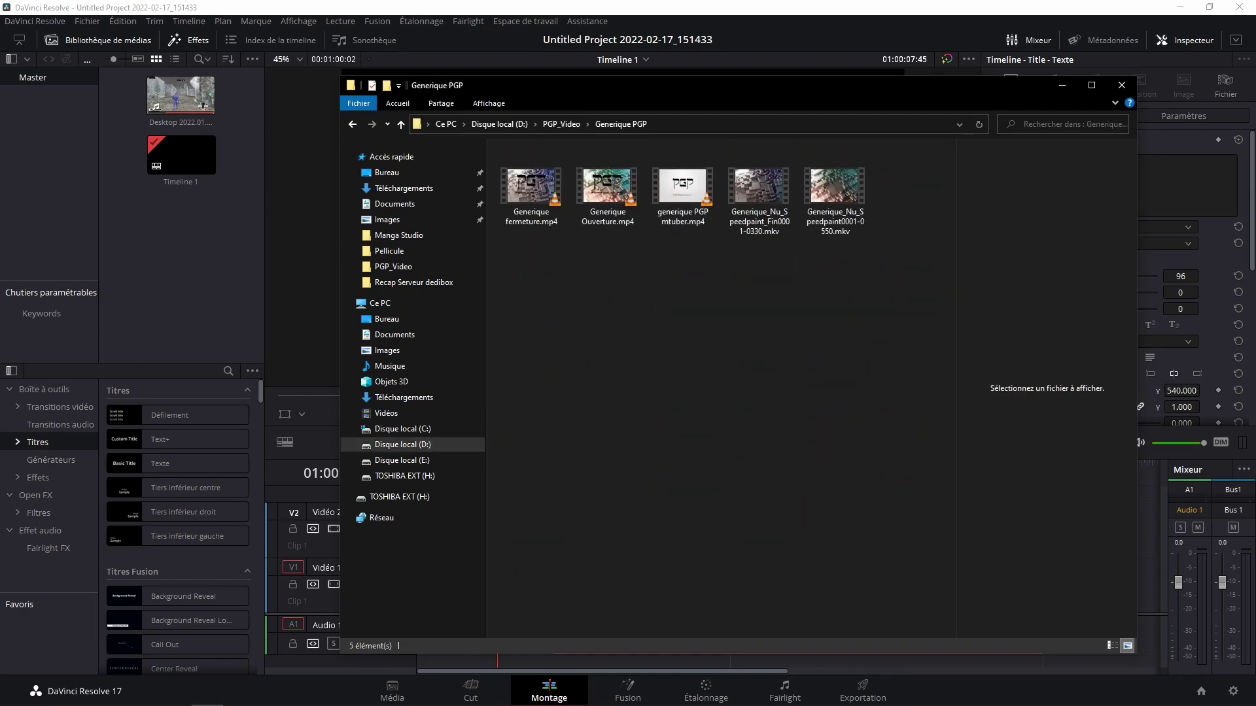
drag(682, 189, 121, 265)
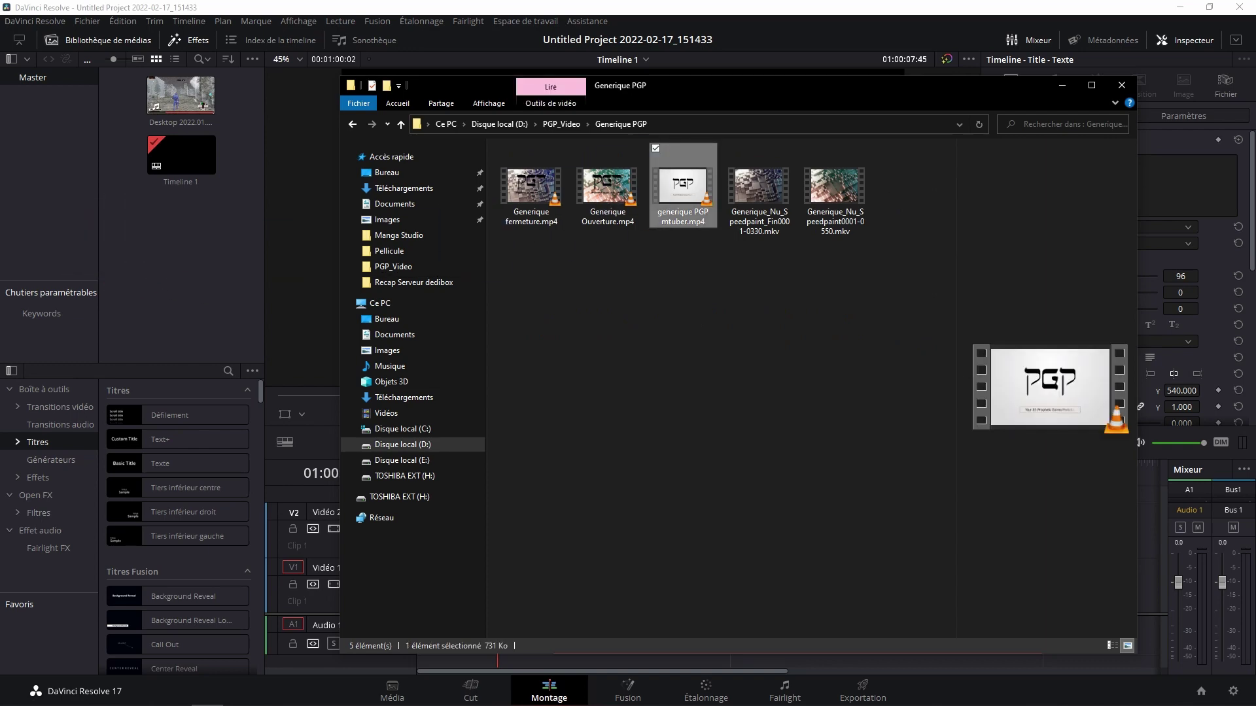
Step: Place the PGP logo clip at the timeline start, slide title and footage against it, and save
click(1062, 85)
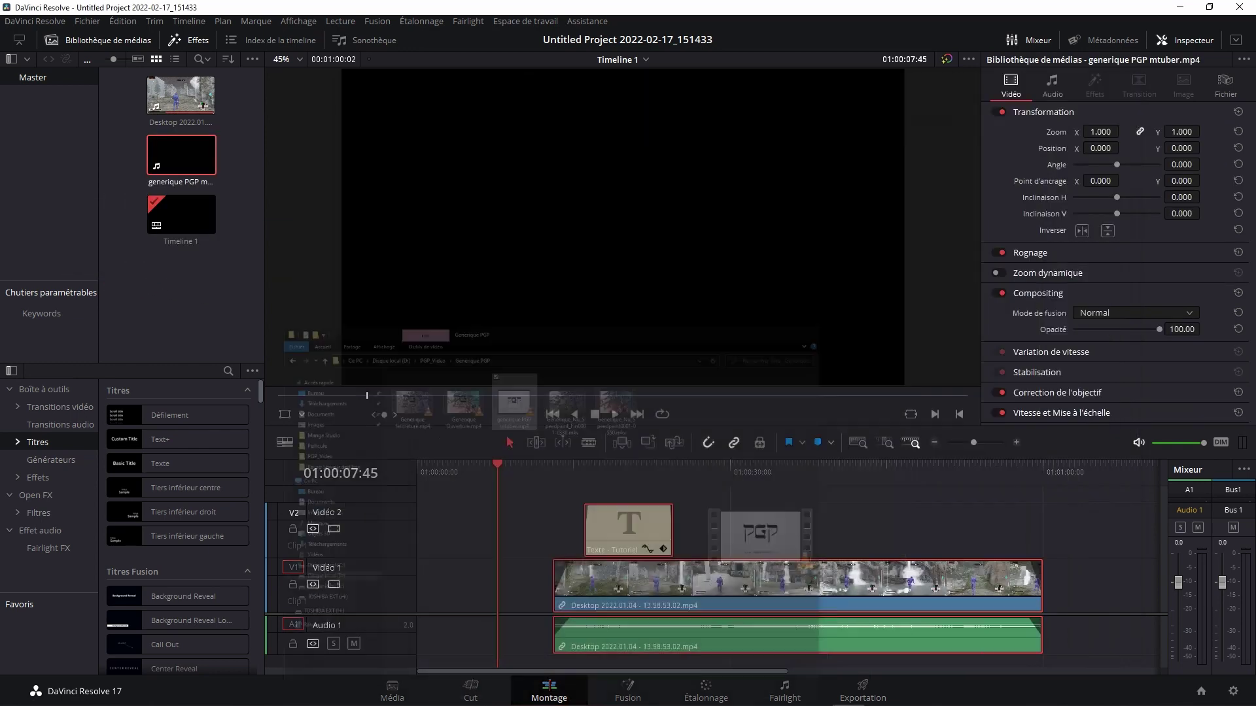
drag(181, 155, 419, 570)
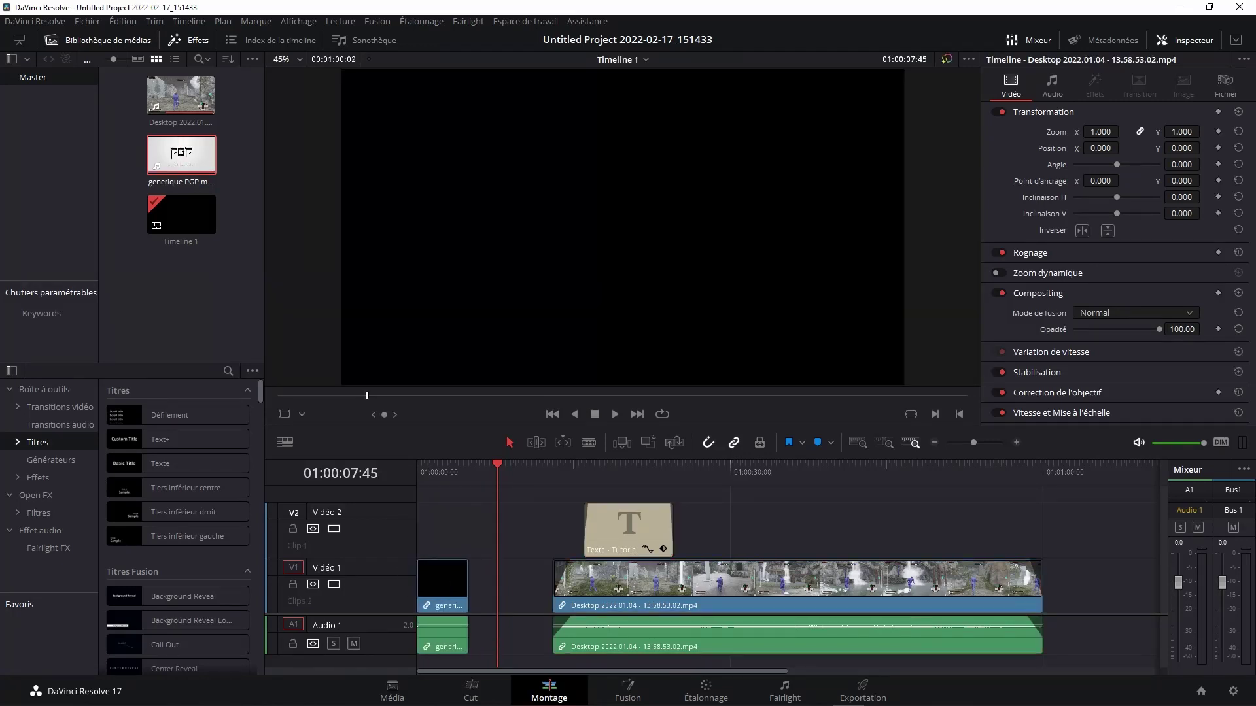
drag(530, 505, 677, 627)
drag(755, 647, 669, 647)
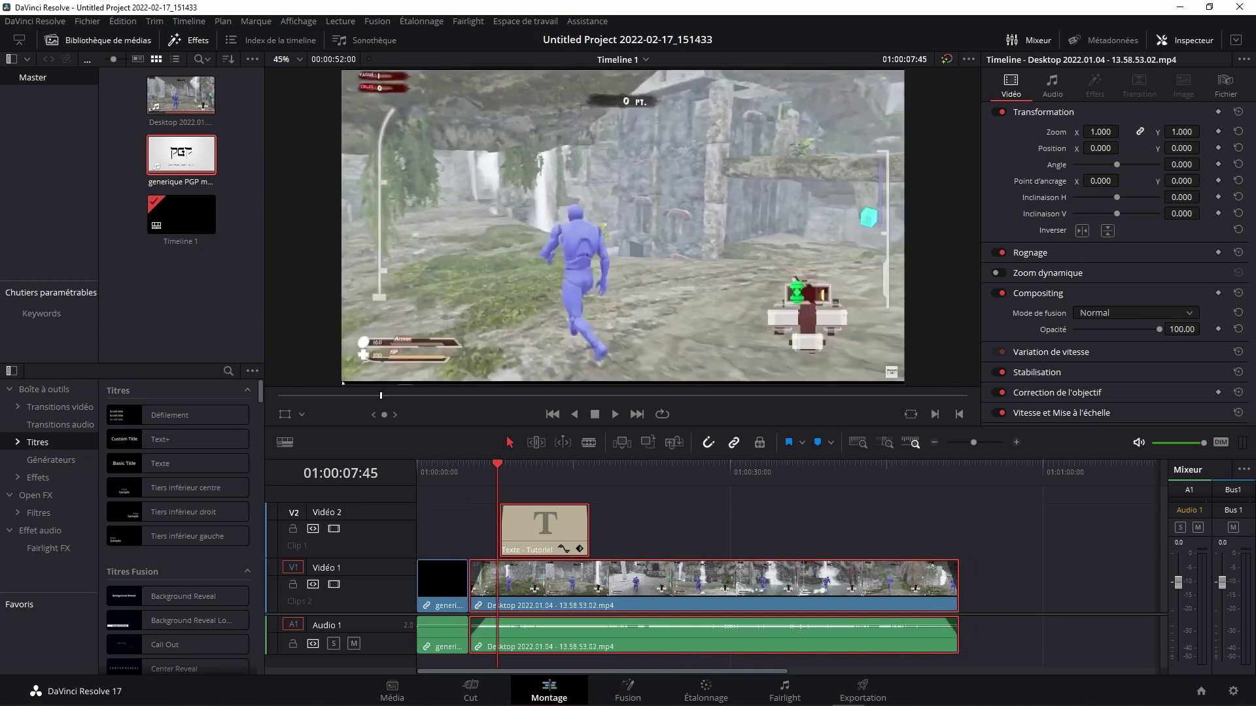
key(ctrl+s)
Step: Preview the logo-to-gameplay transition, add another PGP logo clip after the footage, and save
drag(469, 465, 437, 466)
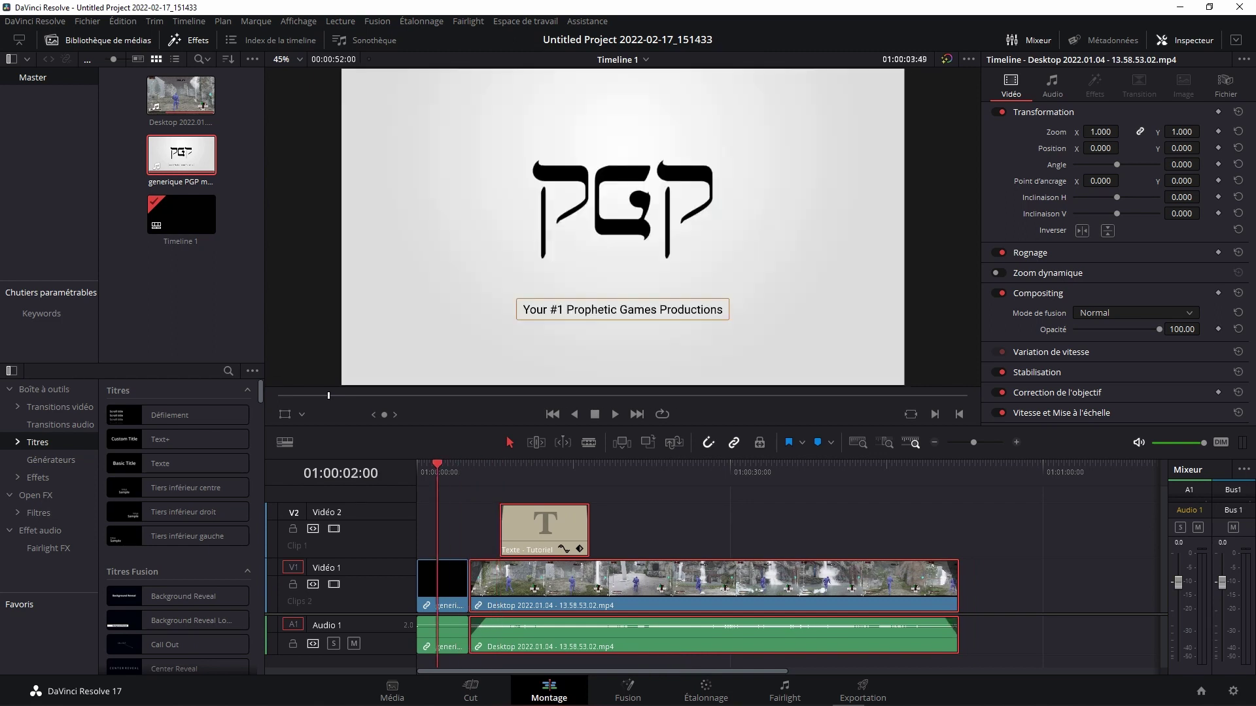
key(space)
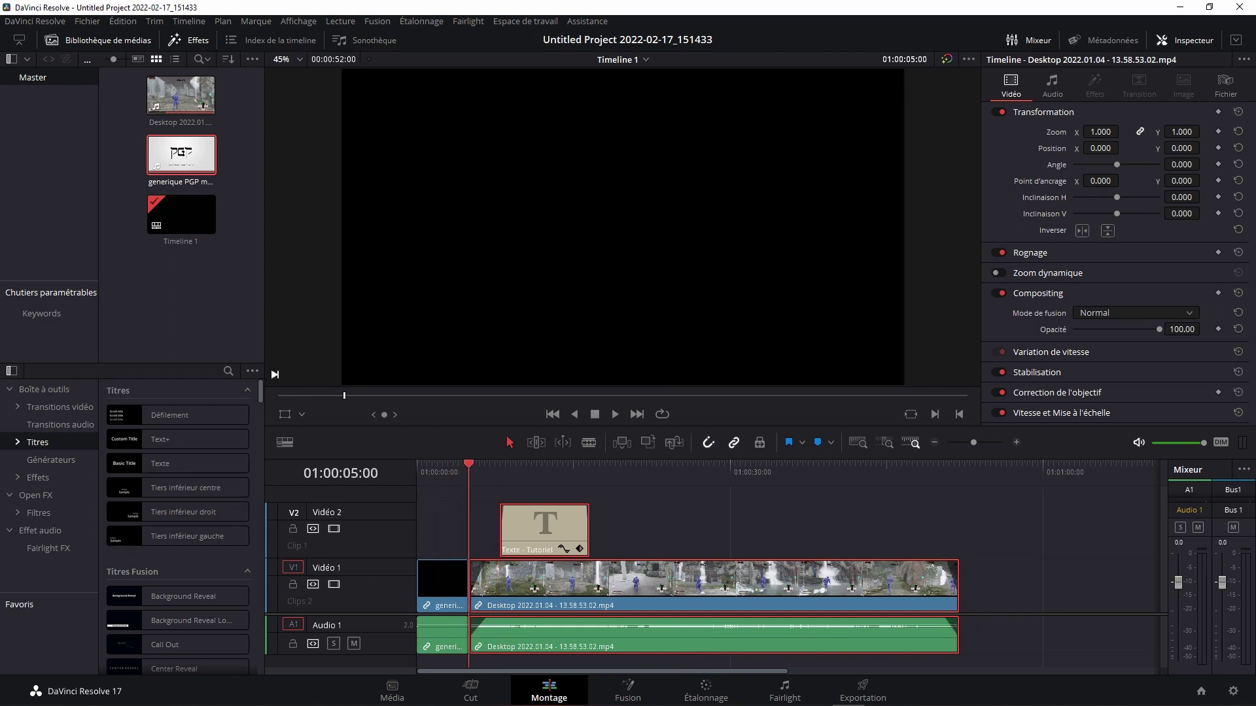
drag(181, 155, 970, 595)
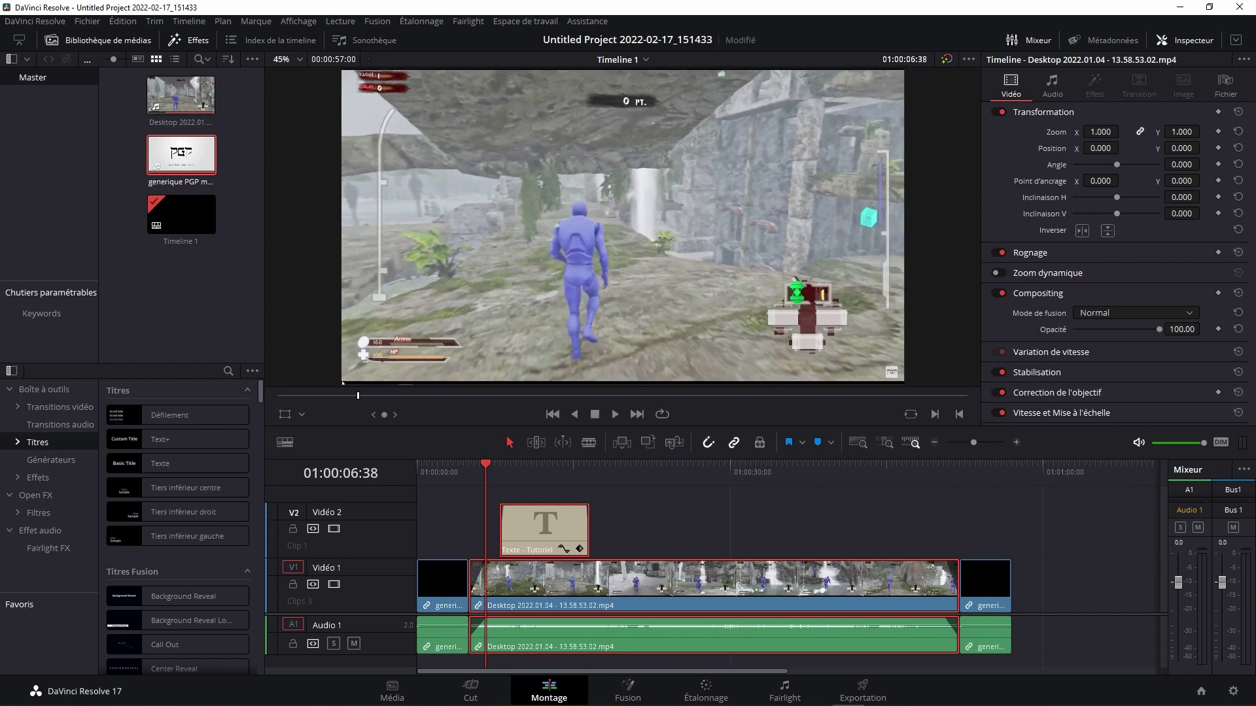
key(ctrl+s)
Step: From Musique > Ma musique, drag Cheel__Sunset_Dream.mp3 into the media pool and hide Explorer
click(207, 698)
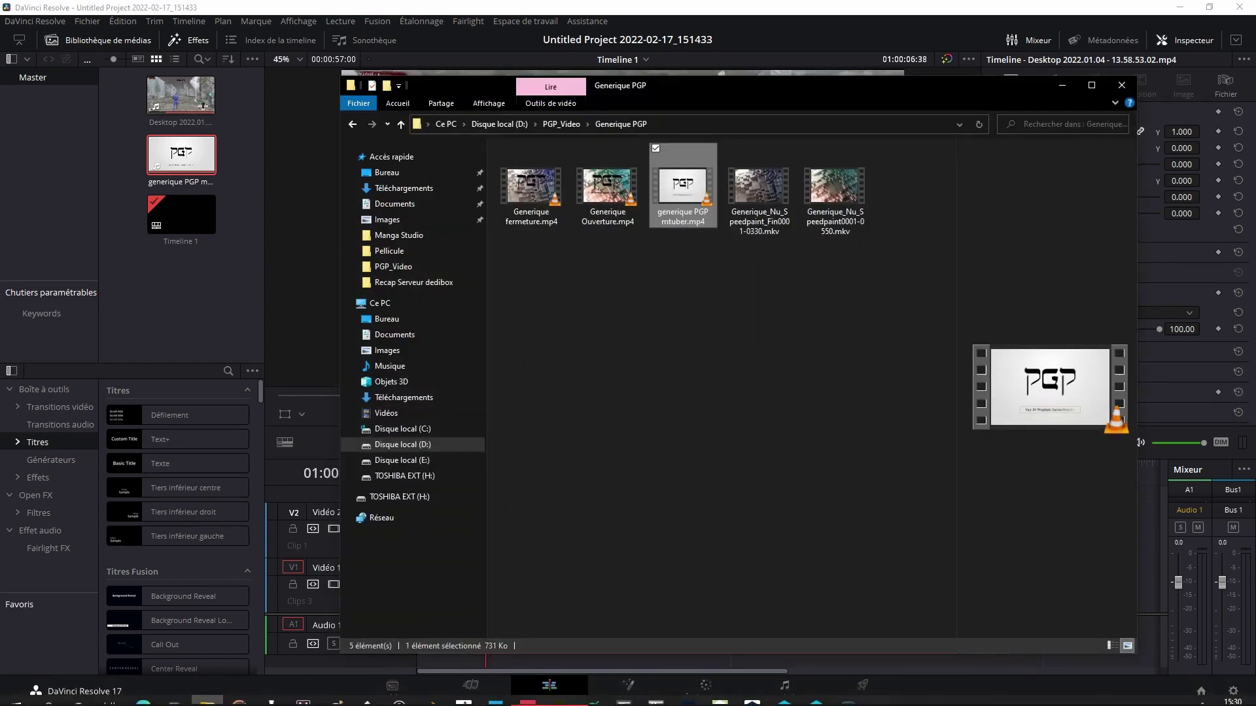
click(390, 366)
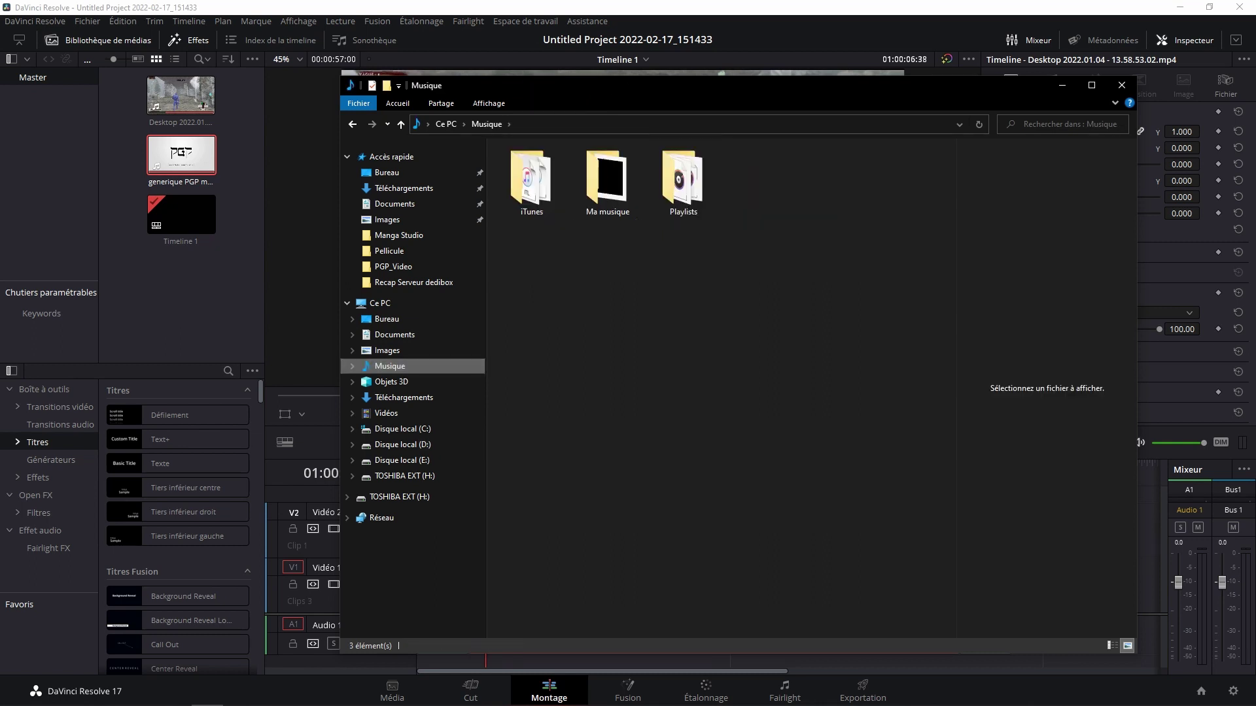
double_click(607, 180)
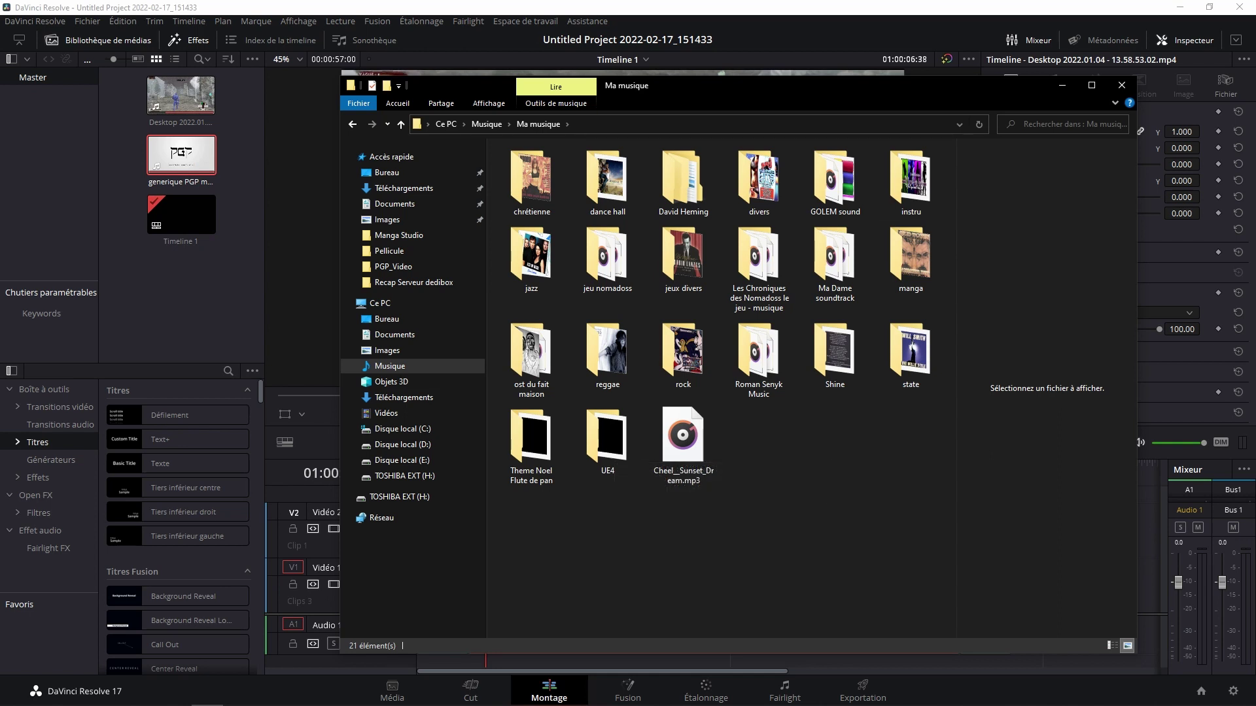
drag(851, 85, 879, 45)
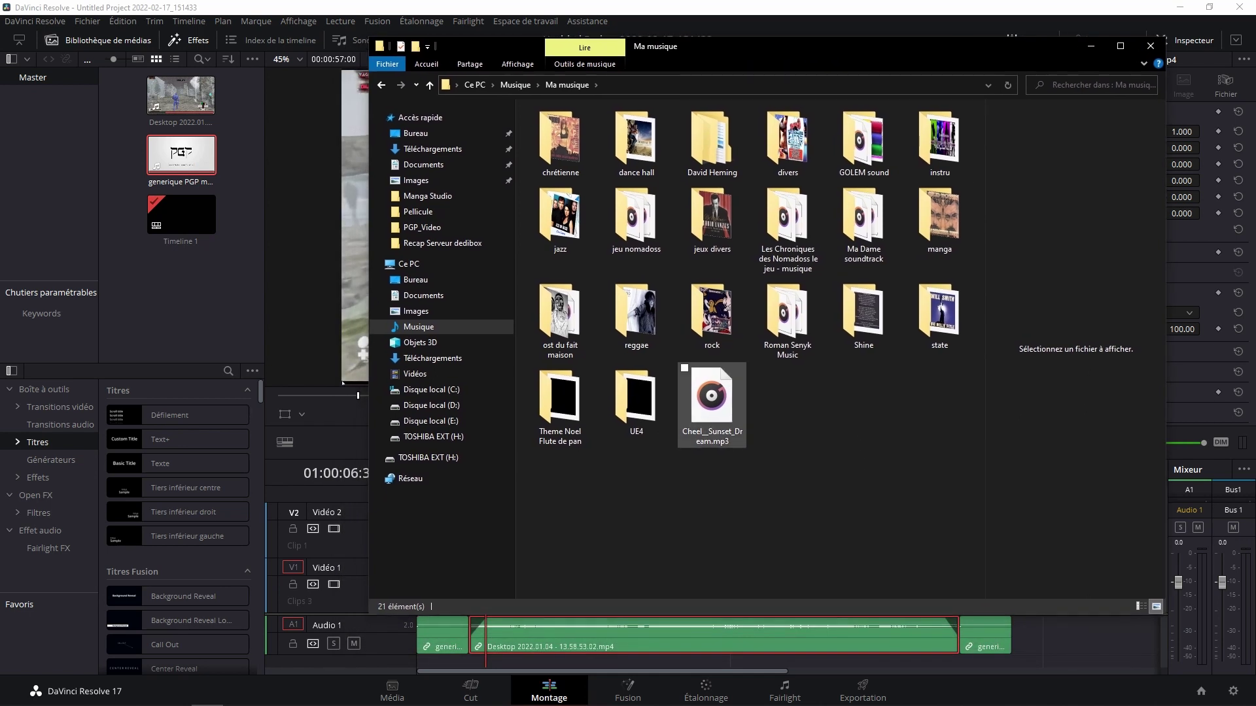
drag(712, 400, 178, 268)
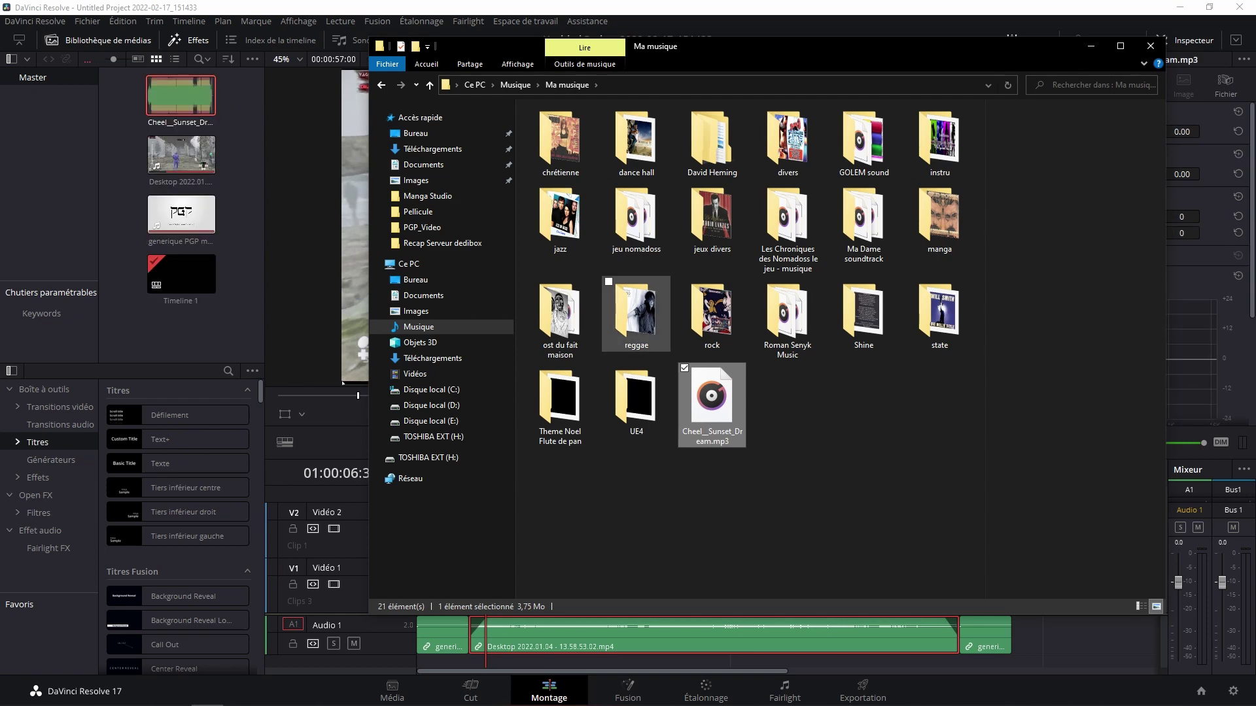
click(1090, 45)
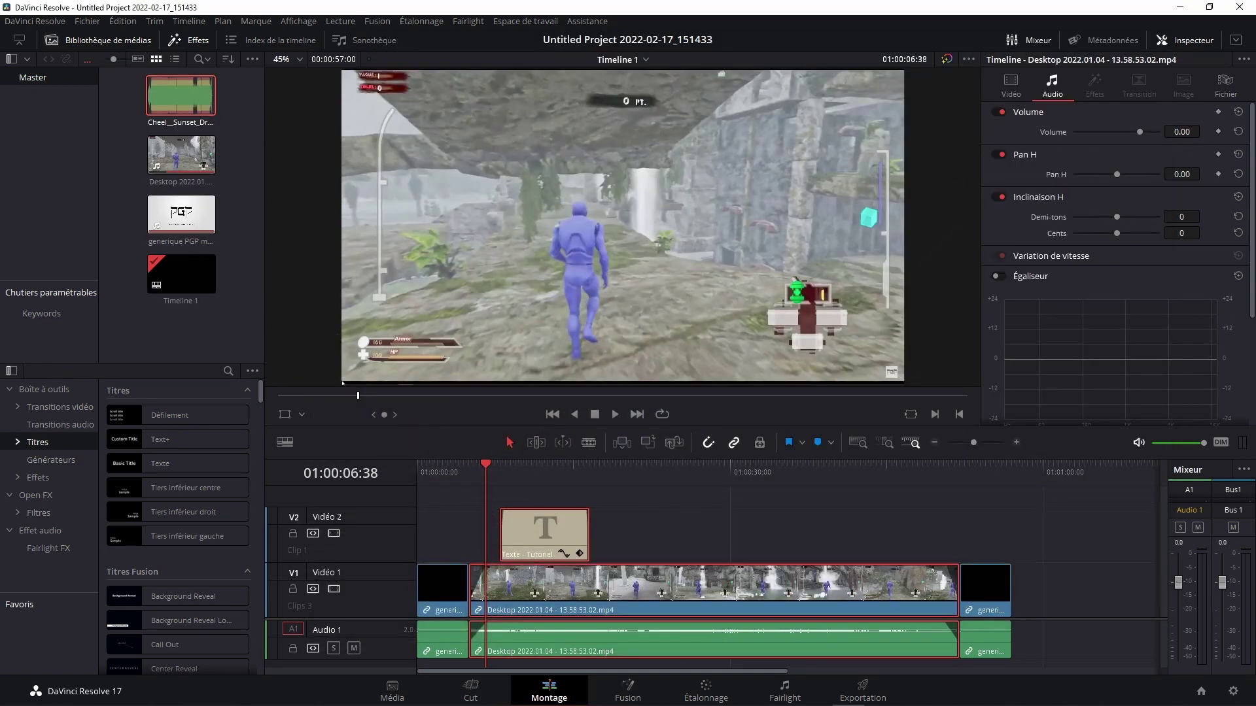
Step: Drop Cheel__Sunset_Dream.mp3 onto a new Audio 2 track and play back the edit with music
scroll(719, 569, down, 2)
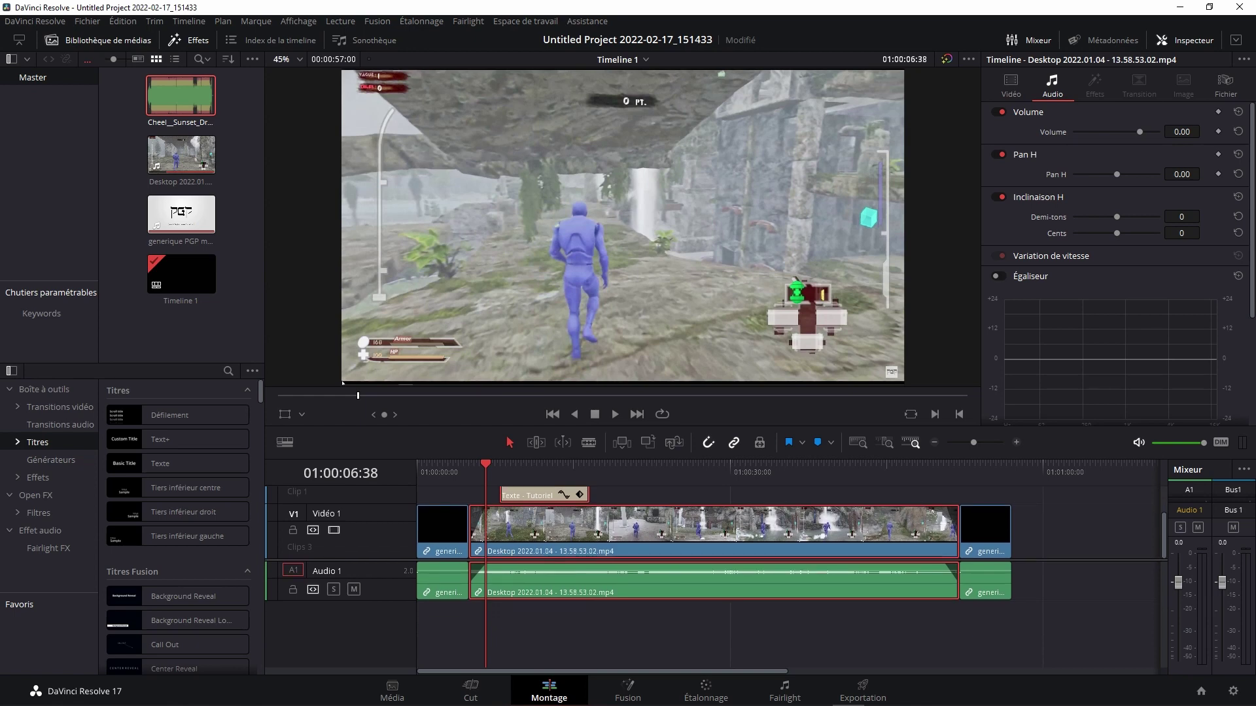
mouse_move(180, 95)
mouse_down()
mouse_move(497, 621)
mouse_move(464, 627)
mouse_up()
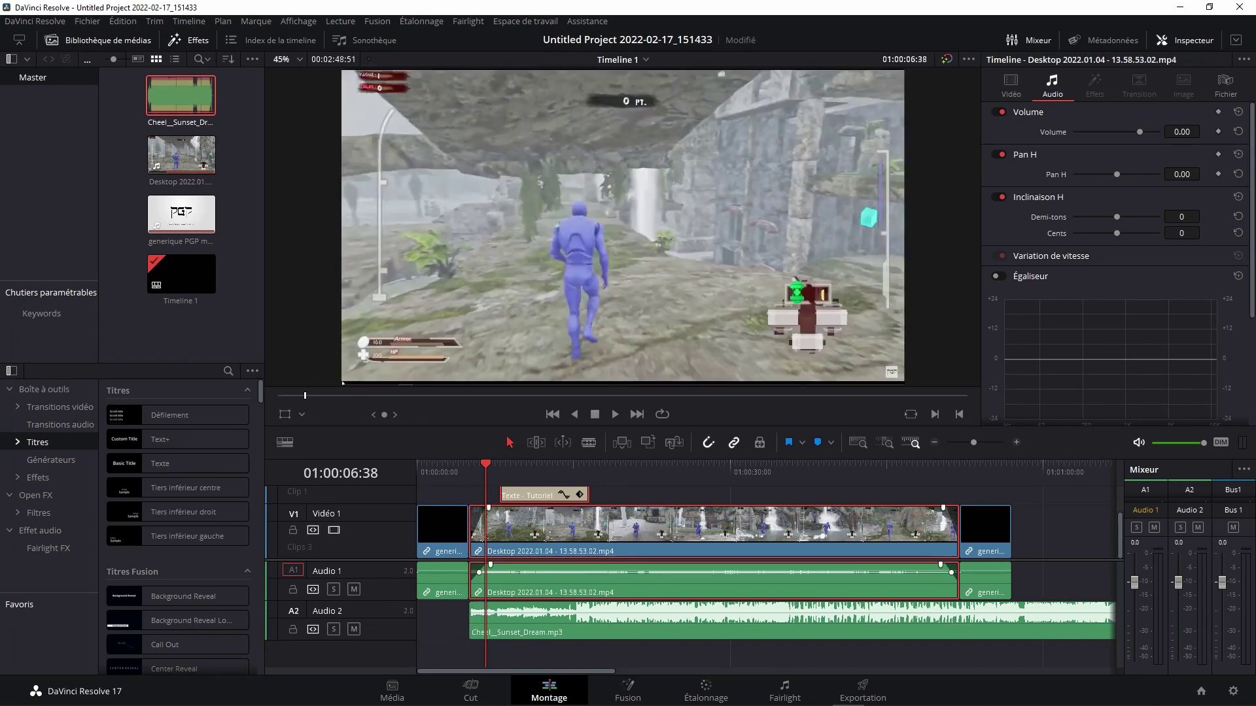
key(space)
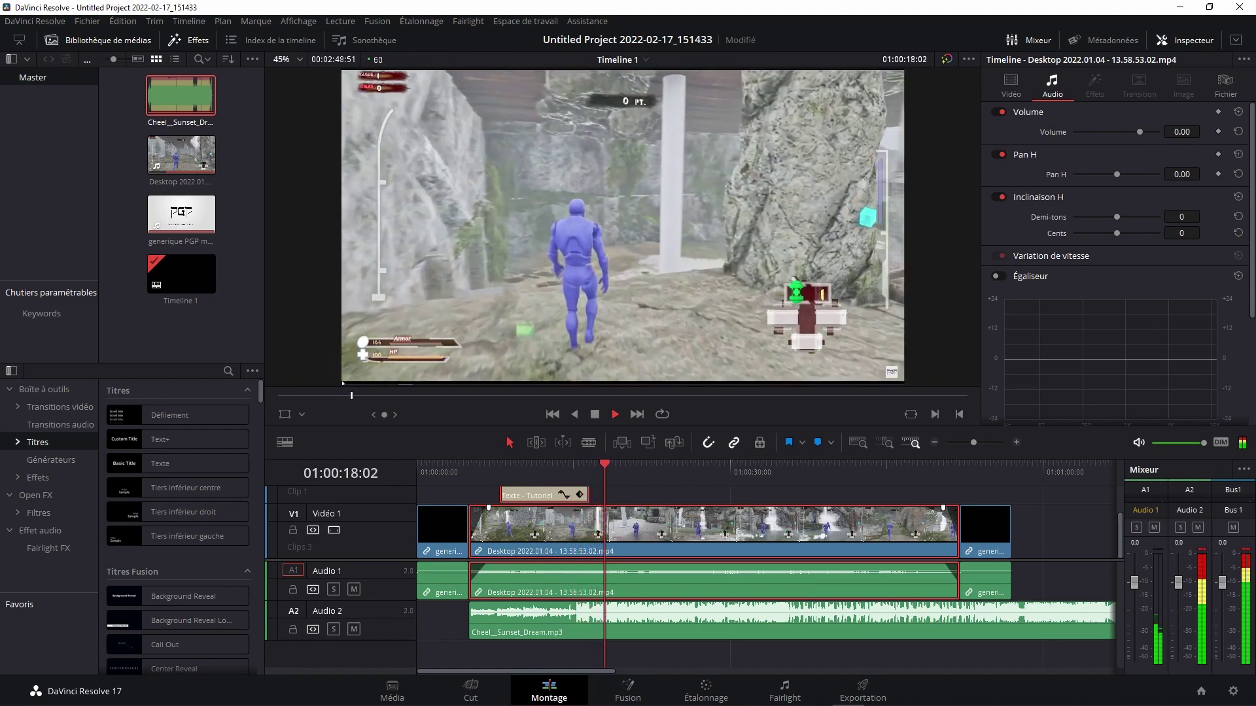
key(space)
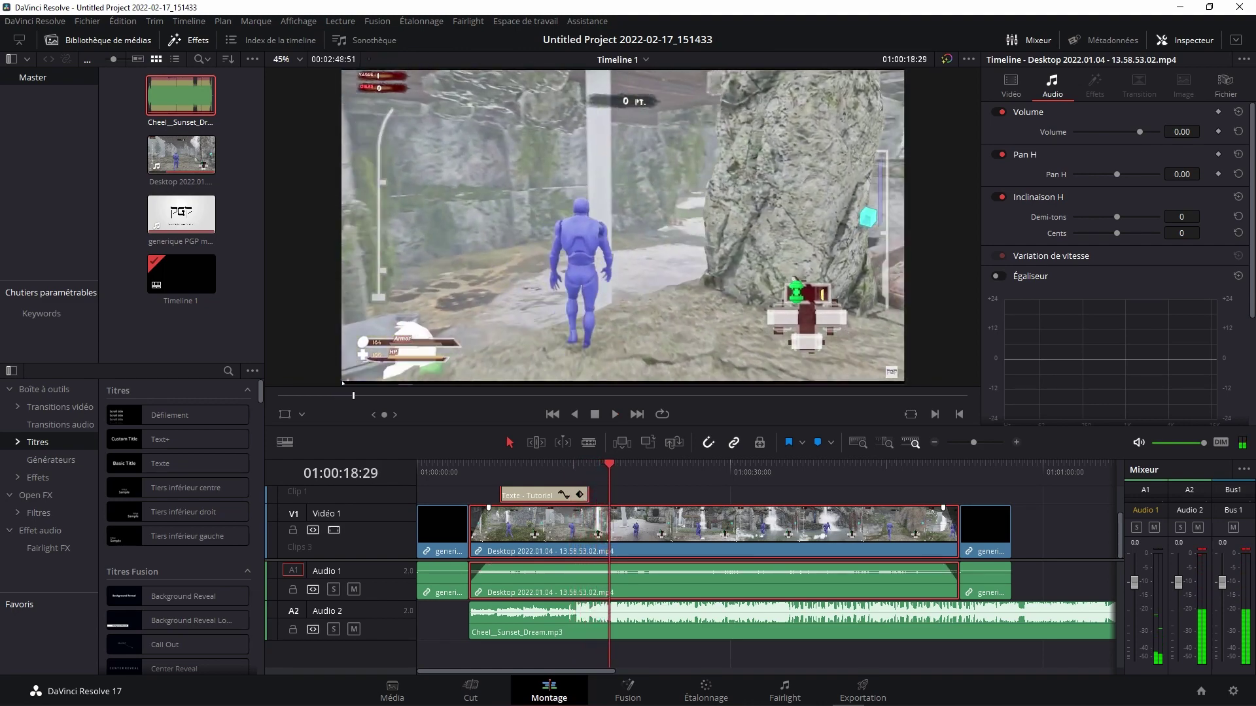
key(ctrl+minus)
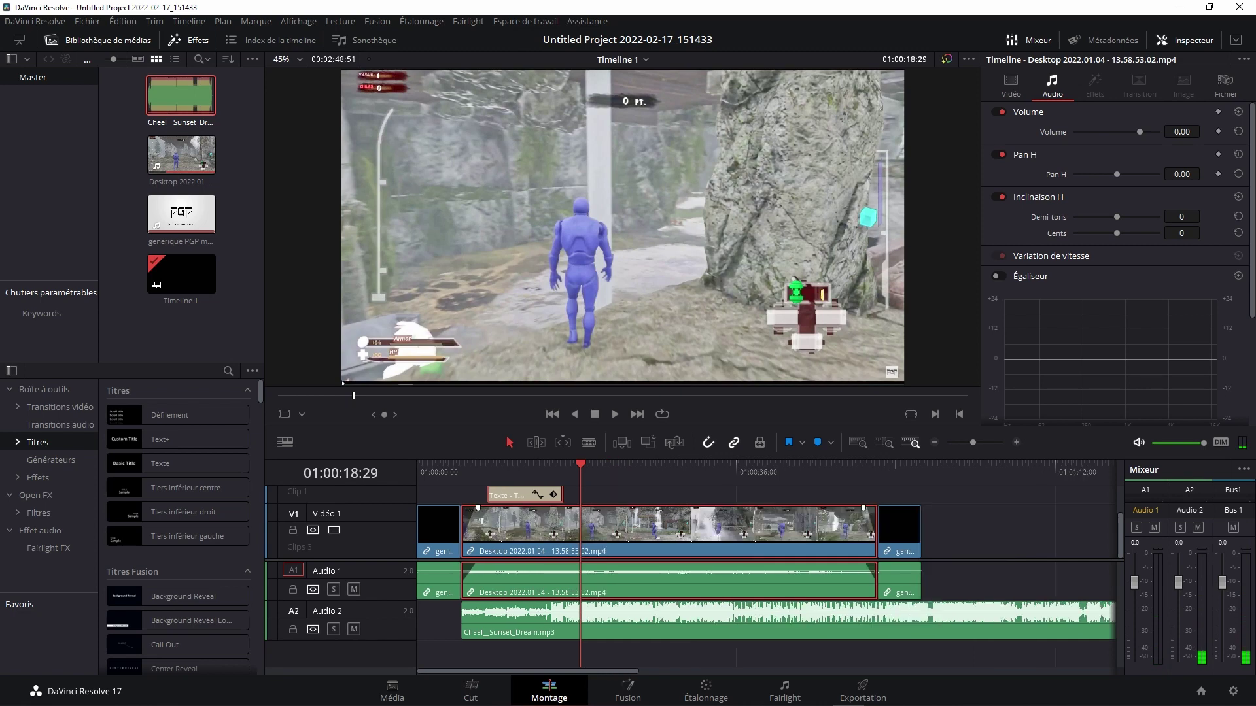
key(ctrl+equal)
key(ctrl+equal)
key(ctrl+equal)
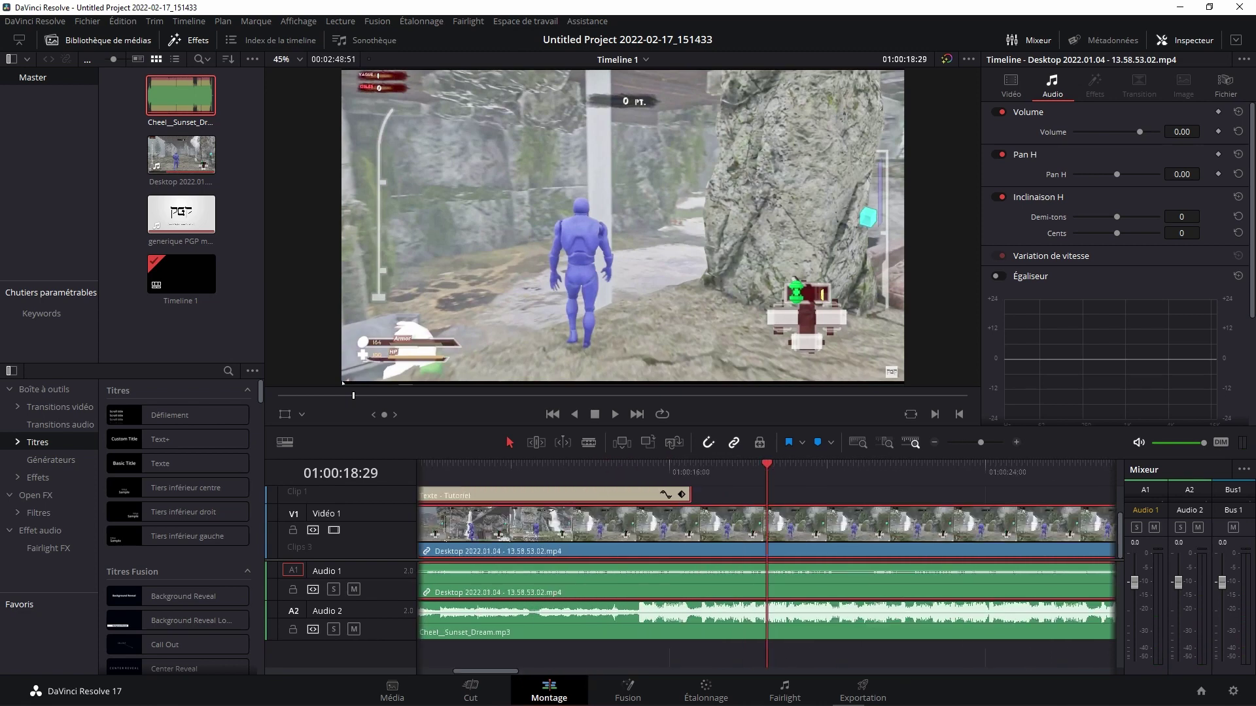
key(ctrl+equal)
Step: Zoom out to show the whole edit and try adjusting where the music clip ends
key(ctrl+minus)
key(ctrl+minus)
key(ctrl+minus)
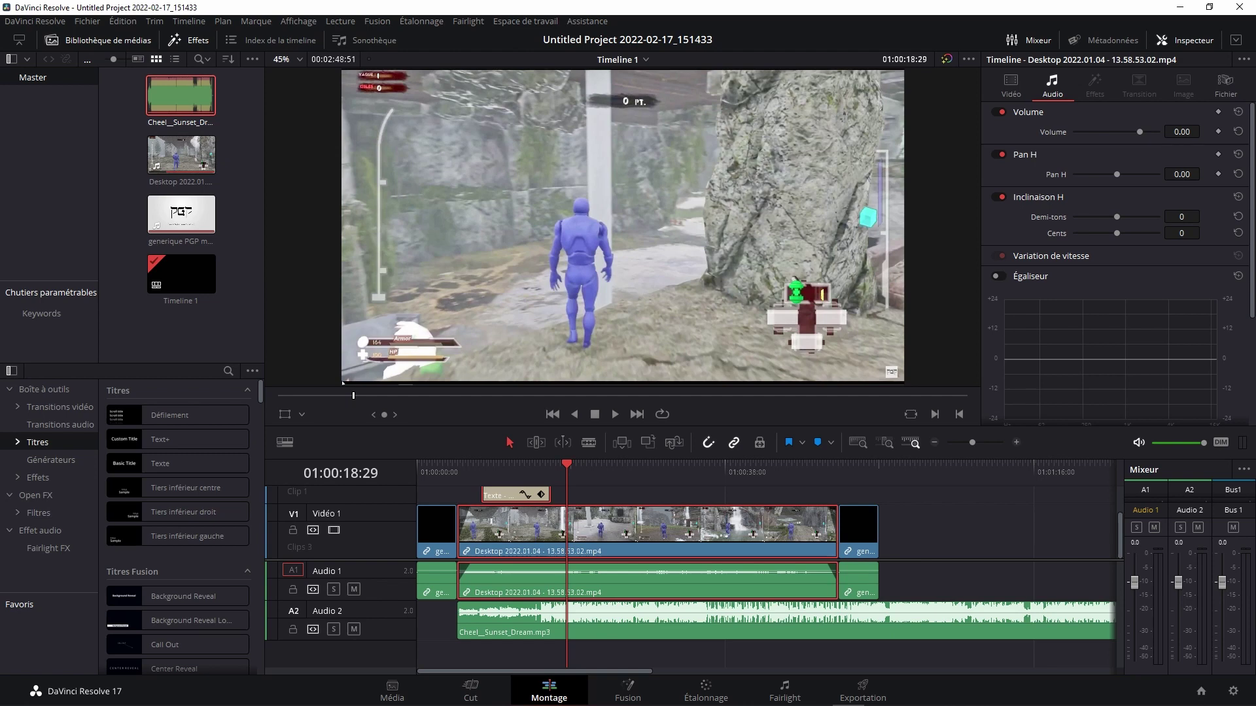
key(ctrl+minus)
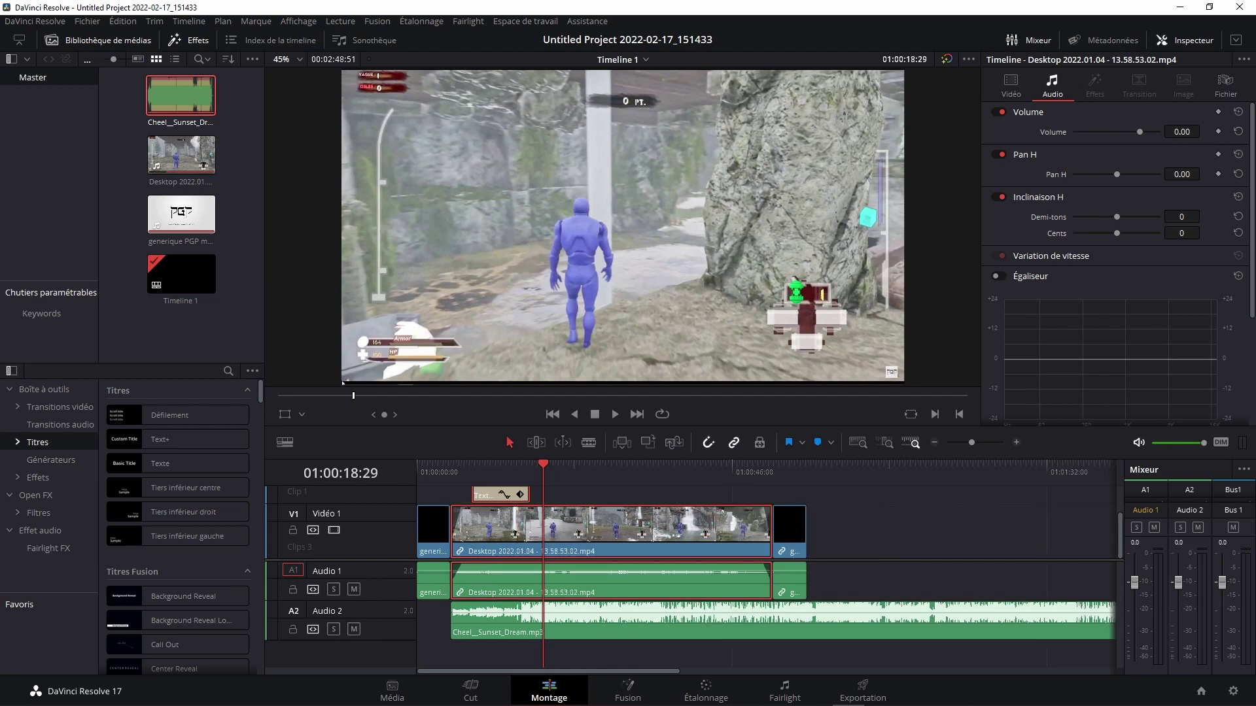
key(ctrl+minus)
key(ctrl+minus)
key(ctrl+minus)
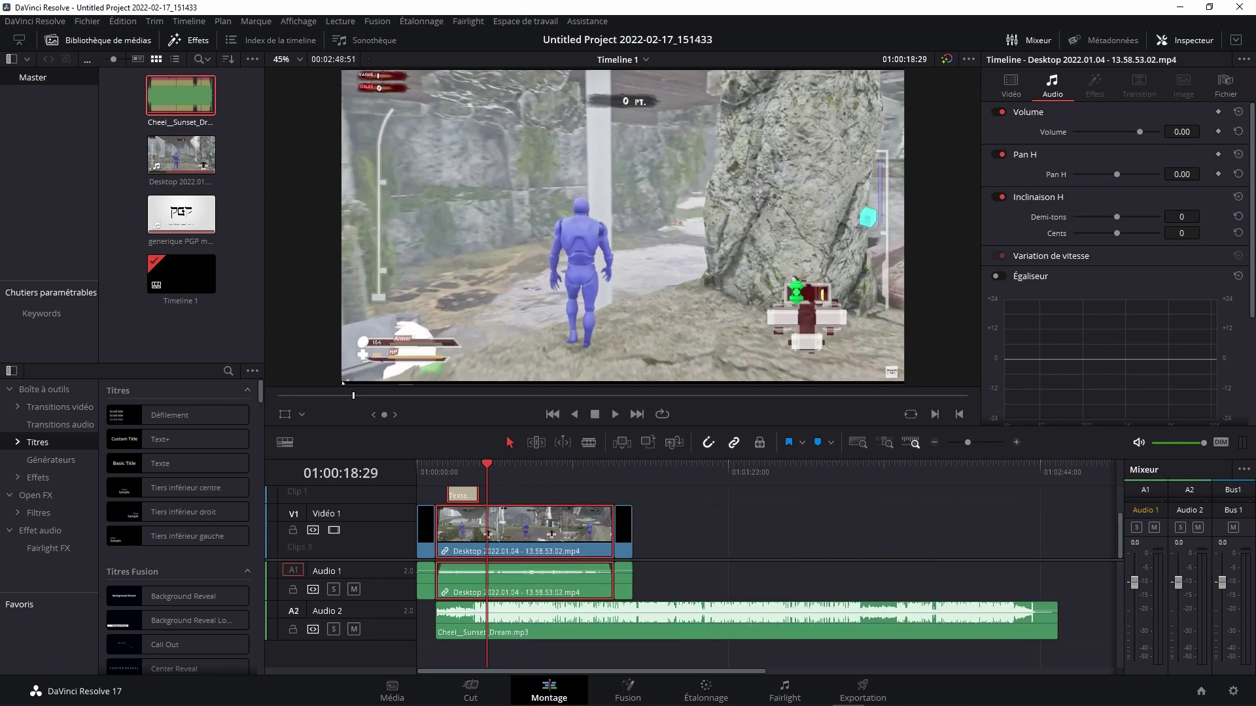
key(ctrl+minus)
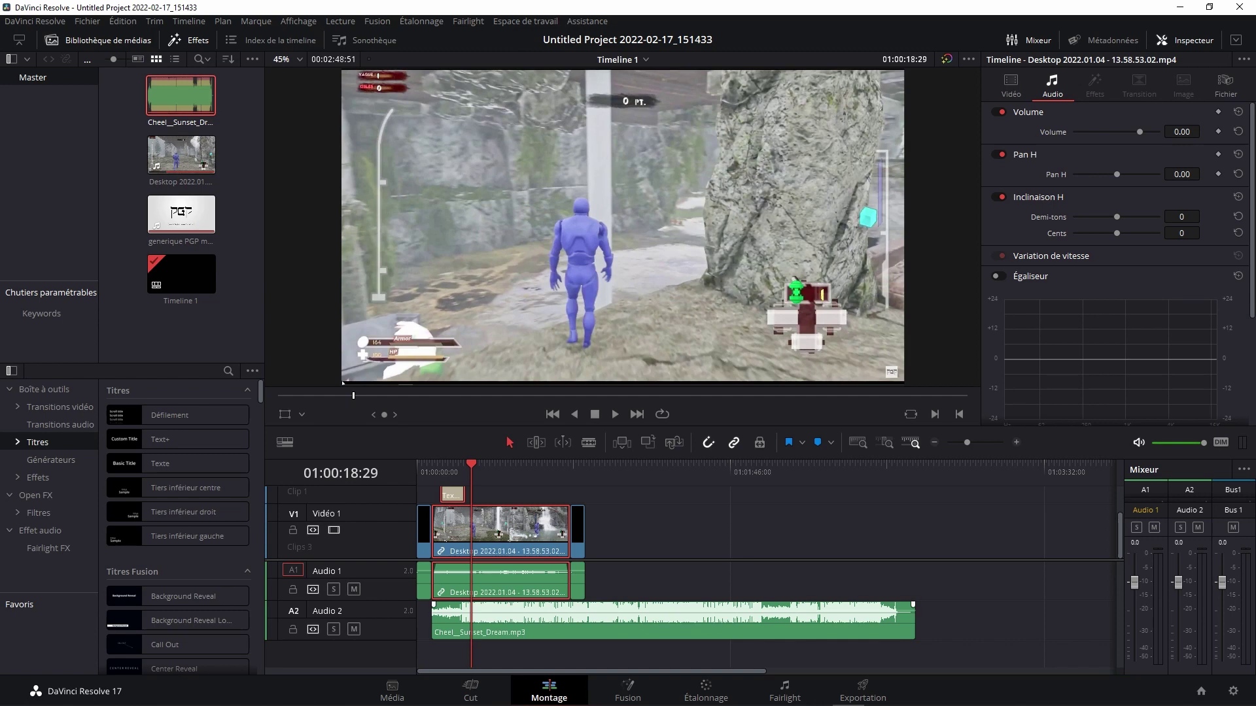
drag(912, 615, 709, 615)
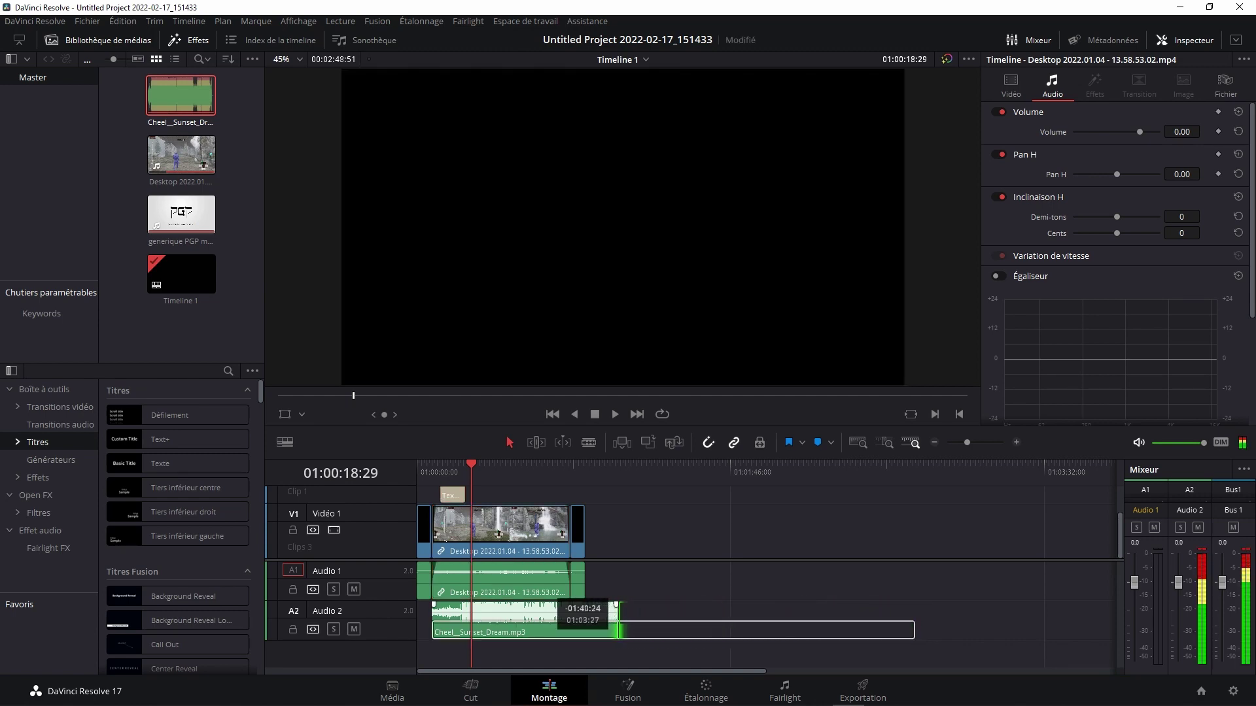
drag(710, 605, 915, 615)
Step: Blade the music at 01:00:57:00 and delete the leftover second piece
key(b)
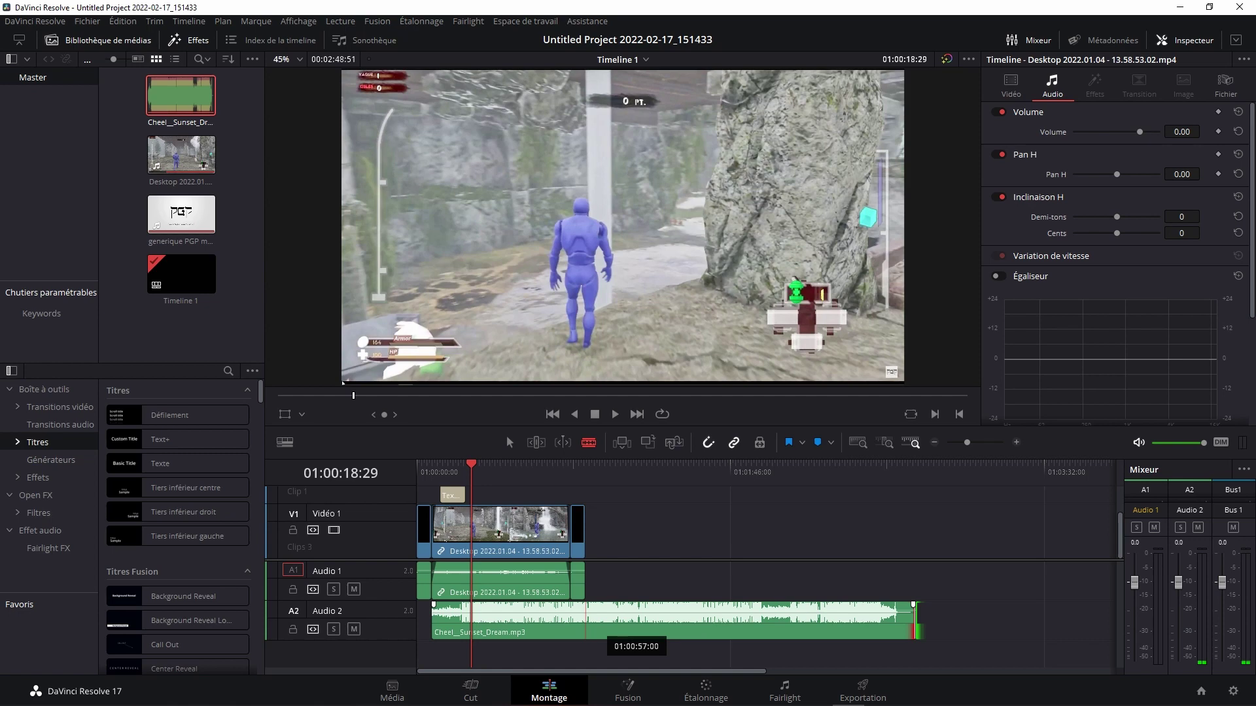
click(585, 620)
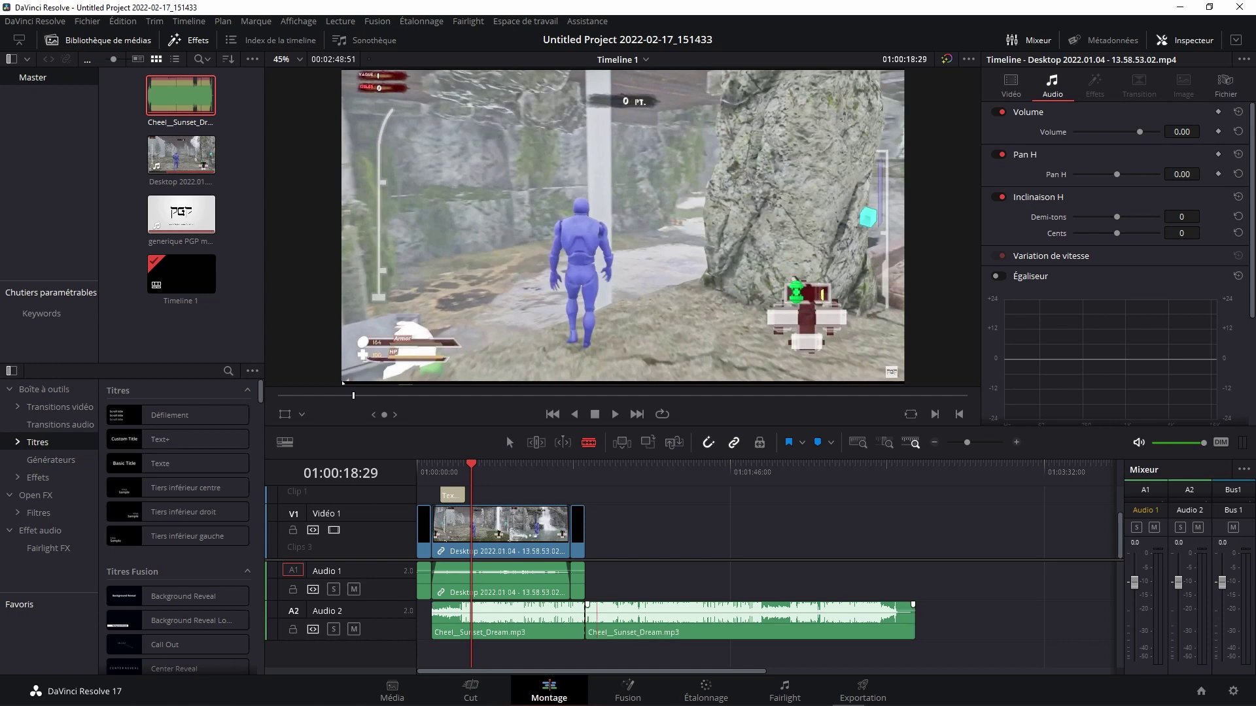
click(752, 620)
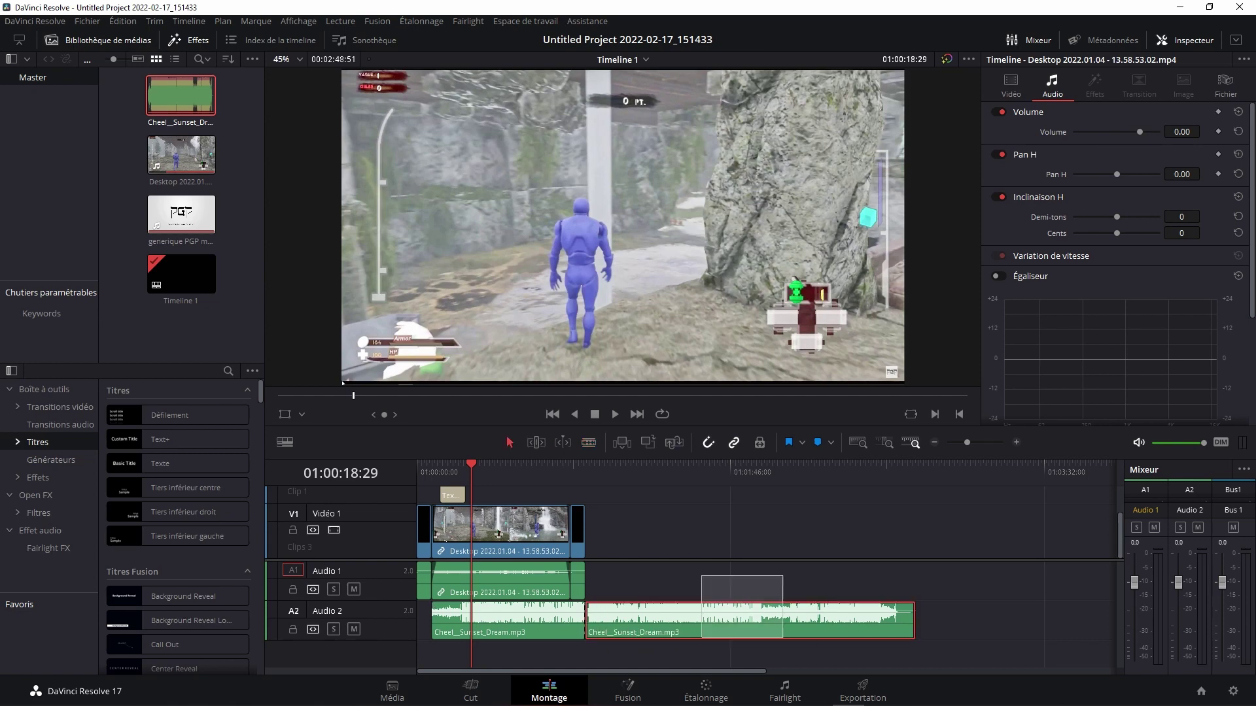
key(Delete)
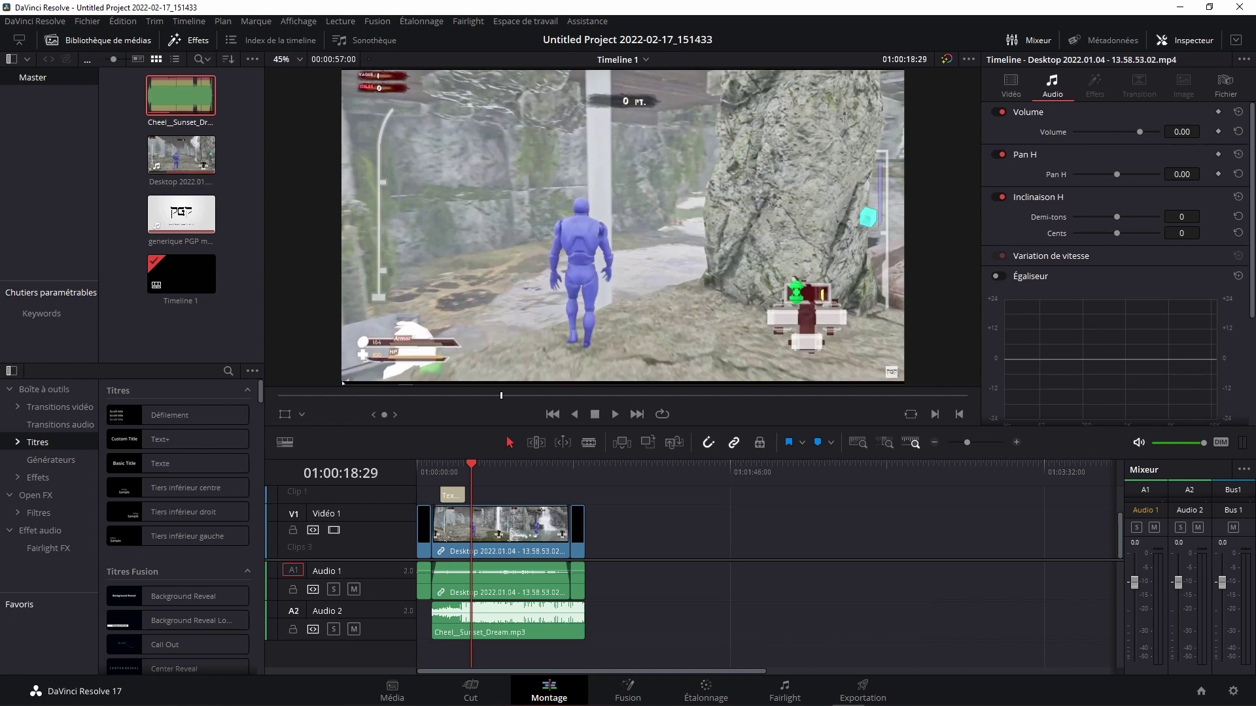
scroll(654, 562, up, 5)
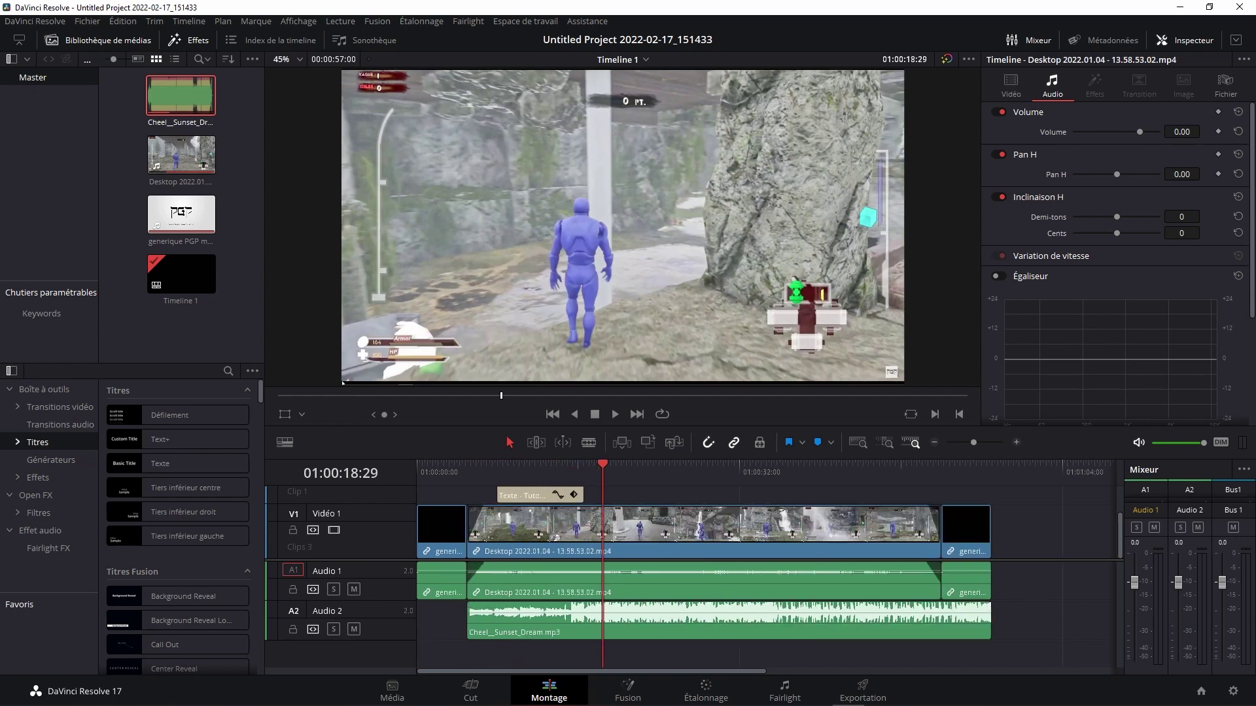
scroll(1072, 605, up, 1)
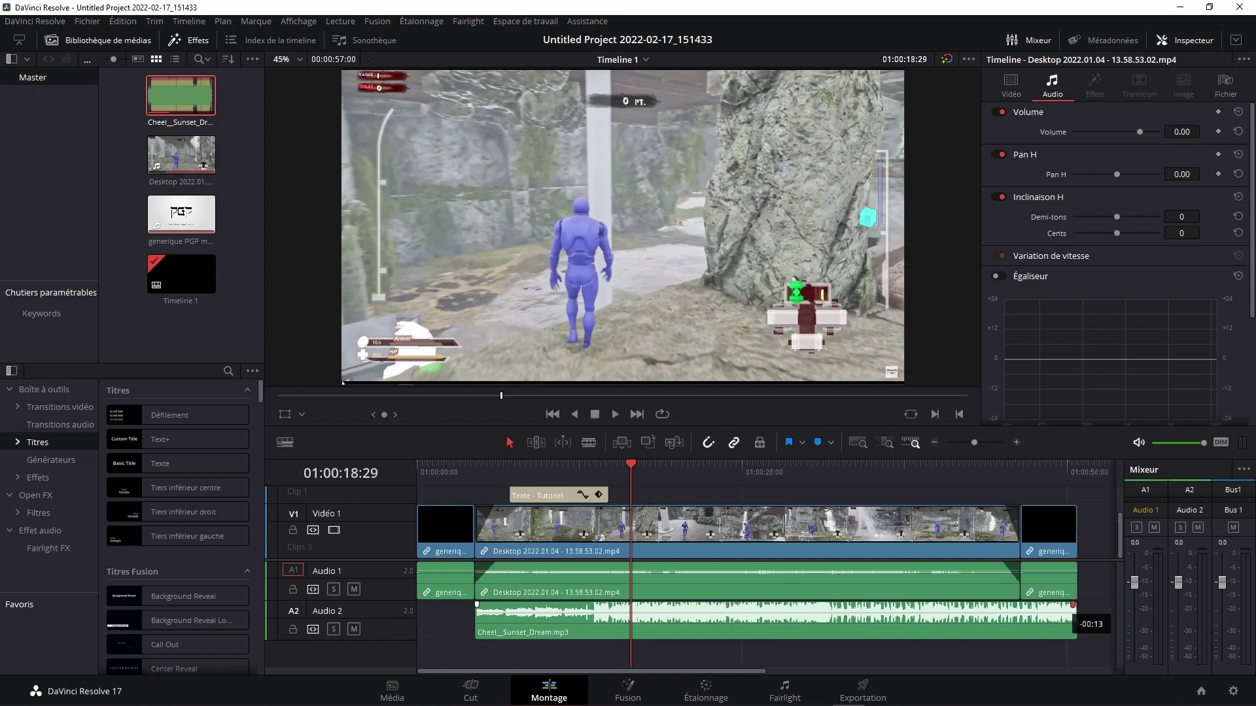
Step: Add a fade-out to the end of the music, keeping its volume at 0 dB, and save
drag(1072, 605, 1052, 604)
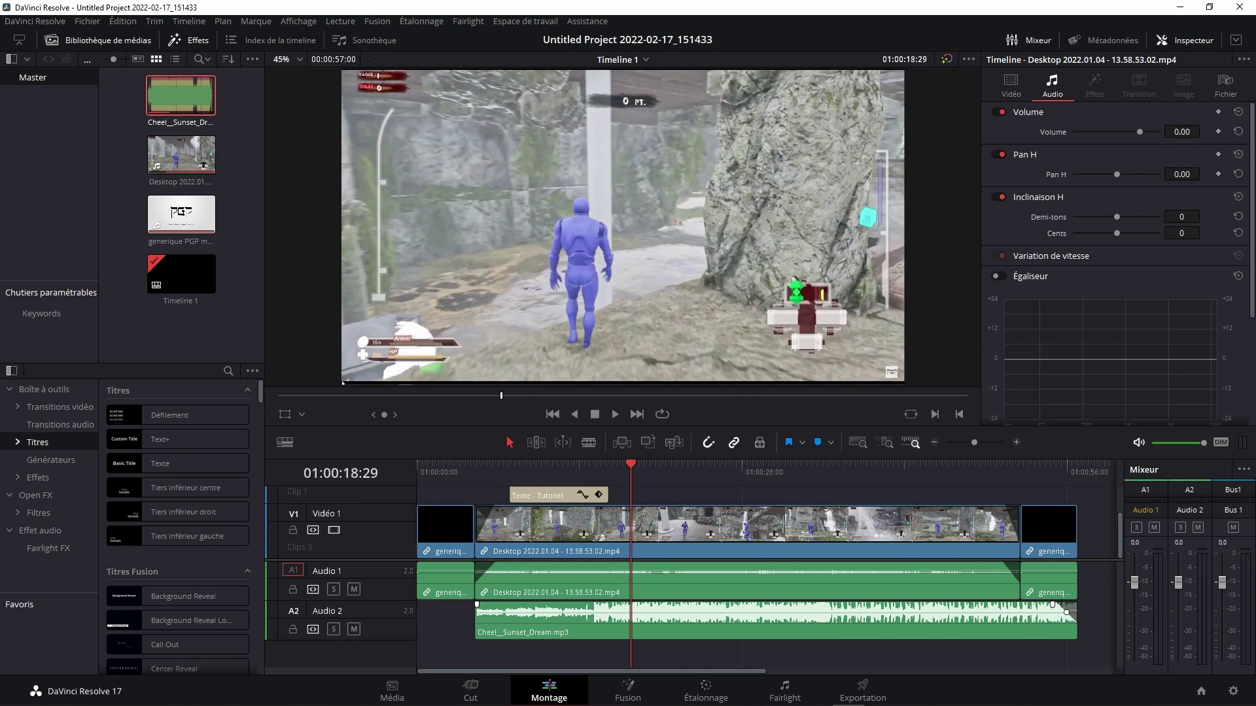
key(ctrl+s)
drag(817, 605, 817, 615)
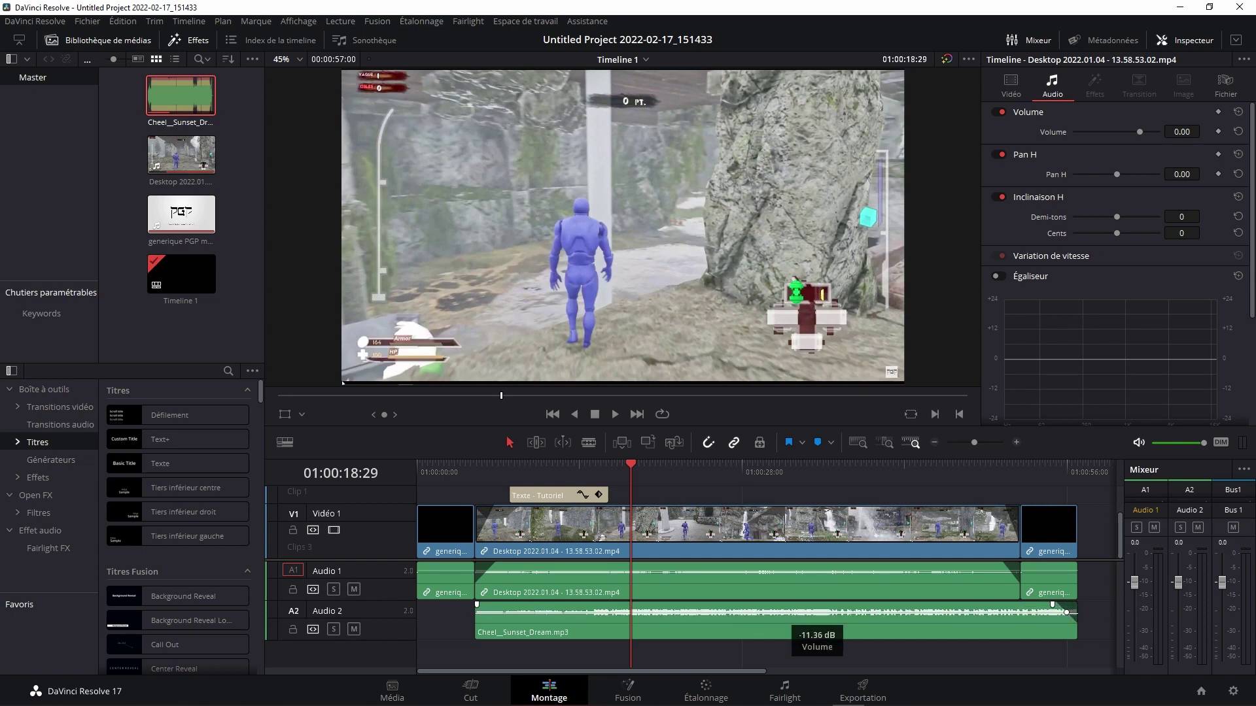
drag(817, 612, 817, 605)
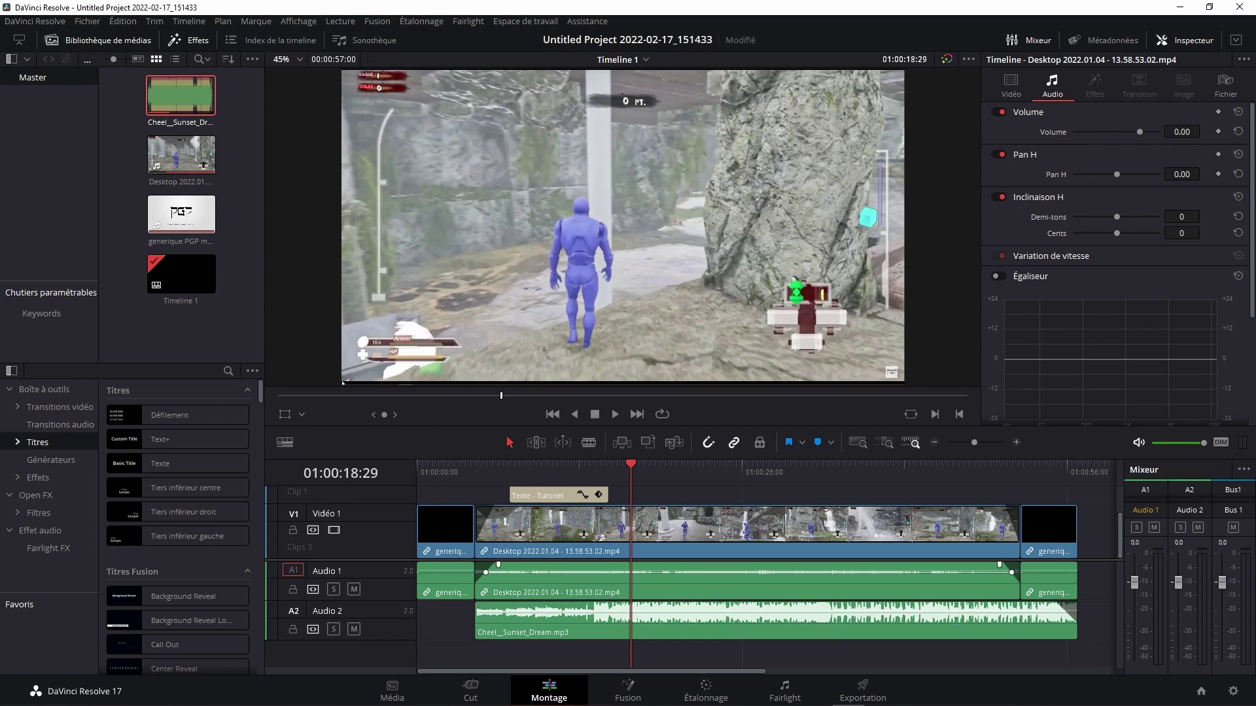
key(ctrl+s)
Step: Mute the gameplay clip's audio and pull the Audio 1 fader fully down, then save
mouse_move(827, 573)
mouse_down()
mouse_move(827, 584)
mouse_move(827, 572)
mouse_up()
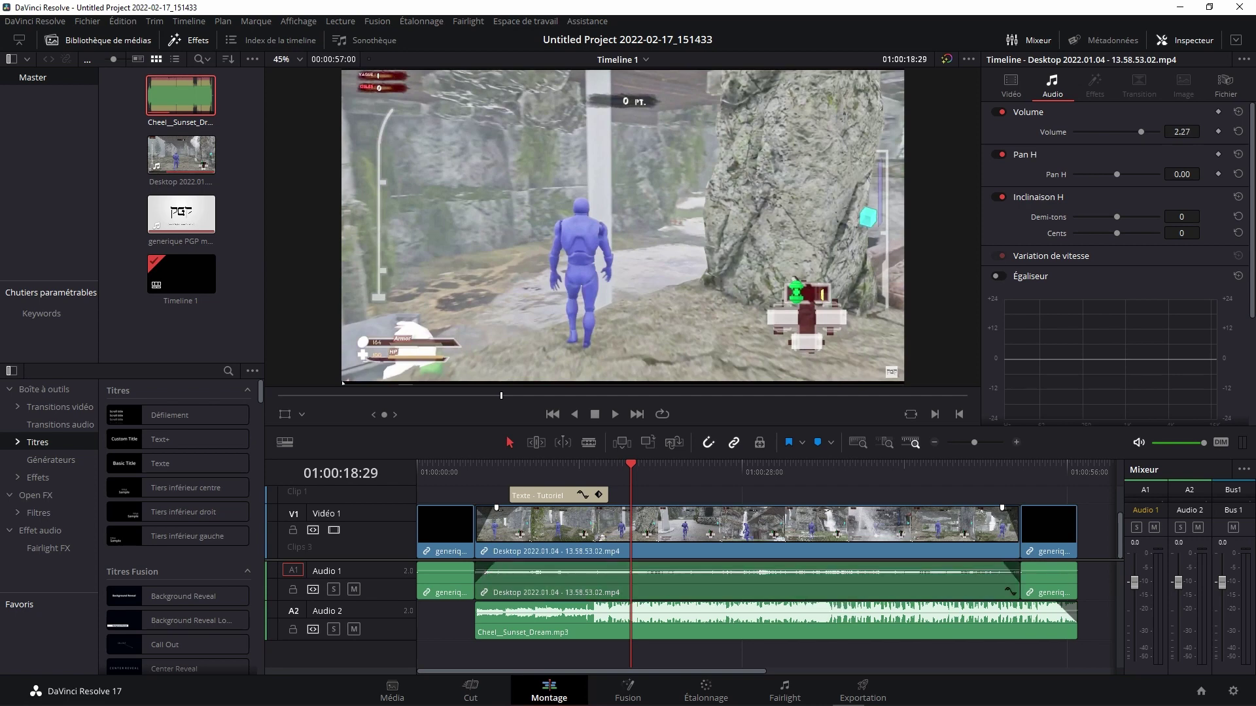
key(ctrl+s)
drag(1134, 582, 1134, 661)
key(ctrl+s)
Step: On the Exportation page, enter 'Tutoriel Davinci' as the render file name
click(863, 690)
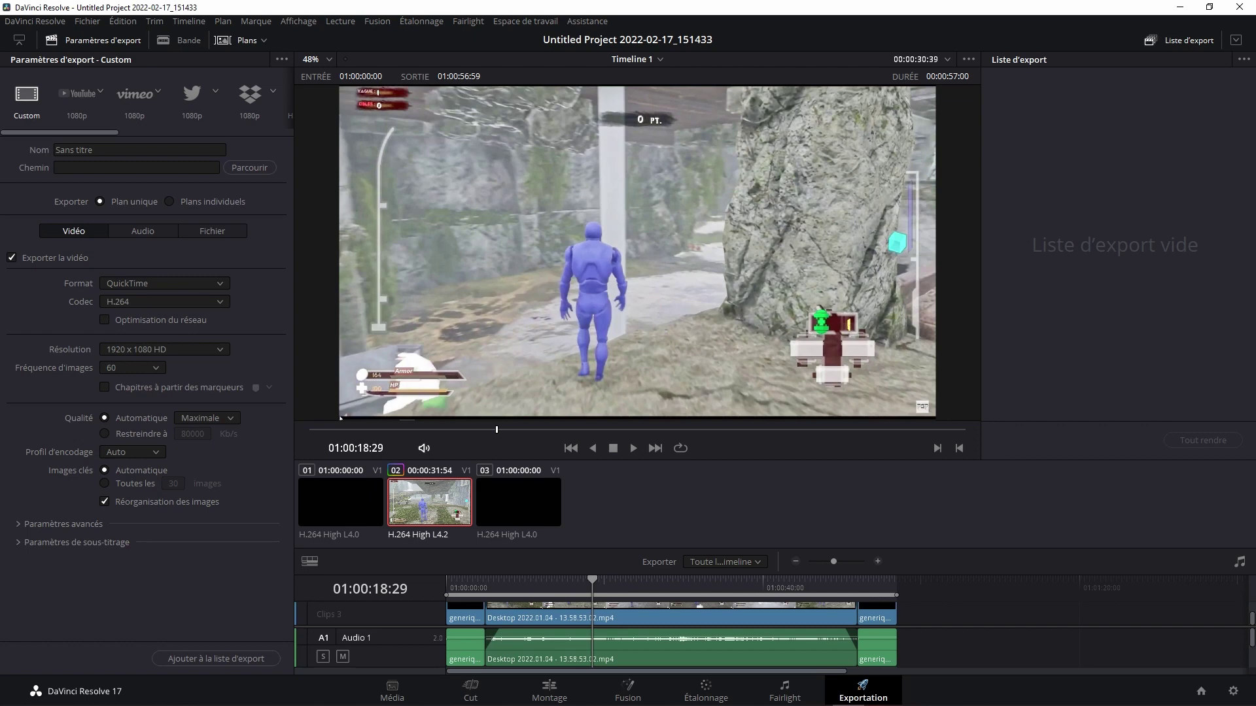
click(139, 150)
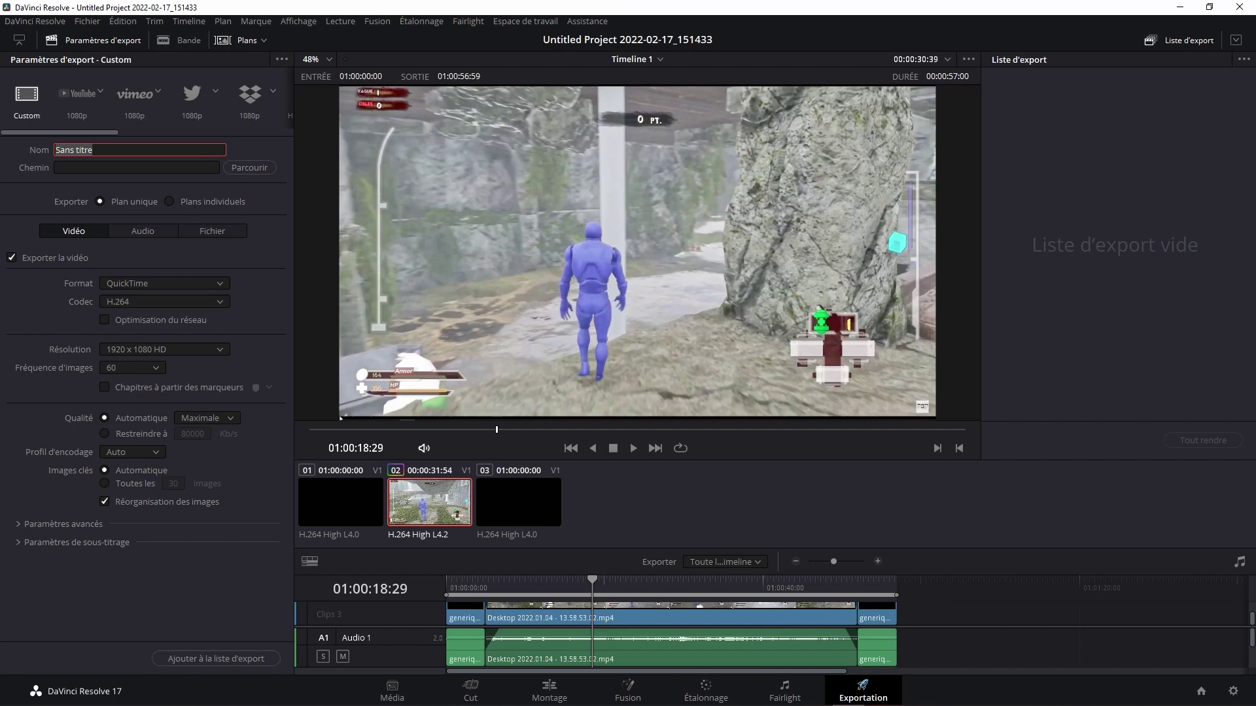
text(Tutoriel)
text( Davi)
text(nci)
Step: Pick D:\PGP_Video as the save location for the Tutoriel Davinci render
click(249, 167)
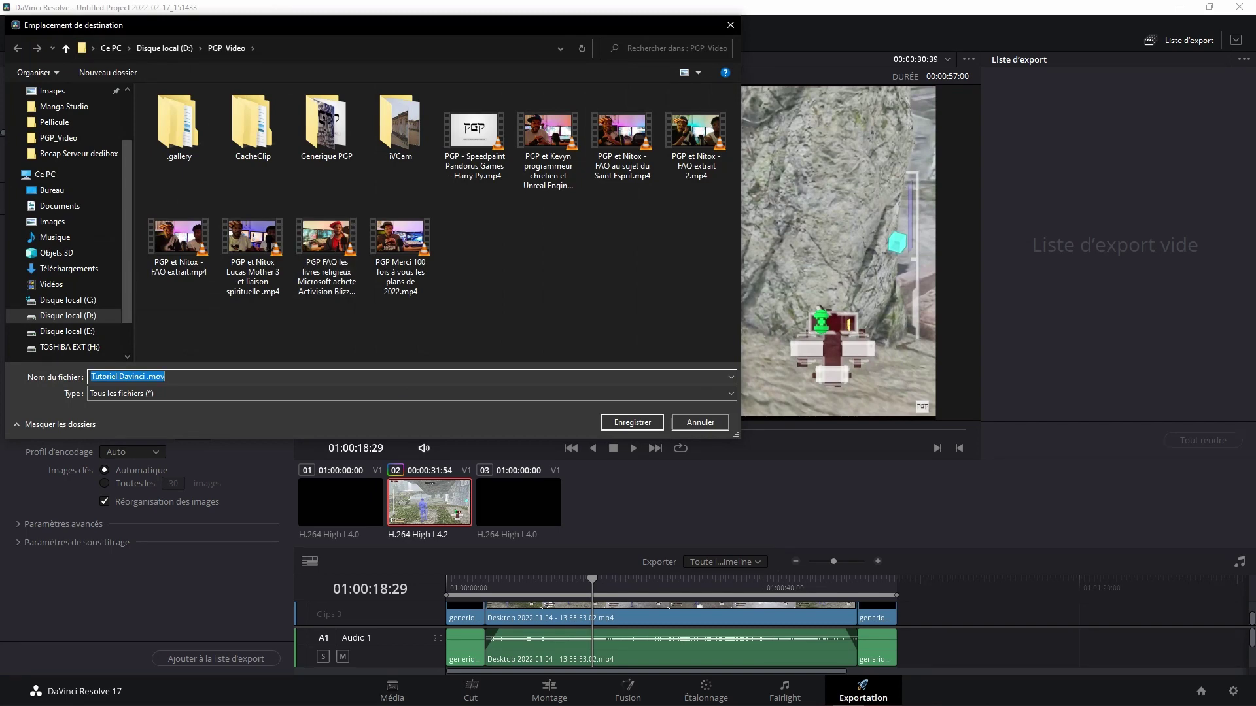
click(632, 422)
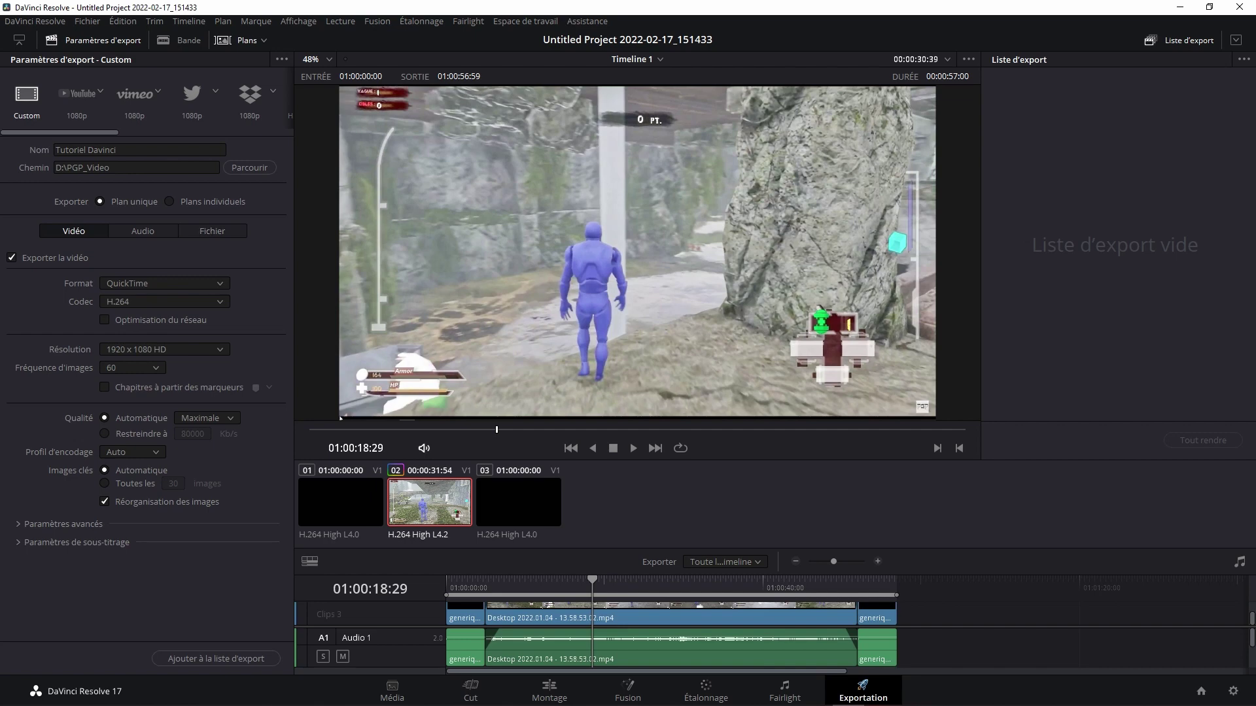
Step: Set the format to MP4 and apply the YouTube 1080p preset (H.264, 1920x1080, 60 fps)
click(163, 283)
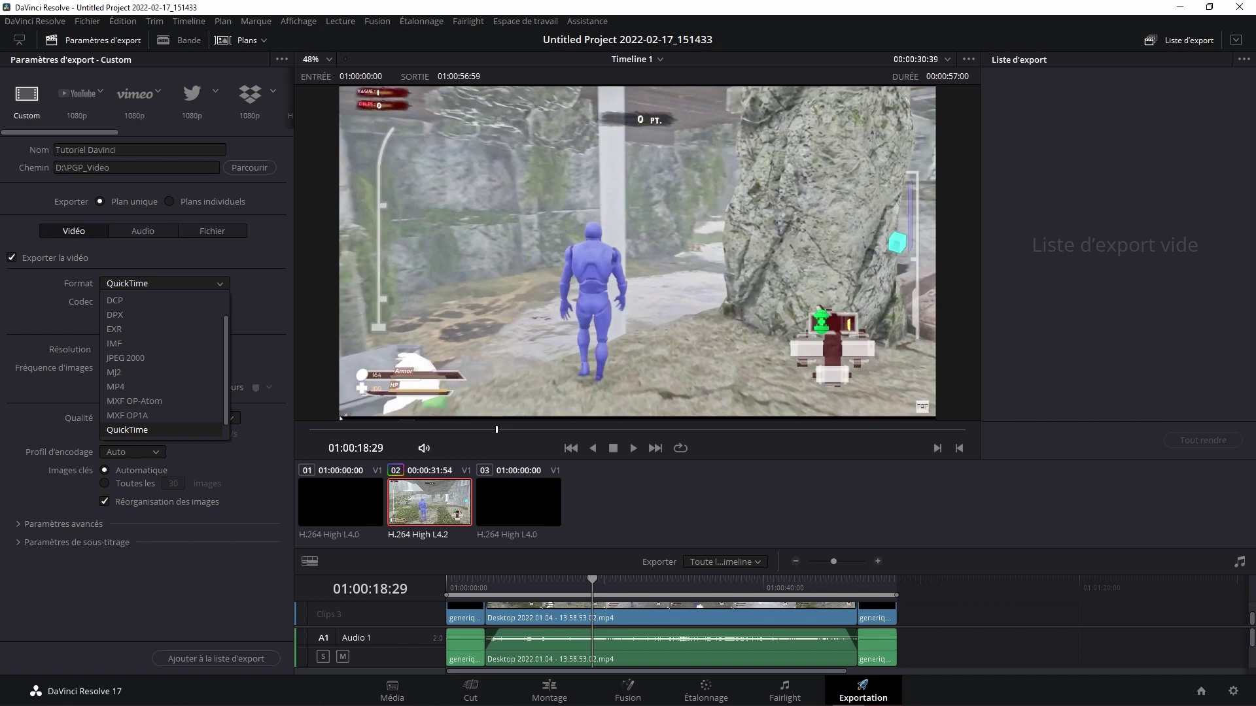
scroll(163, 329, down, 1)
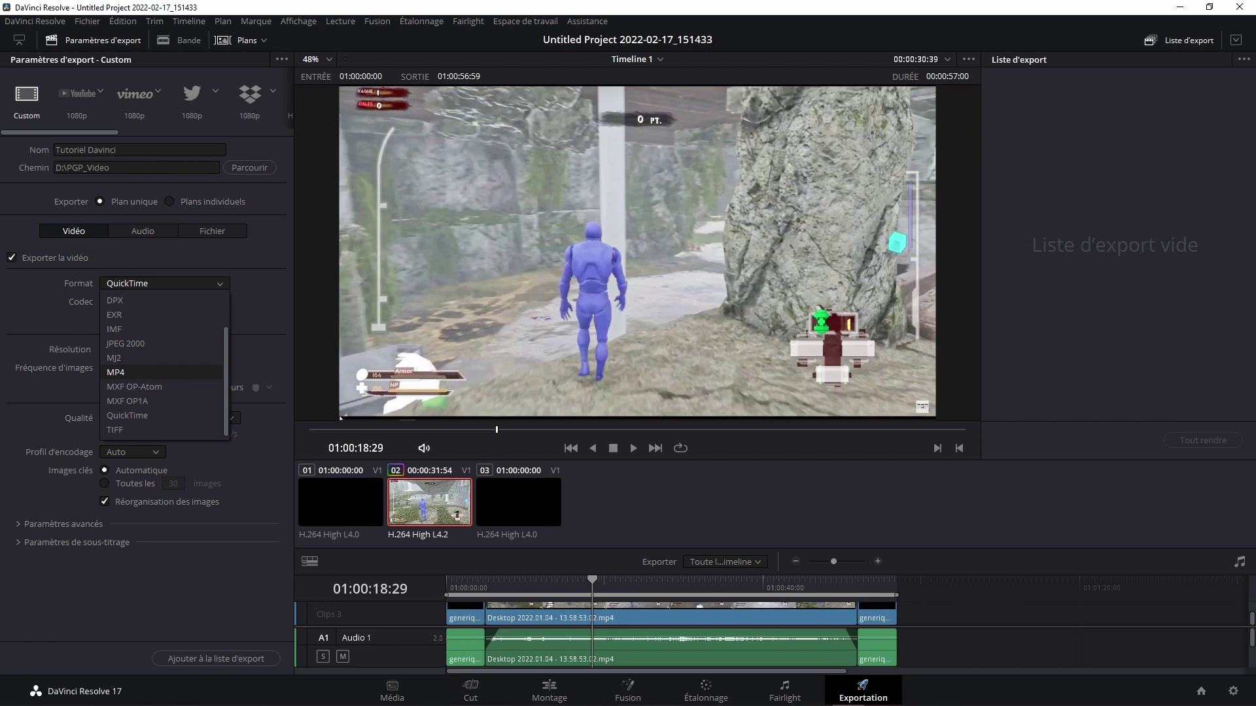
click(115, 372)
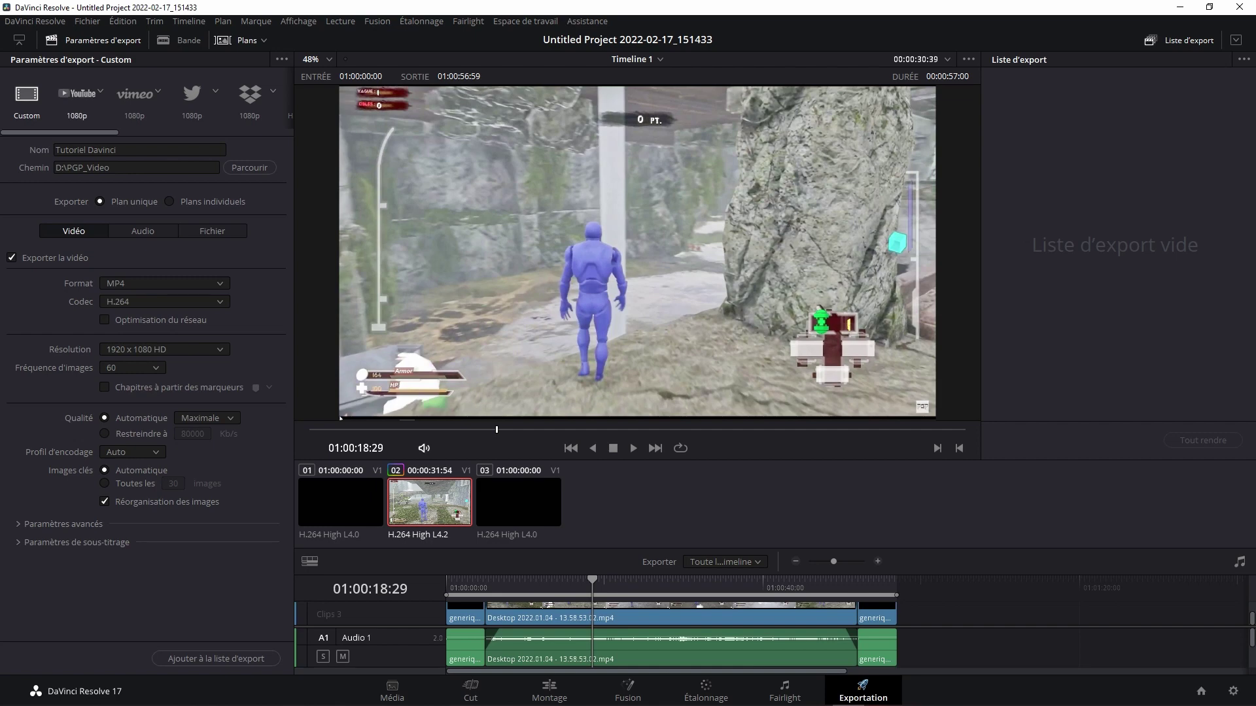
click(77, 98)
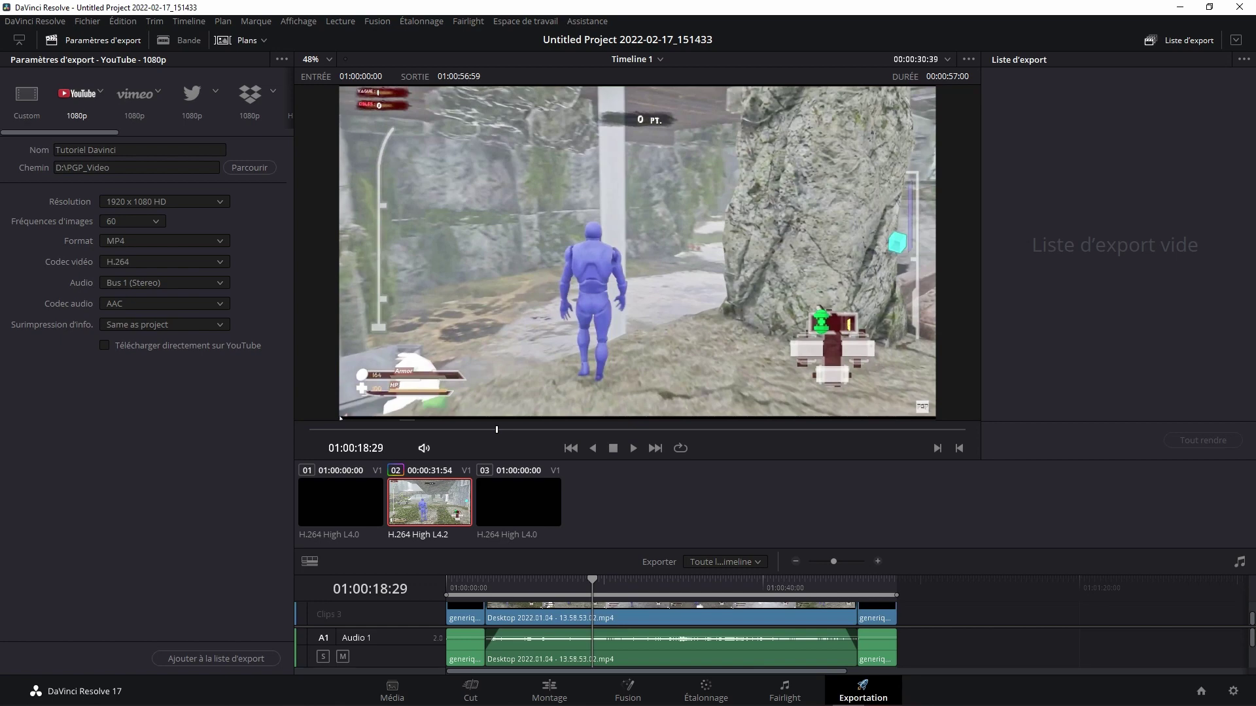
click(104, 346)
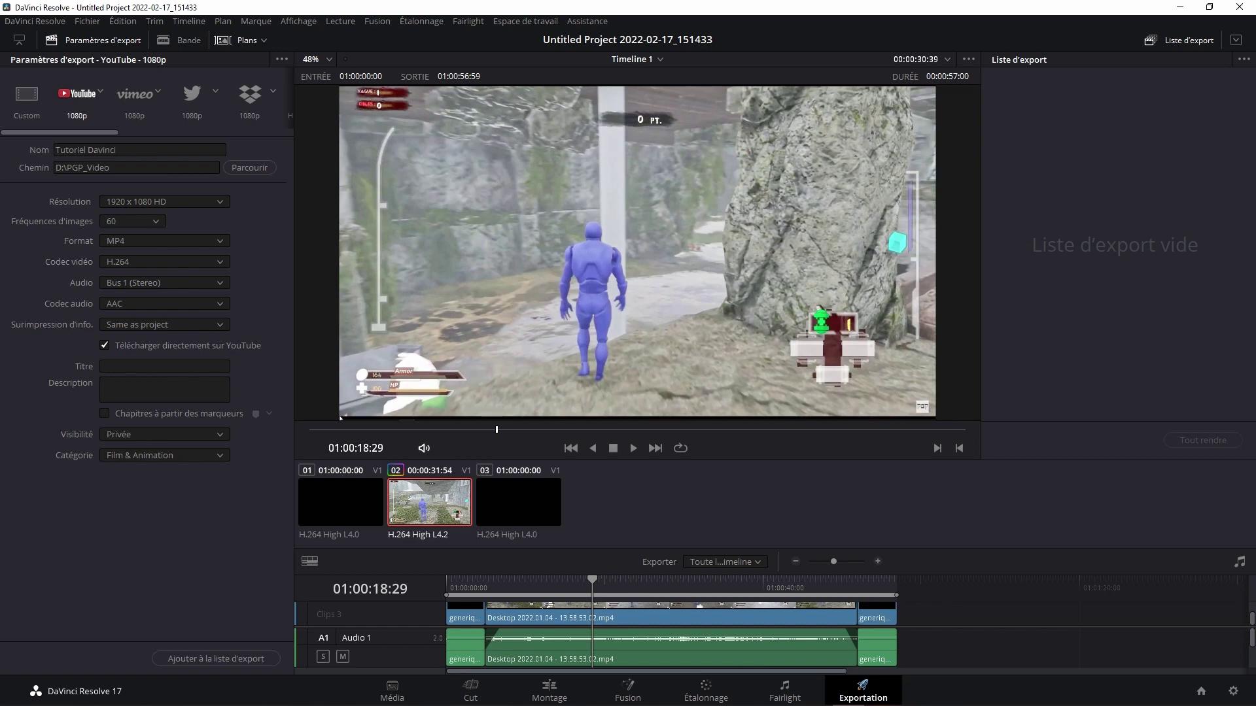
click(104, 346)
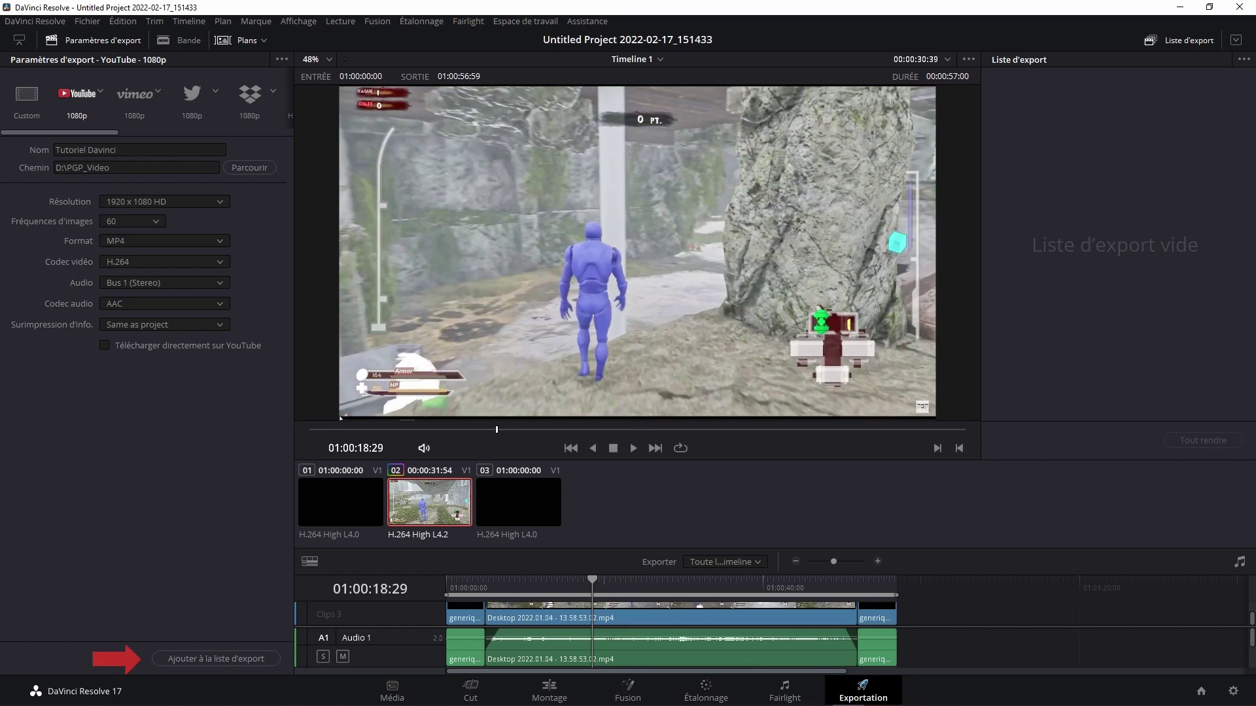
Step: Add the Tutoriel Davinci job to the render queue, render it, then close DaVinci Resolve
click(216, 658)
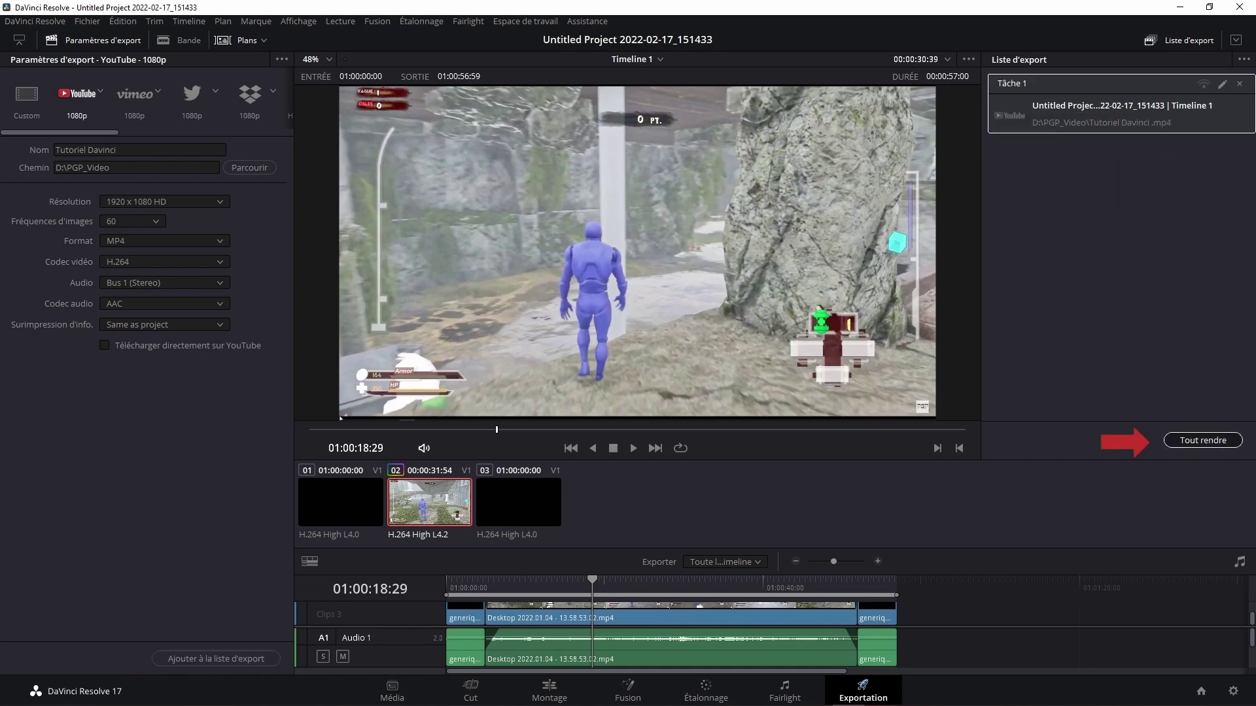
click(1203, 440)
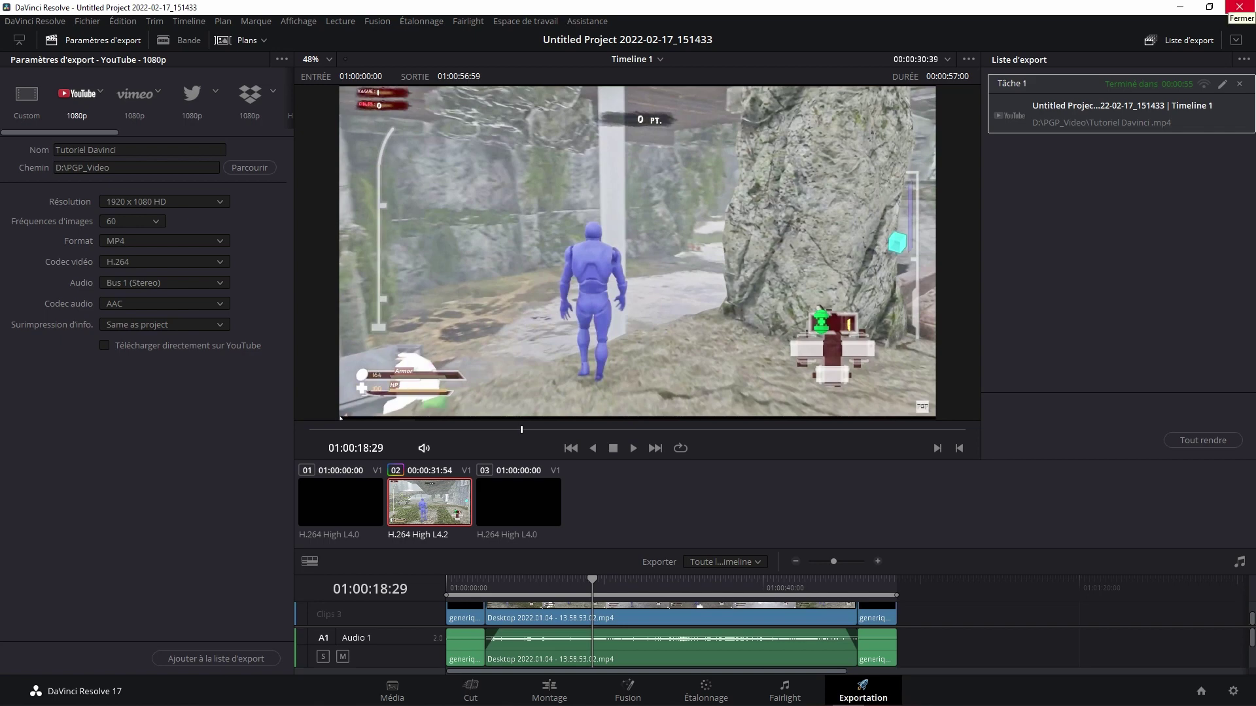
click(1238, 6)
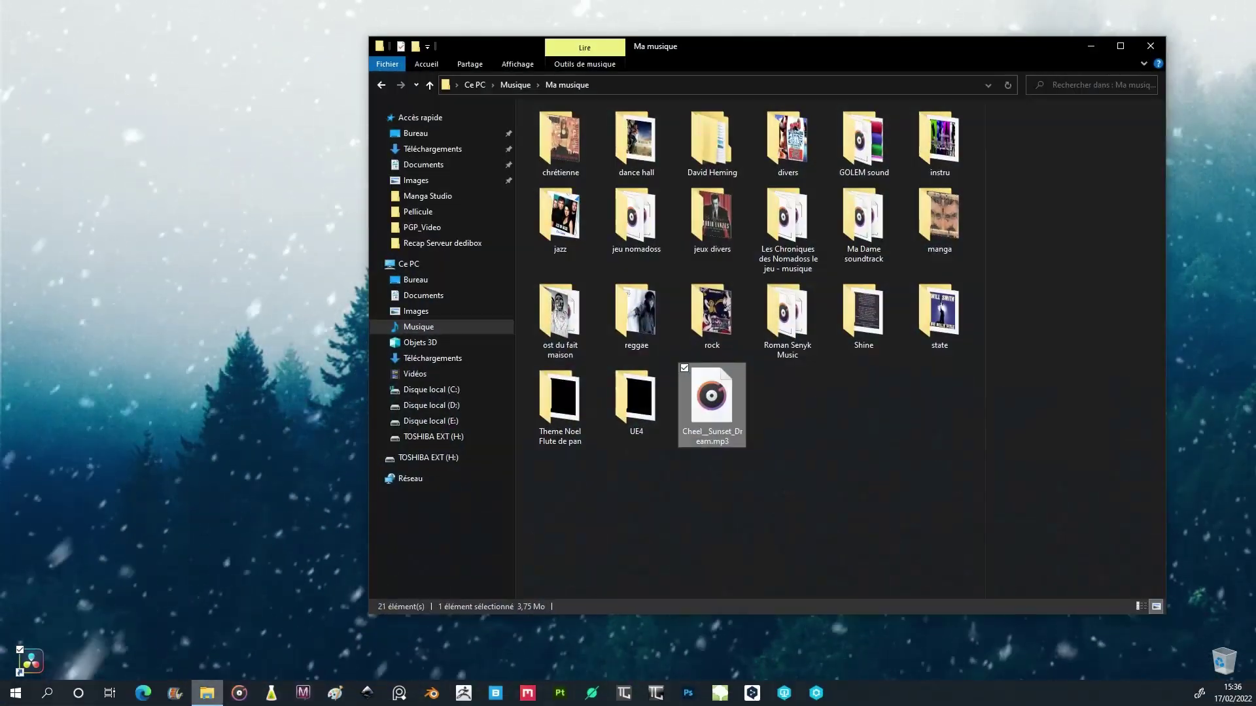
Step: Go to D:\PGP_Video and select the rendered Tutoriel Davinci.mp4 (60,3 Mo)
click(432, 405)
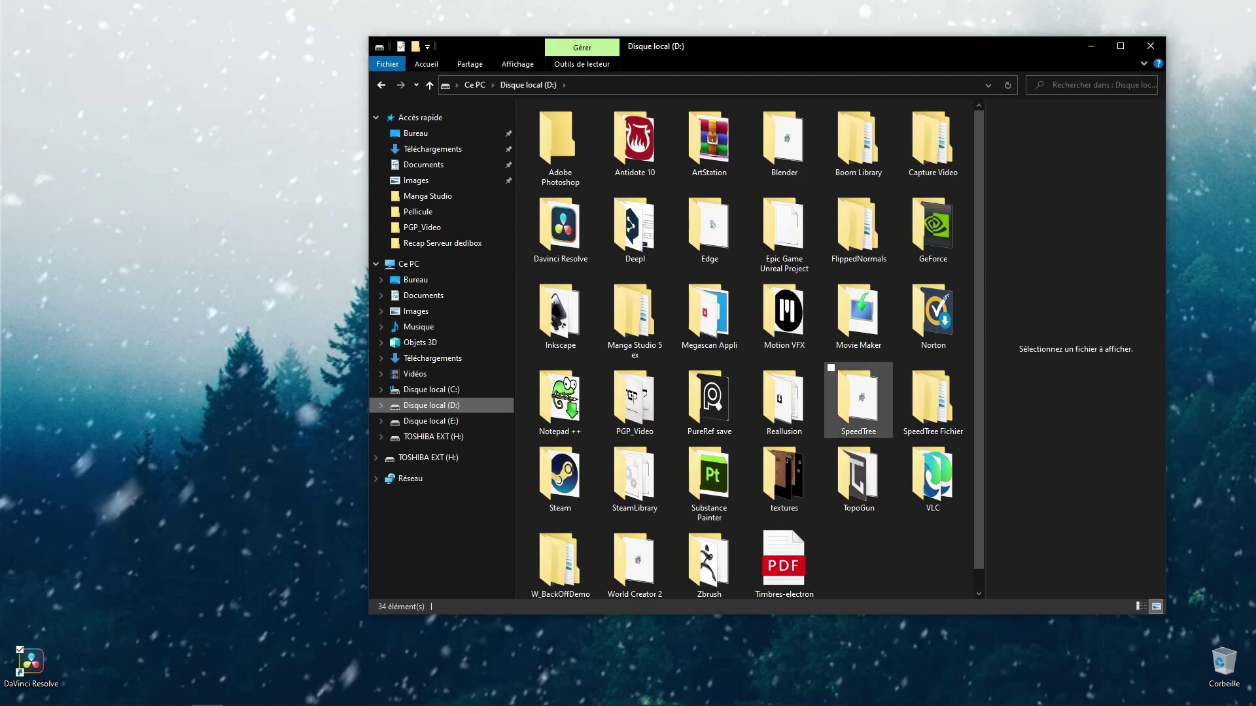
double_click(634, 399)
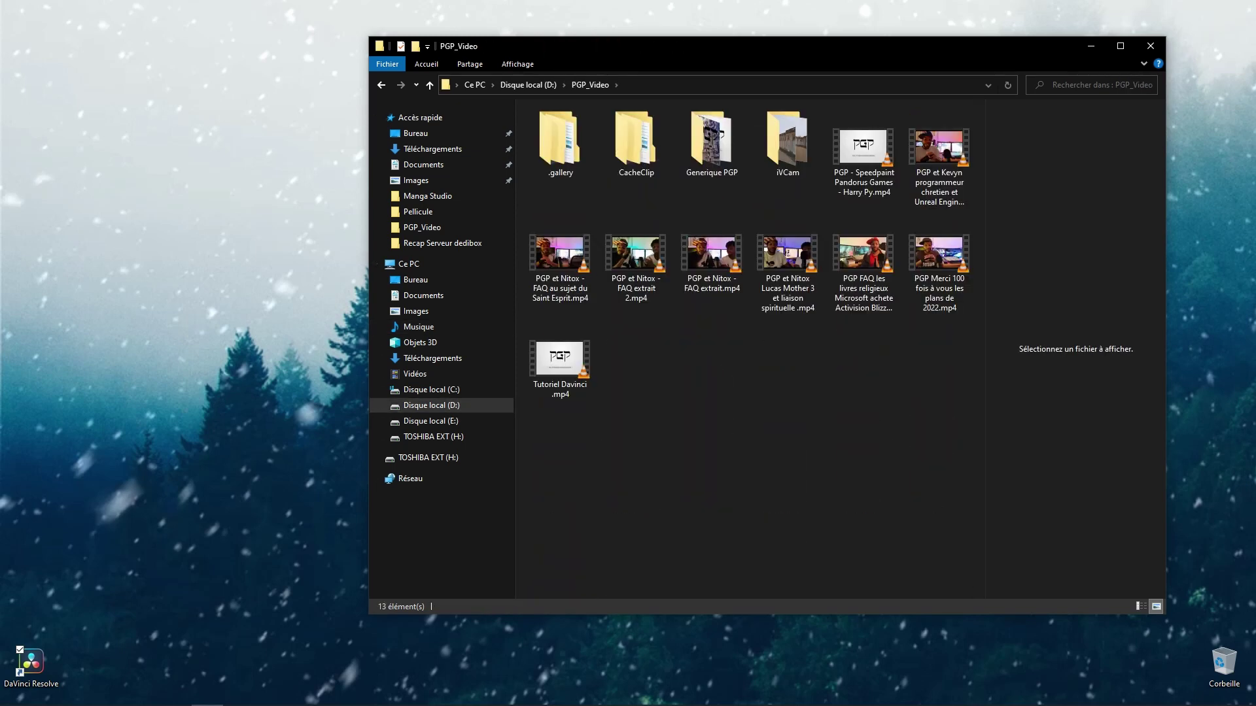
click(560, 360)
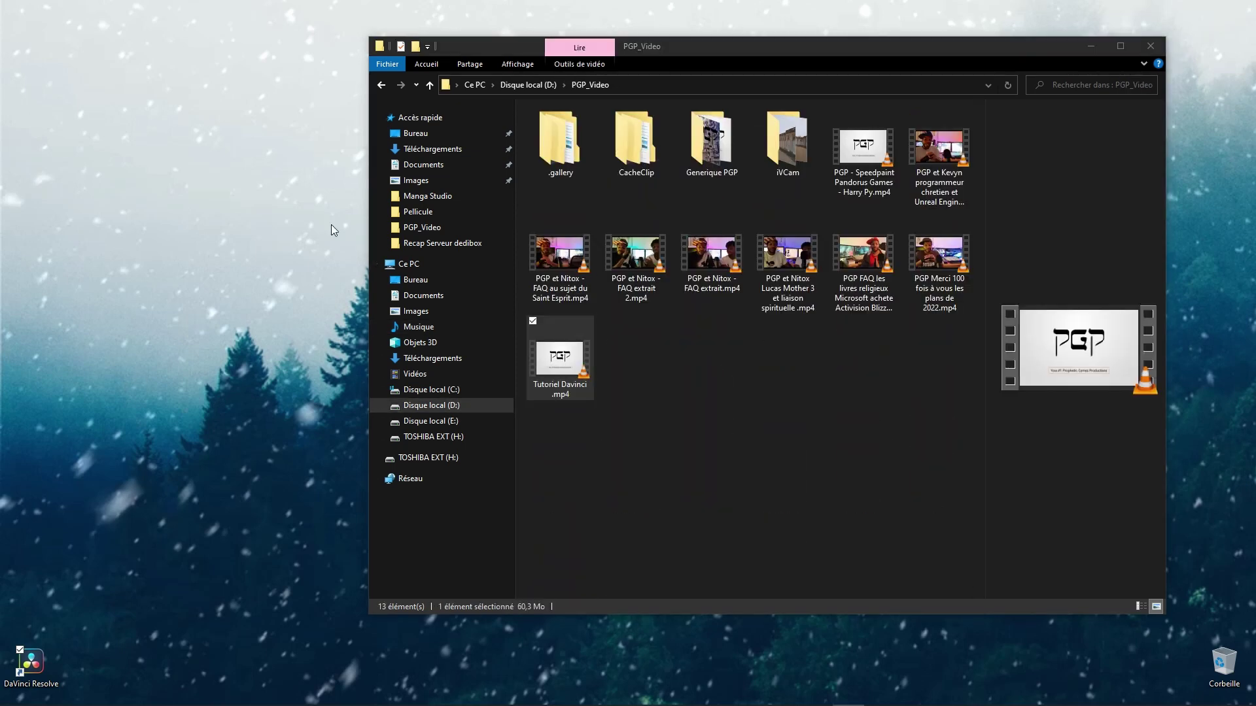